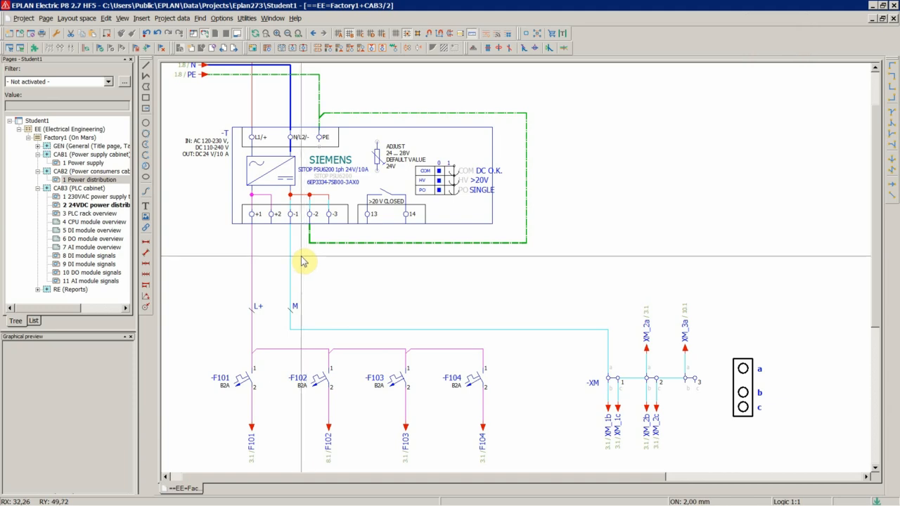
Open the cables navigator from the project data.
{"action": "left_click", "coordinate": [176, 18]}
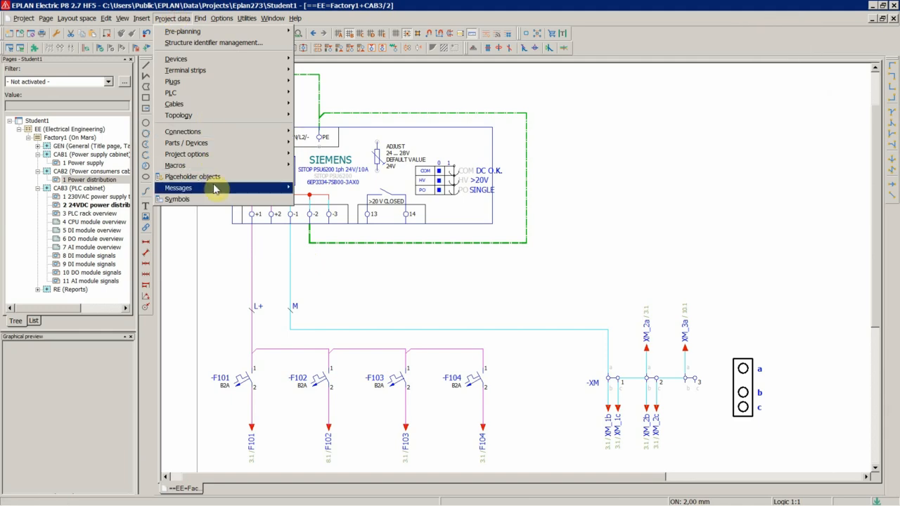
{"action": "mouse_move", "coordinate": [216, 190]}
{"action": "mouse_move", "coordinate": [201, 145]}
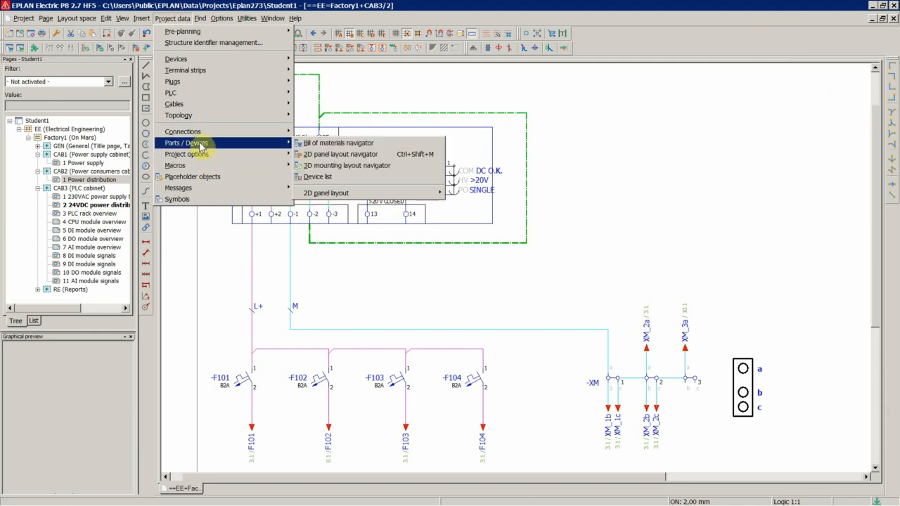
{"action": "mouse_move", "coordinate": [185, 63]}
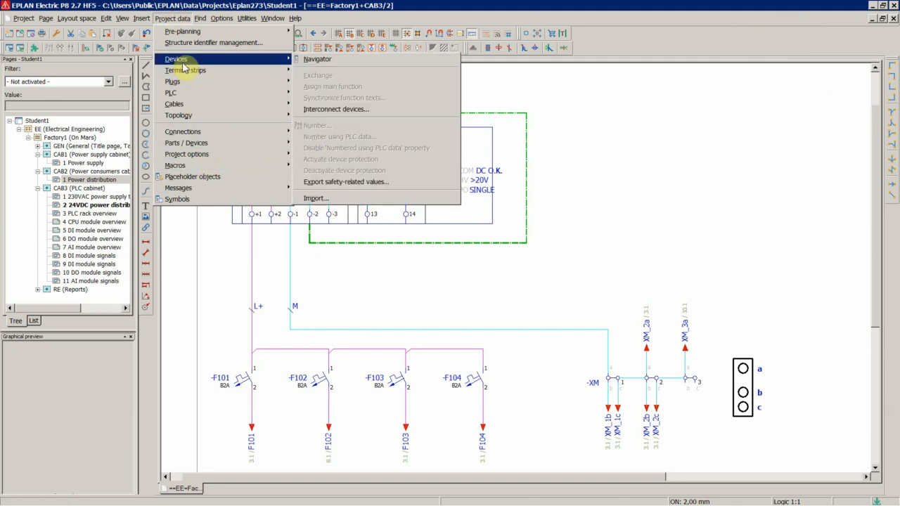
{"action": "mouse_move", "coordinate": [181, 104]}
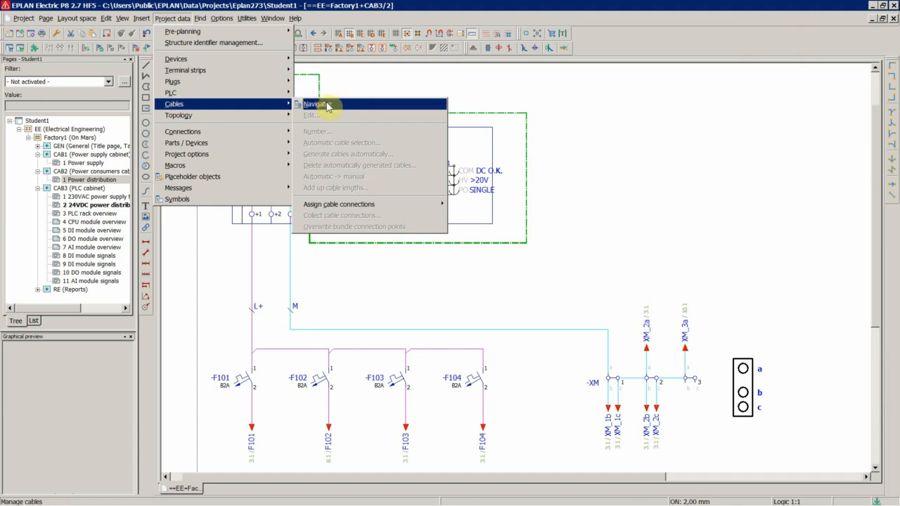
{"action": "left_click", "coordinate": [318, 105]}
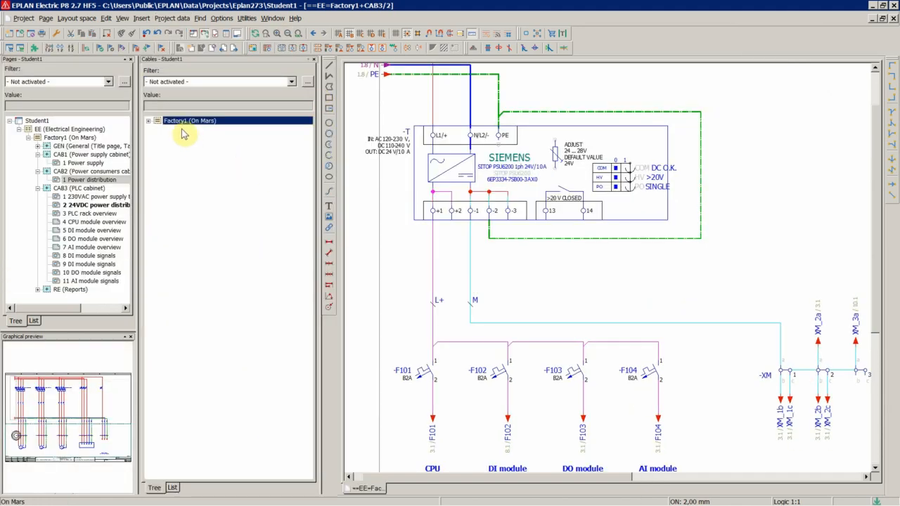
Expand the FIELD cables down to W2 and jump to its first conductor in the schematic.
{"action": "double_click", "coordinate": [187, 121]}
{"action": "double_click", "coordinate": [202, 129]}
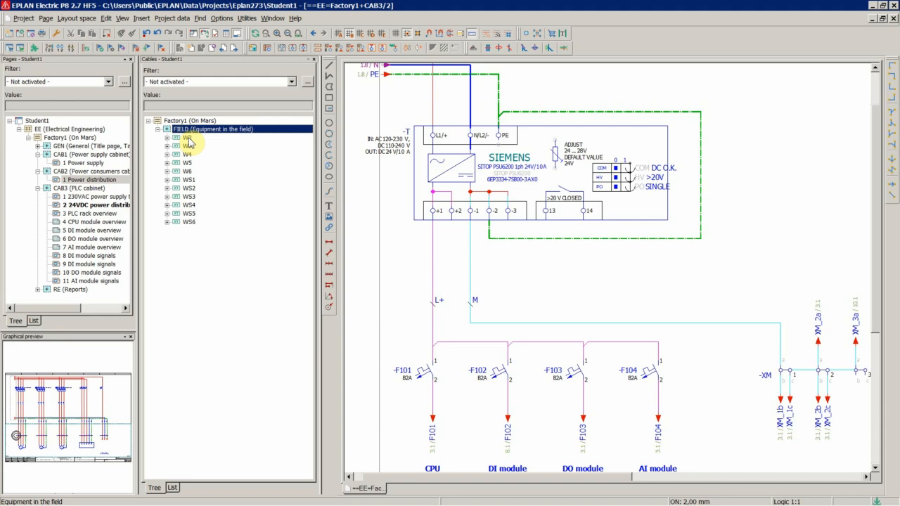
{"action": "double_click", "coordinate": [189, 139]}
{"action": "right_click", "coordinate": [214, 154]}
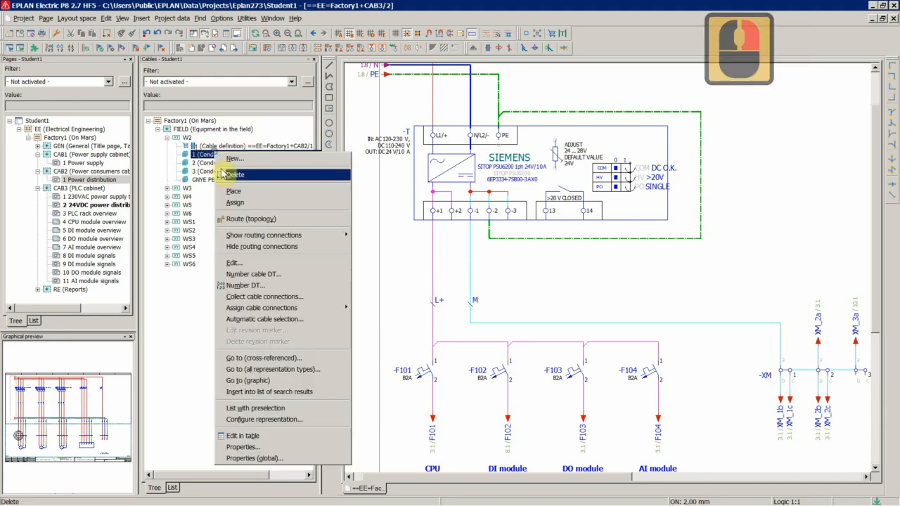
{"action": "left_click", "coordinate": [249, 380]}
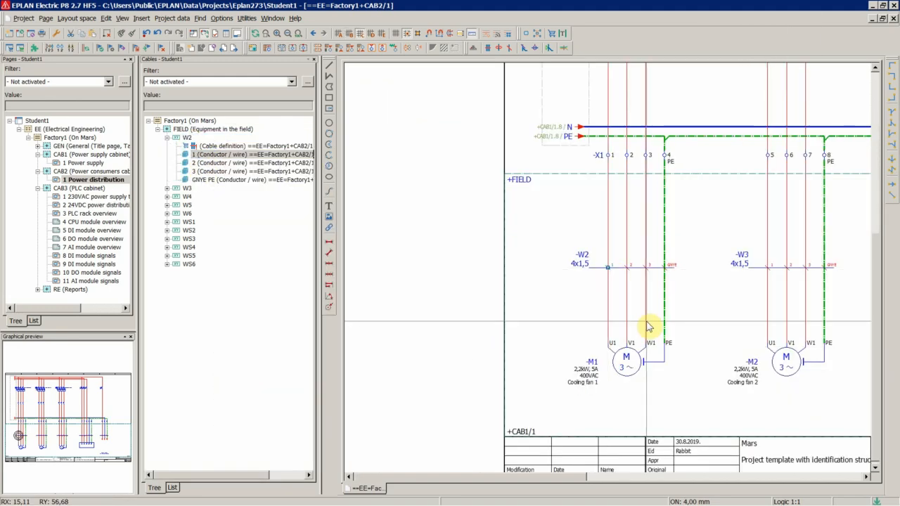
Open the Power supply page of cabinet CAB1.
{"action": "scroll", "coordinate": [402, 231], "scroll_direction": "down", "scroll_amount": 3}
{"action": "scroll", "coordinate": [612, 315], "scroll_direction": "up", "scroll_amount": 2}
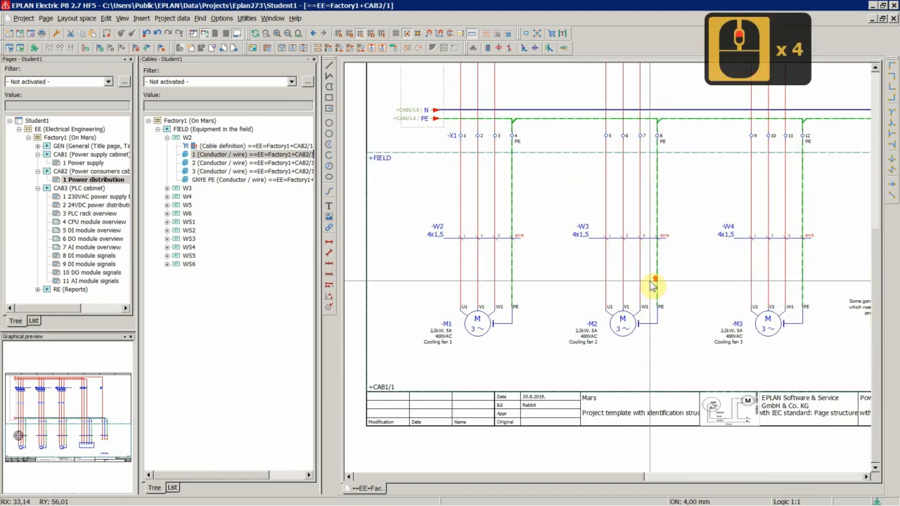
{"action": "scroll", "coordinate": [652, 285], "scroll_direction": "up", "scroll_amount": 1}
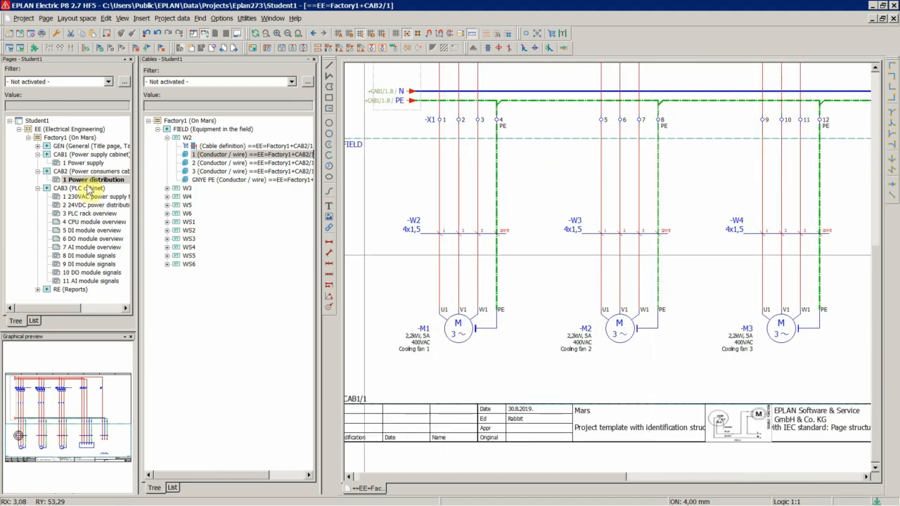
{"action": "double_click", "coordinate": [83, 163]}
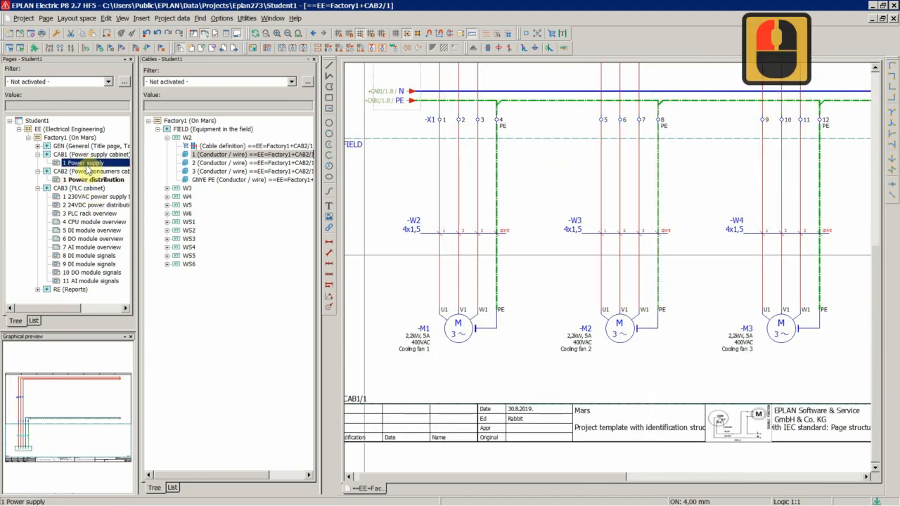
{"action": "scroll", "coordinate": [540, 282], "scroll_direction": "up", "scroll_amount": 5}
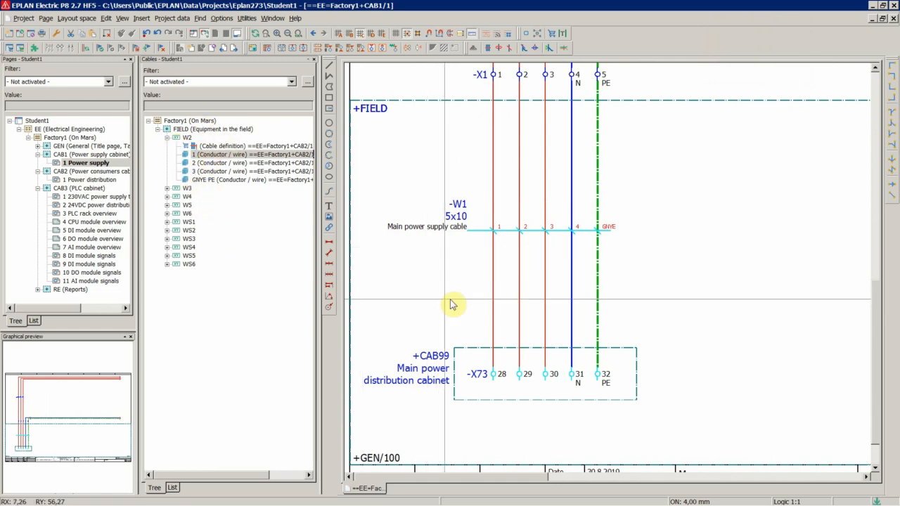
Set the representation type of cable W1's cable definition to Multi-line.
{"action": "left_click", "coordinate": [421, 263]}
{"action": "double_click", "coordinate": [452, 218]}
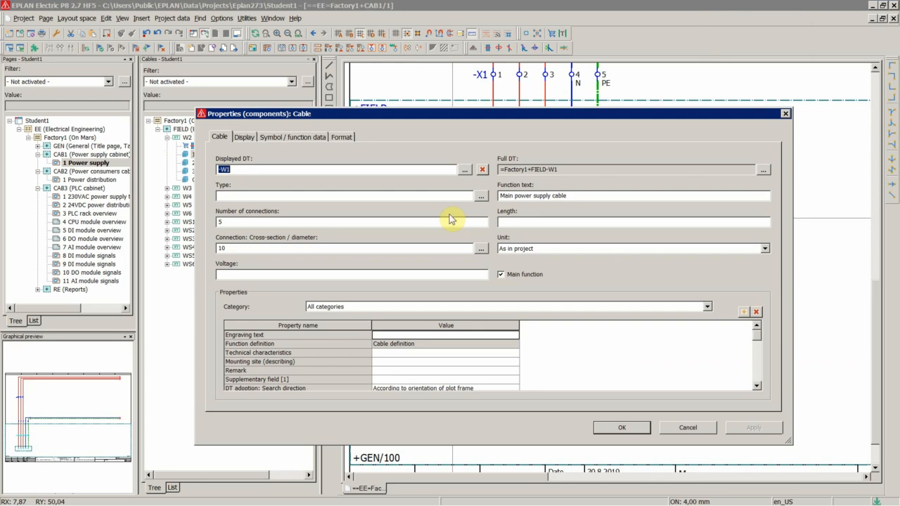
{"action": "left_click", "coordinate": [341, 137]}
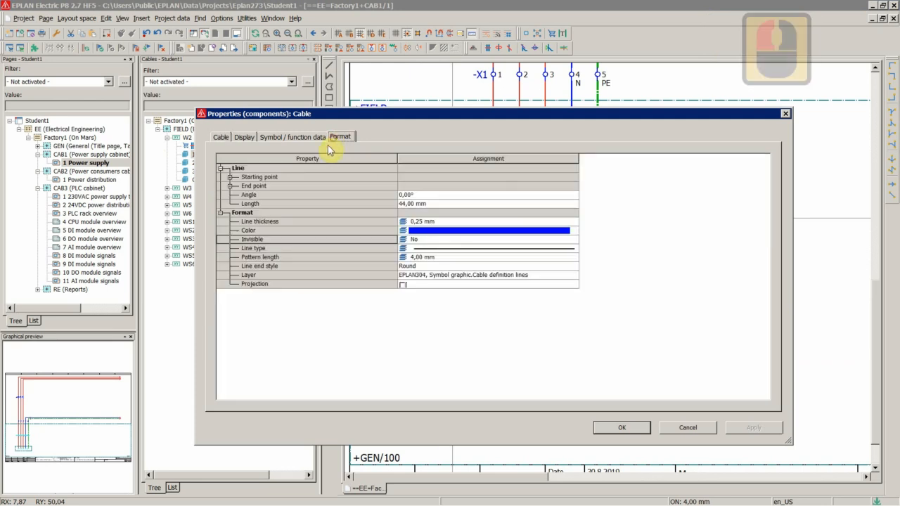
{"action": "left_click", "coordinate": [292, 137]}
{"action": "left_click", "coordinate": [341, 385]}
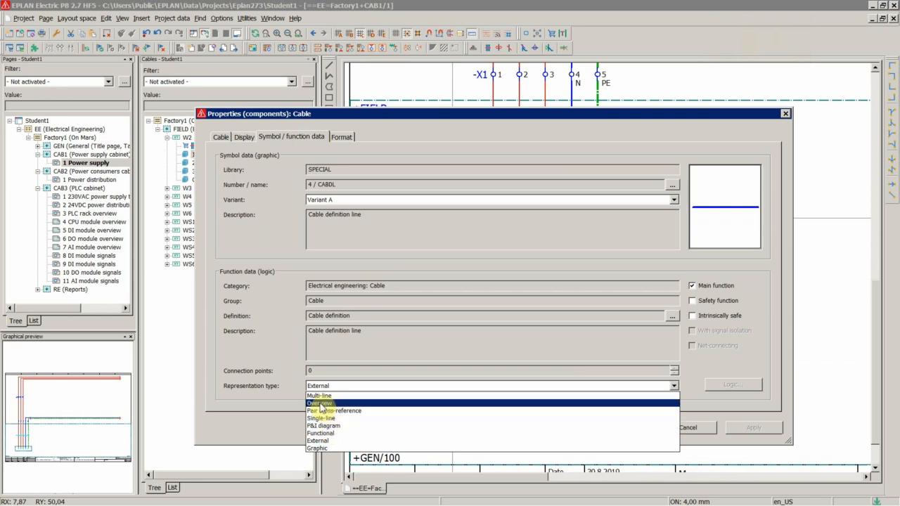
{"action": "left_click", "coordinate": [320, 396]}
{"action": "left_click", "coordinate": [622, 427]}
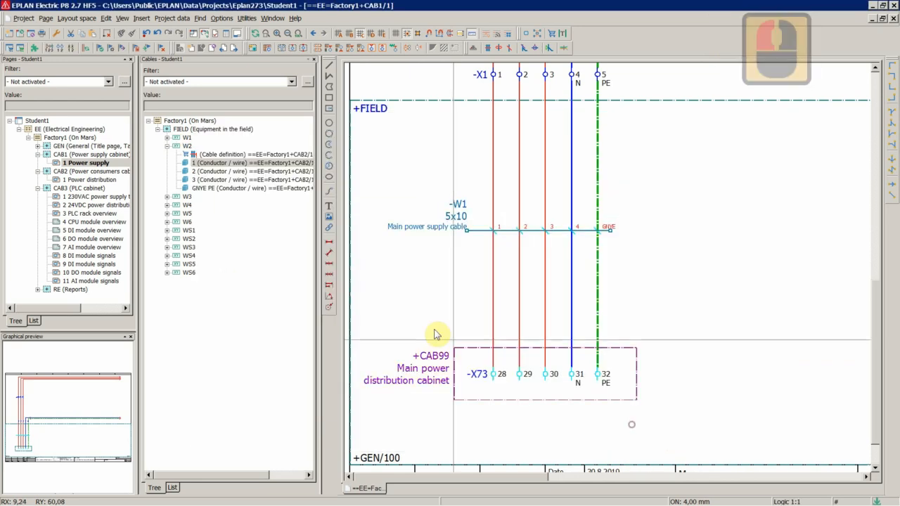
Expand and collapse cable W1 in the cables navigator.
{"action": "left_click", "coordinate": [187, 138]}
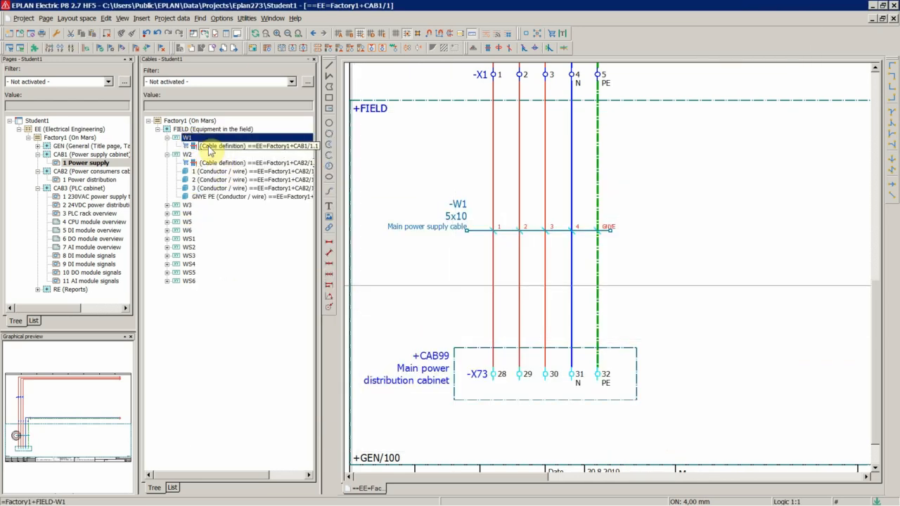
{"action": "double_click", "coordinate": [187, 137]}
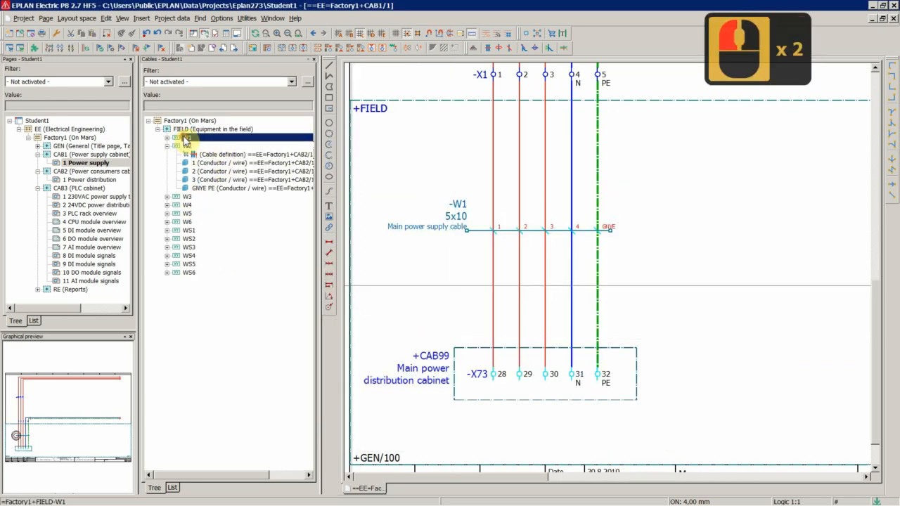
Set the representation type of cable W1's cable definition back to External.
{"action": "double_click", "coordinate": [445, 227]}
{"action": "left_click", "coordinate": [386, 386]}
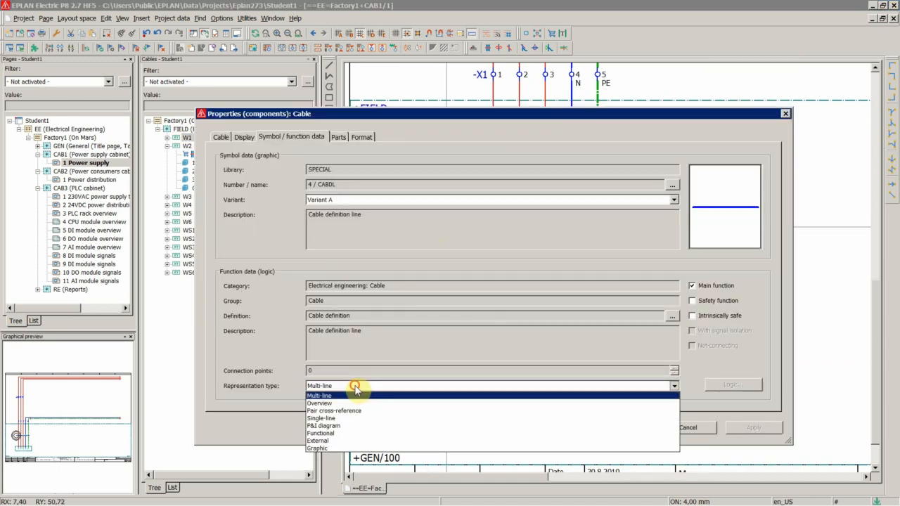
{"action": "left_click", "coordinate": [324, 441]}
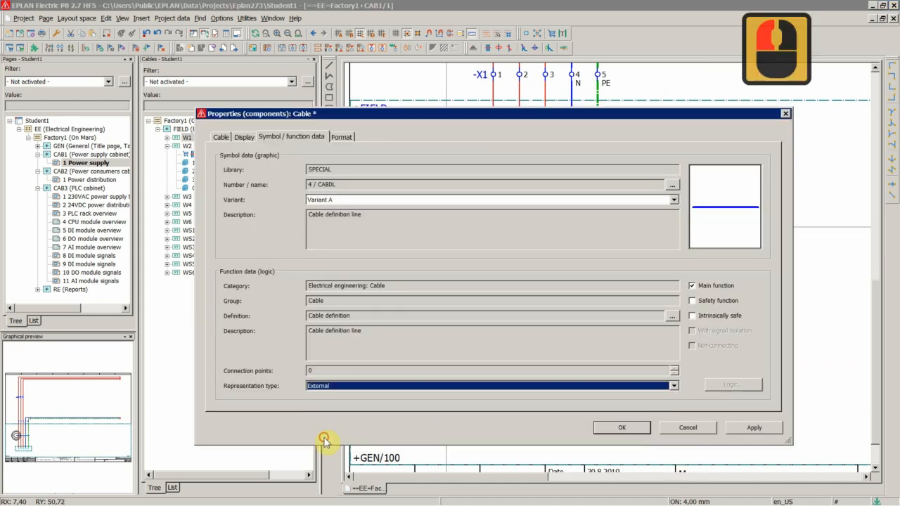
{"action": "double_click", "coordinate": [625, 428]}
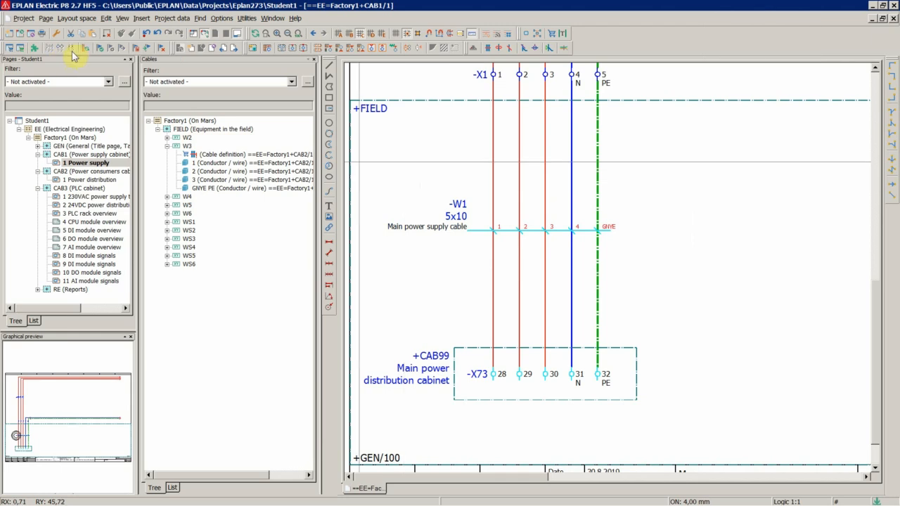
Jump from W2's cable definition in the navigator to its graphic in the schematic.
{"action": "double_click", "coordinate": [188, 138]}
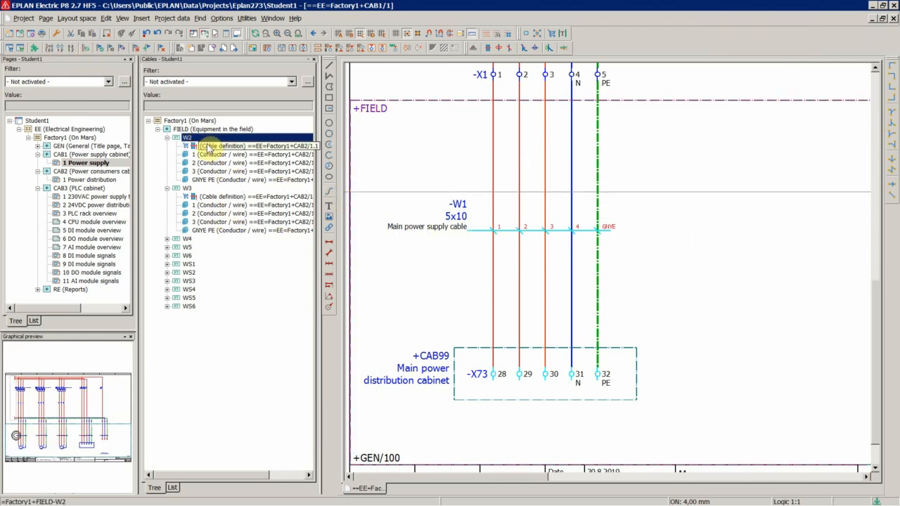
{"action": "right_click", "coordinate": [207, 145]}
{"action": "left_click", "coordinate": [236, 372]}
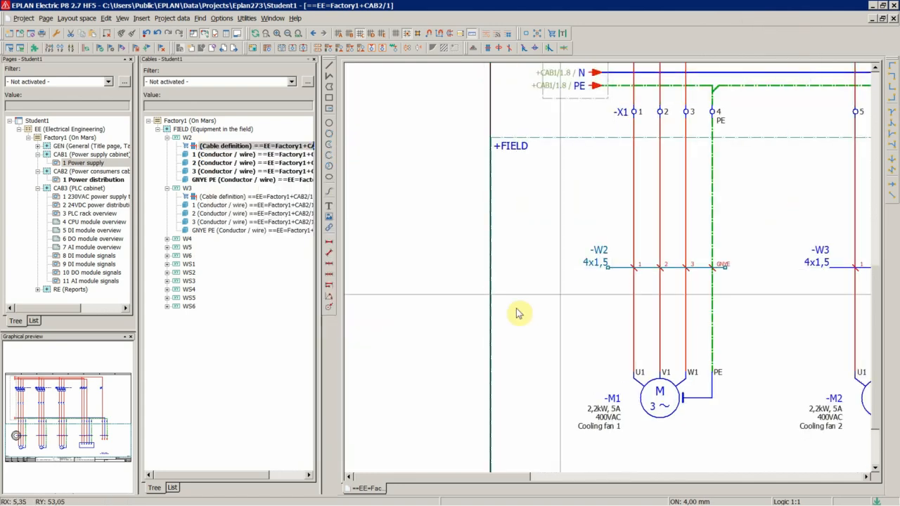
Select the cable definitions of W2, W3 and W4 together and open their properties.
{"action": "scroll", "coordinate": [518, 312], "scroll_direction": "down", "scroll_amount": 8}
{"action": "scroll", "coordinate": [811, 305], "scroll_direction": "up", "scroll_amount": 4}
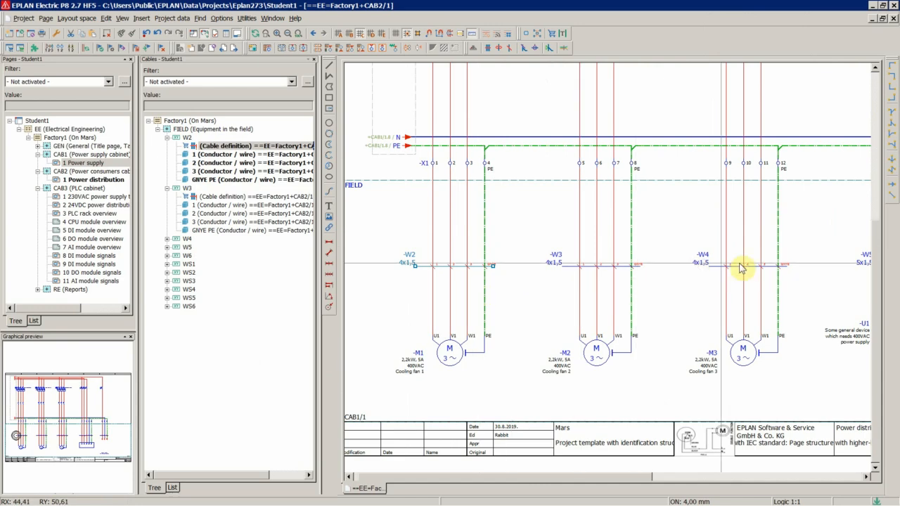
{"action": "scroll", "coordinate": [380, 237], "scroll_direction": "down", "scroll_amount": 2}
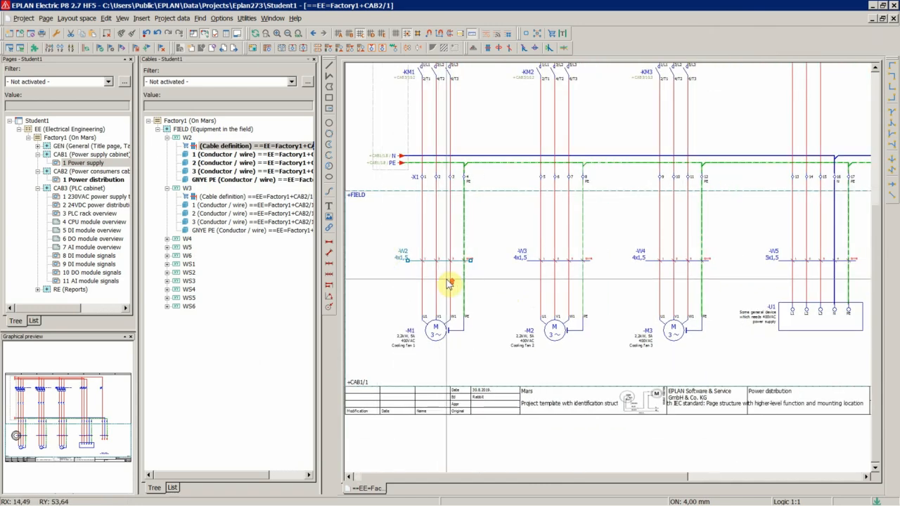
{"action": "left_click_drag", "start_coordinate": [375, 232], "coordinate": [766, 281]}
{"action": "left_click", "coordinate": [401, 250]}
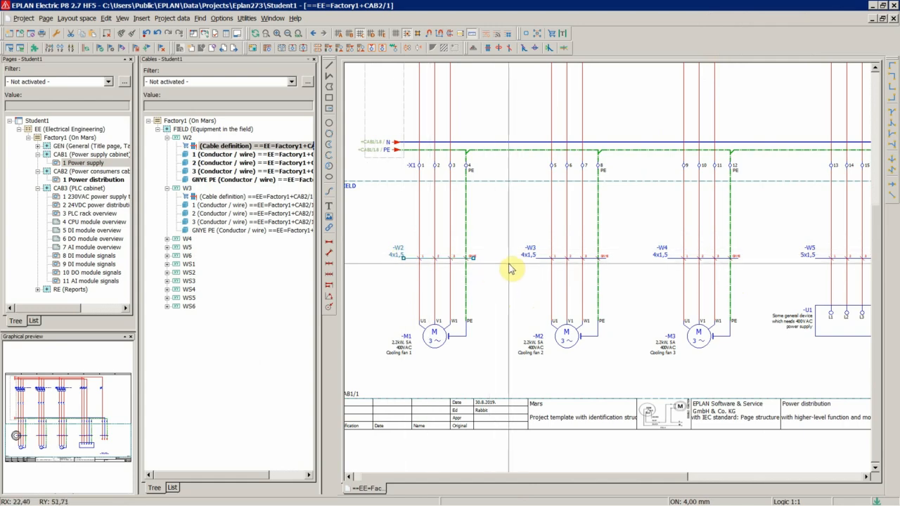
{"action": "left_click", "coordinate": [527, 250], "text": "ctrl"}
{"action": "left_click", "coordinate": [661, 250], "text": "ctrl"}
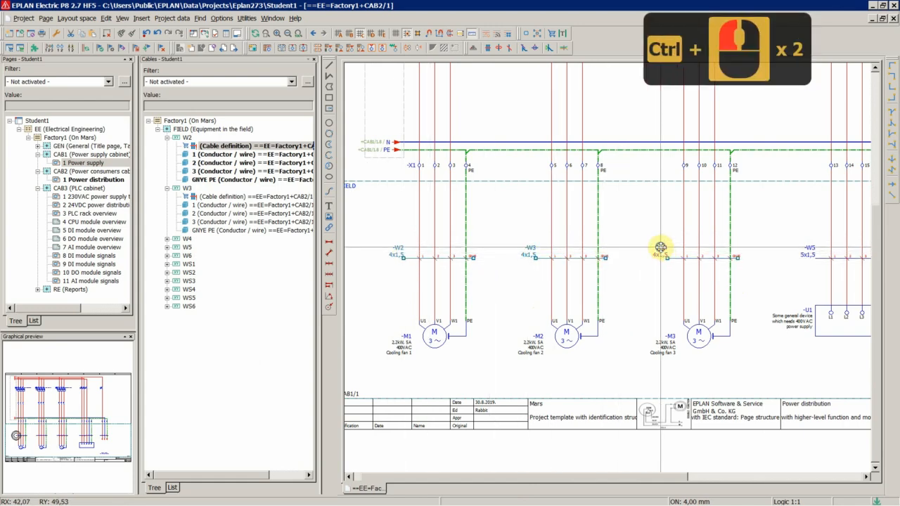
{"action": "right_click", "coordinate": [661, 251]}
{"action": "left_click", "coordinate": [685, 488]}
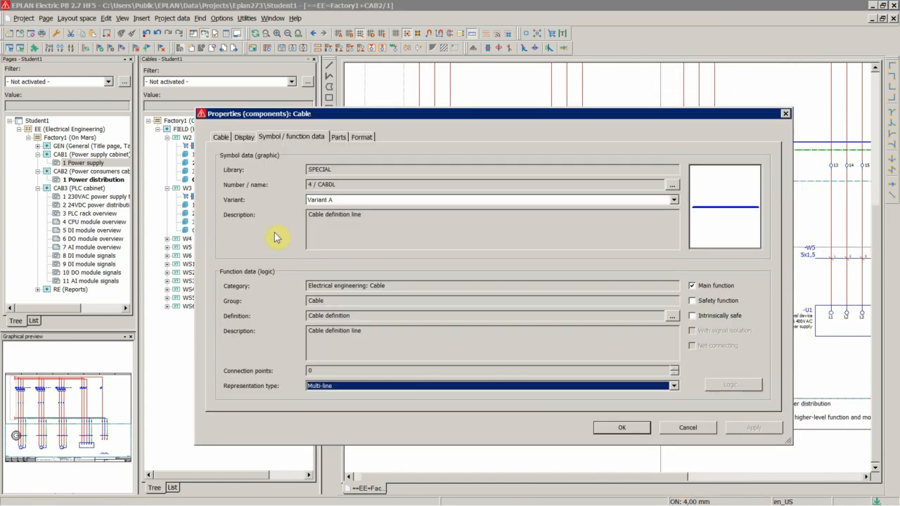
Assign catalogue part LAPP.1123420 (ÖLFLEX® CLASSIC 130 H BK 0,6/1 kV 4G1,5) to the W2–W4 cable definitions, overwriting conflicting properties.
{"action": "left_click", "coordinate": [338, 137]}
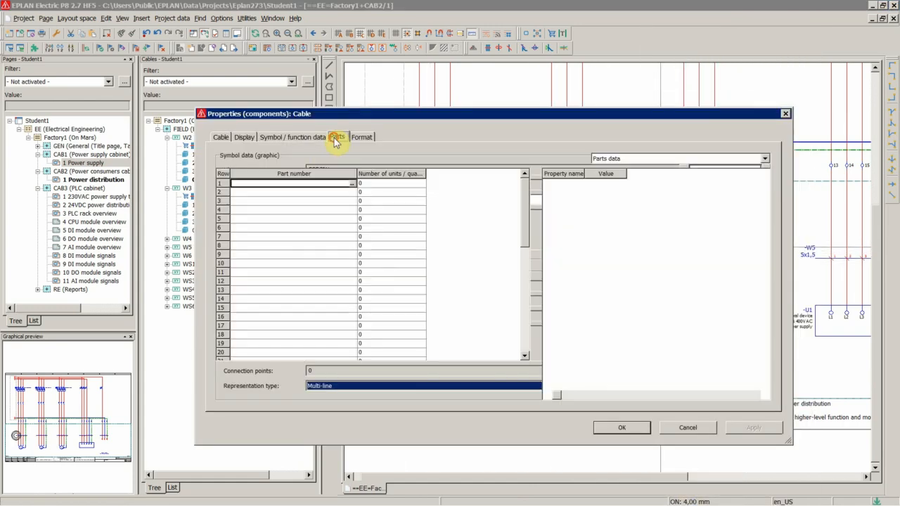
{"action": "left_click", "coordinate": [350, 187]}
{"action": "left_click", "coordinate": [352, 185]}
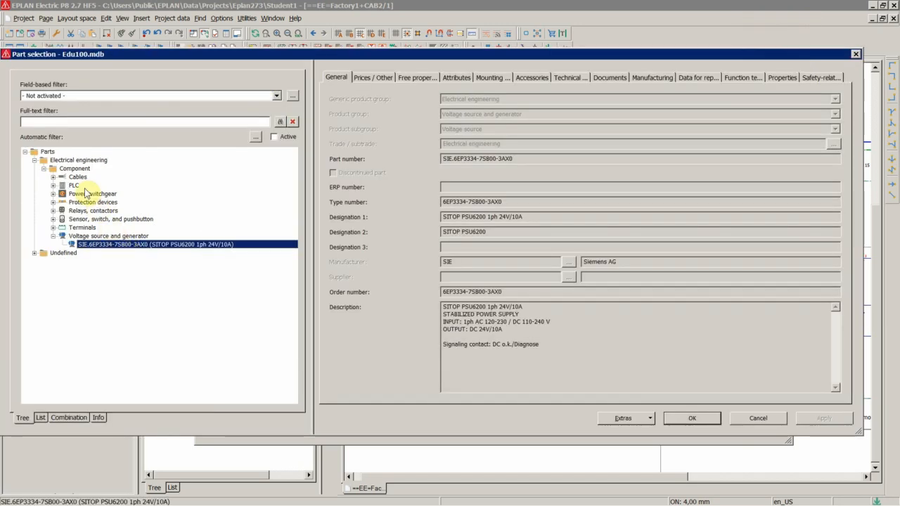
{"action": "double_click", "coordinate": [78, 179]}
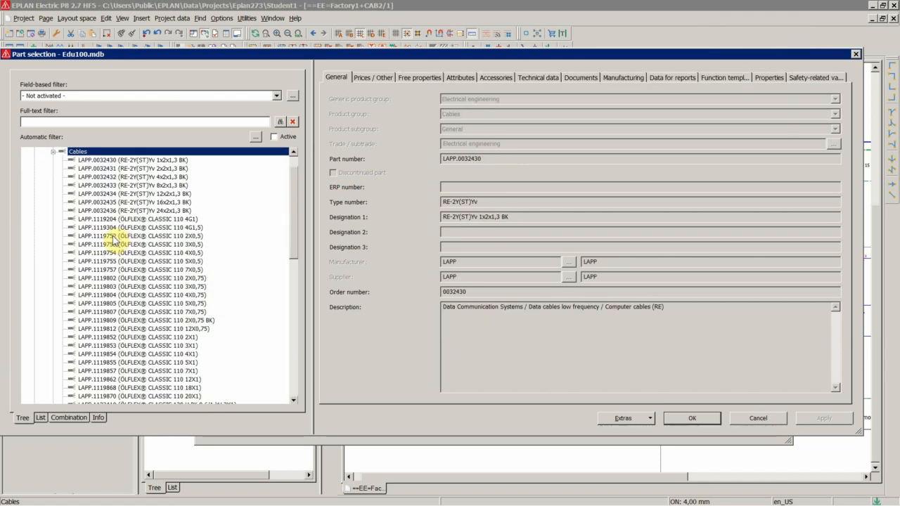
{"action": "left_click", "coordinate": [180, 261]}
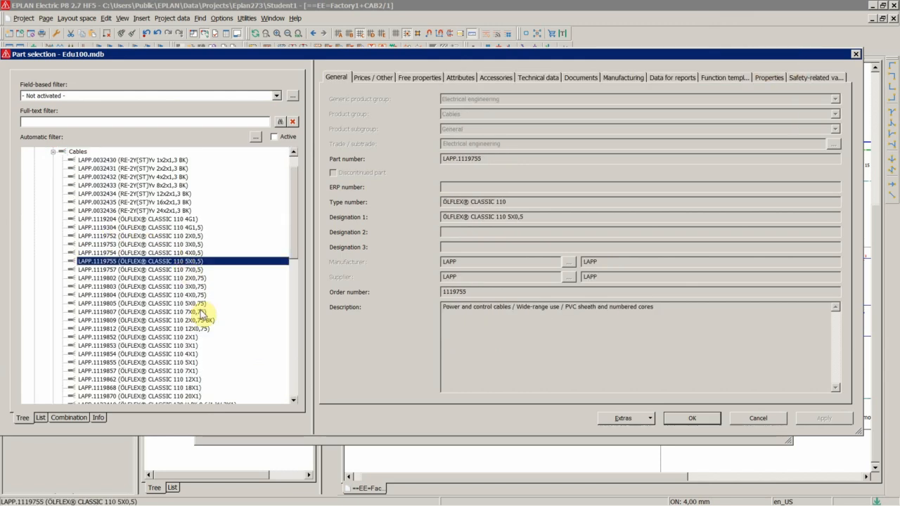
{"action": "scroll", "coordinate": [208, 330], "scroll_direction": "down", "scroll_amount": 20}
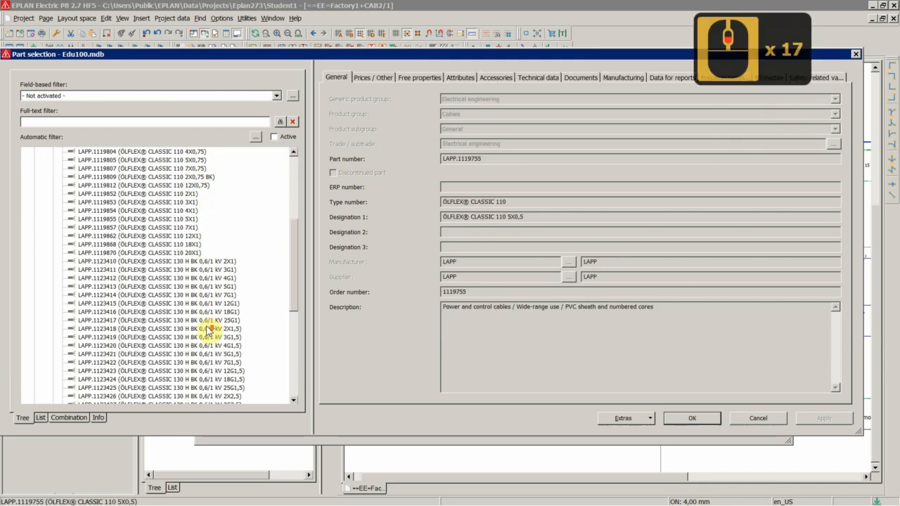
{"action": "scroll", "coordinate": [208, 331], "scroll_direction": "down", "scroll_amount": 17}
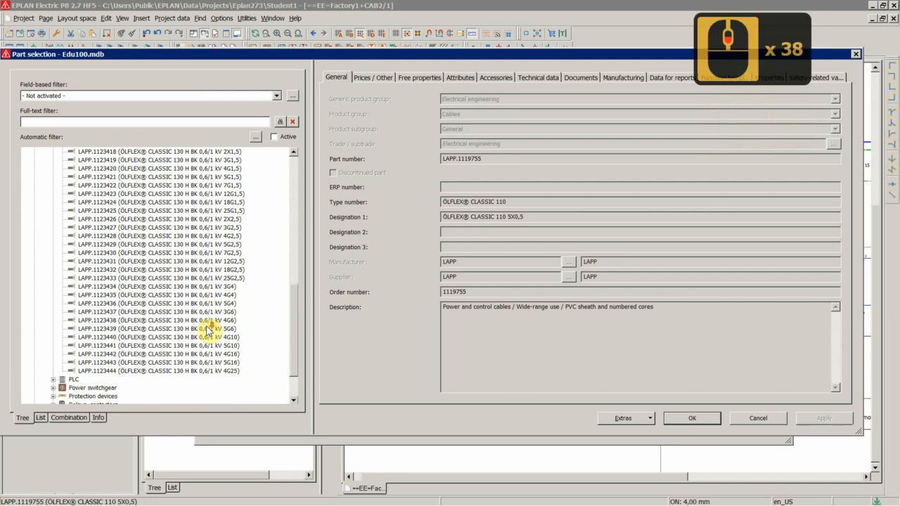
{"action": "scroll", "coordinate": [208, 330], "scroll_direction": "up", "scroll_amount": 16}
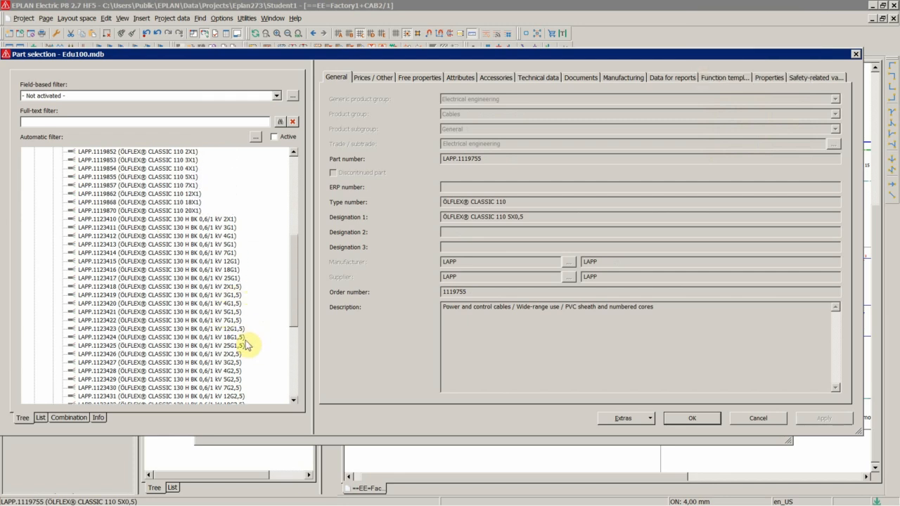
{"action": "left_click", "coordinate": [230, 304]}
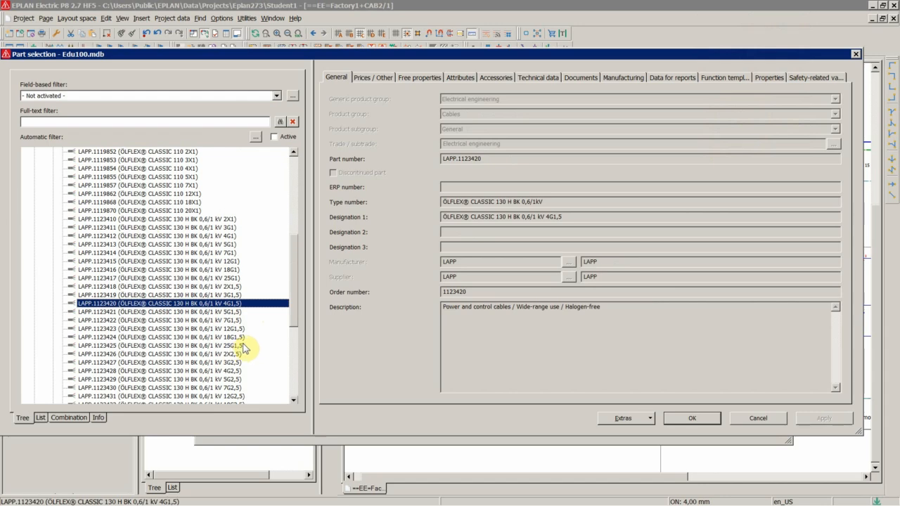
{"action": "left_click", "coordinate": [682, 420]}
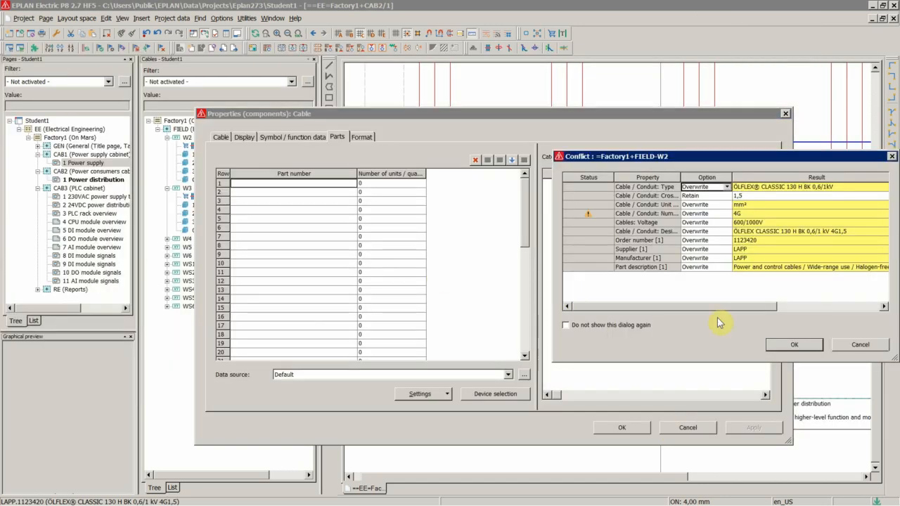
{"action": "left_click", "coordinate": [789, 345]}
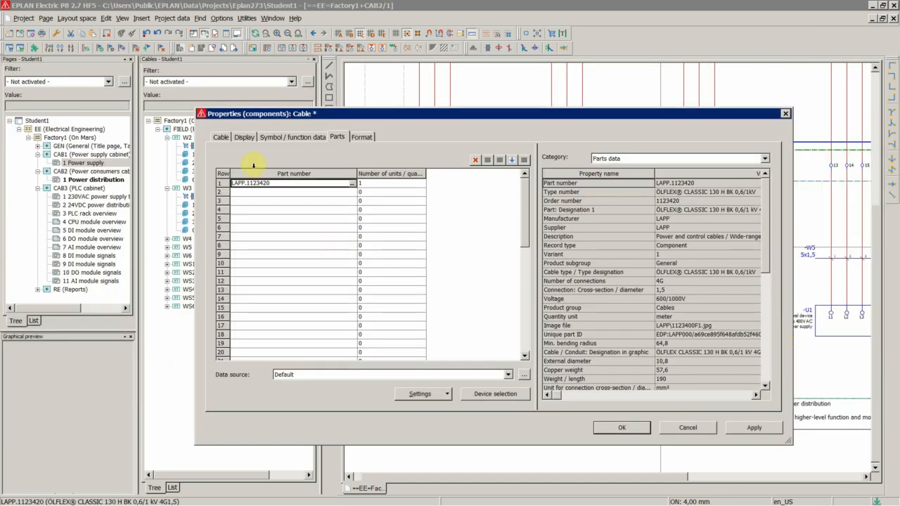
{"action": "left_click", "coordinate": [610, 426]}
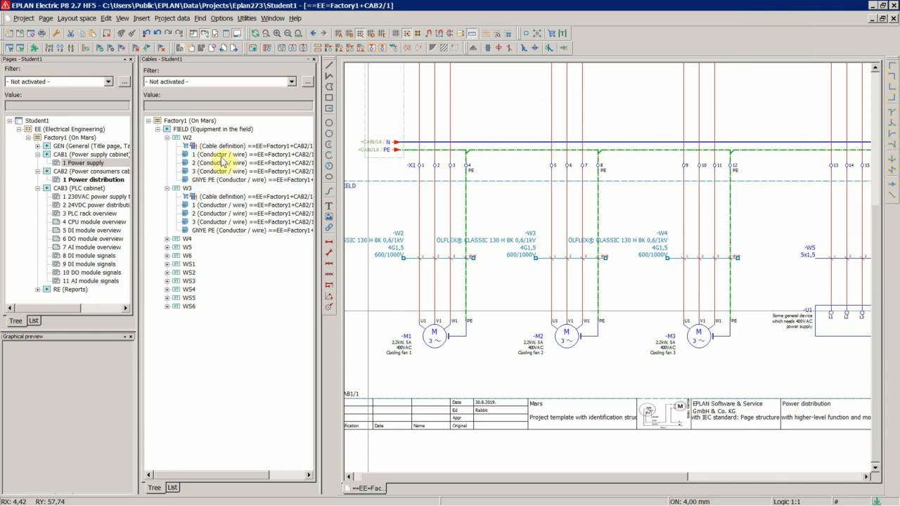
Shorten the cable type of the W2–W4 cable definitions to "ÖLFLEX® CL. 130 H BK".
{"action": "scroll", "coordinate": [401, 283], "scroll_direction": "down", "scroll_amount": 4}
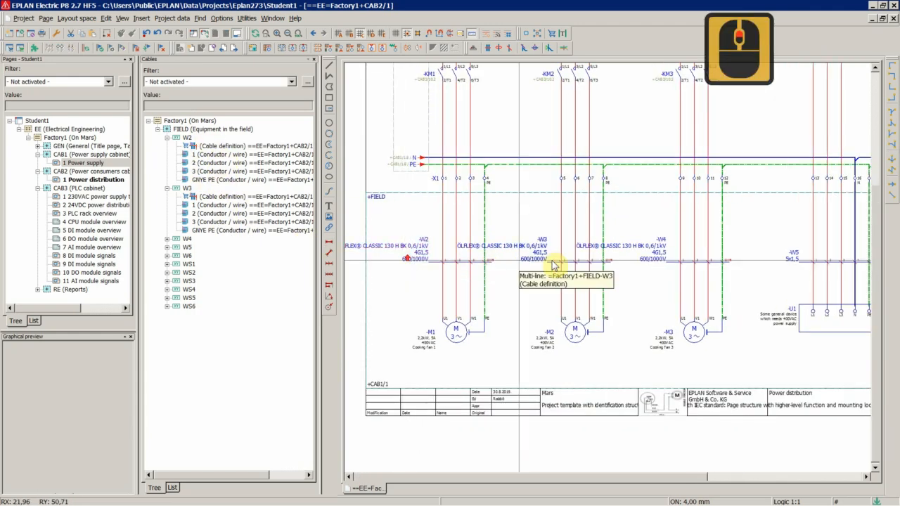
{"action": "scroll", "coordinate": [391, 251], "scroll_direction": "up", "scroll_amount": 9}
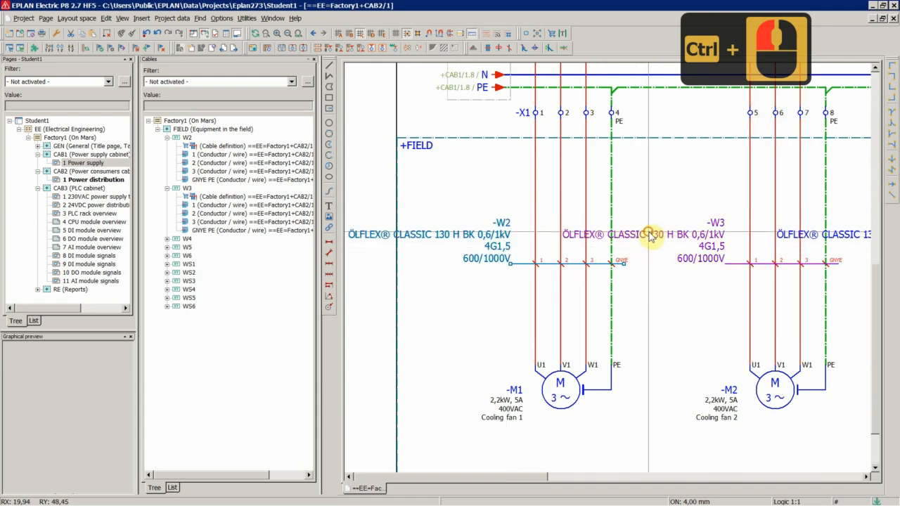
{"action": "left_click", "coordinate": [805, 242], "text": "ctrl"}
{"action": "right_click", "coordinate": [805, 242]}
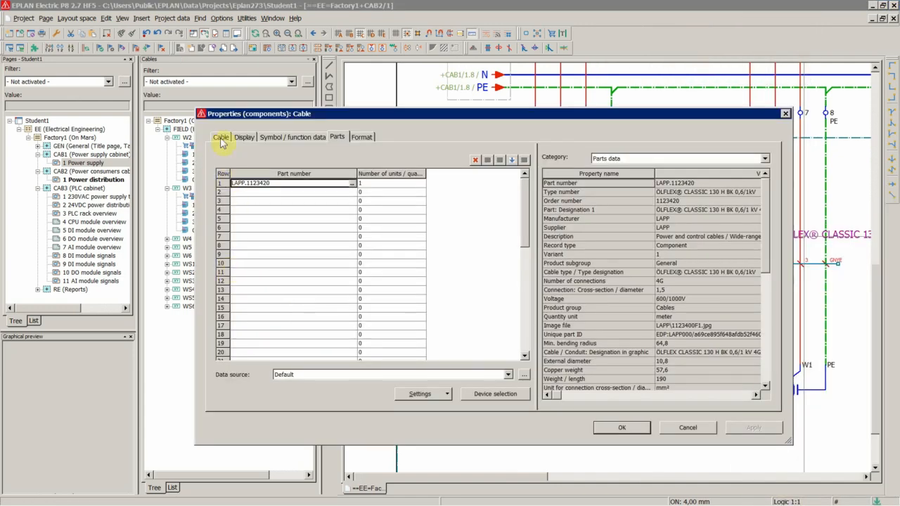
{"action": "left_click", "coordinate": [221, 138]}
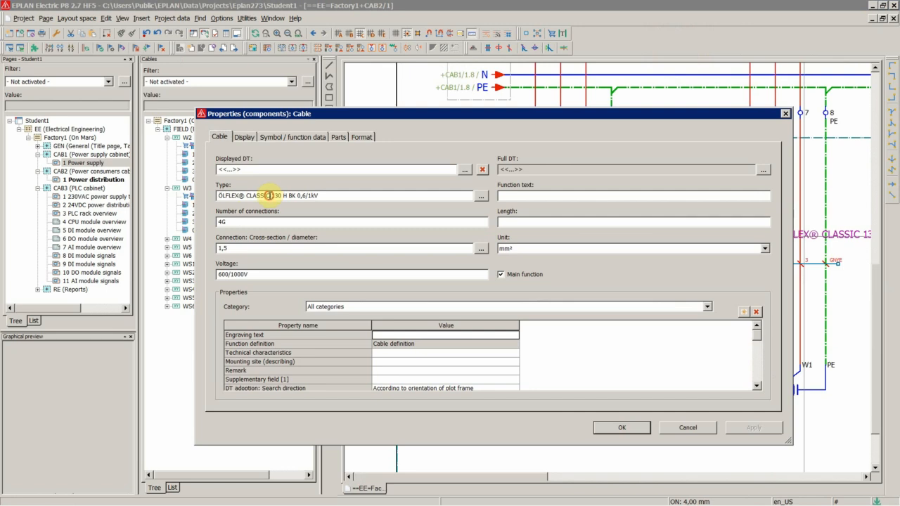
{"action": "left_click_drag", "start_coordinate": [255, 197], "coordinate": [253, 197]}
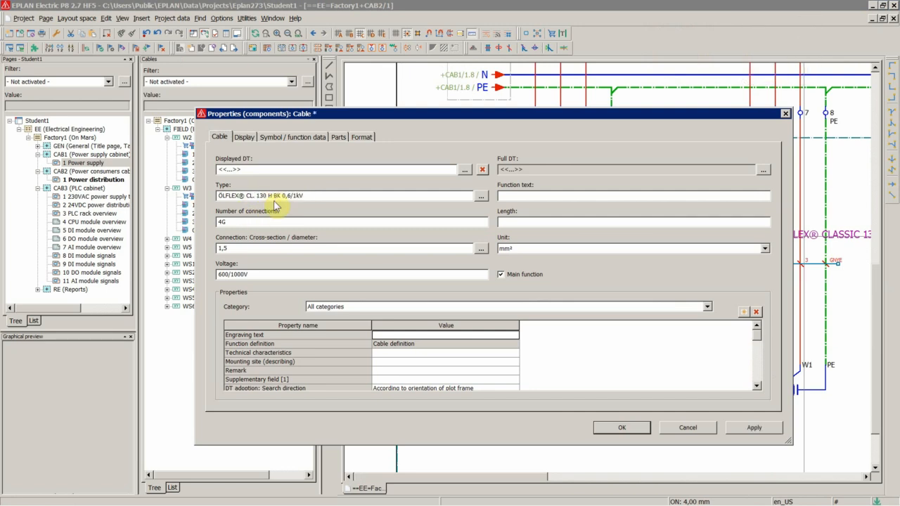
{"action": "left_click_drag", "start_coordinate": [281, 196], "coordinate": [354, 197]}
{"action": "key", "text": "BackSpace"}
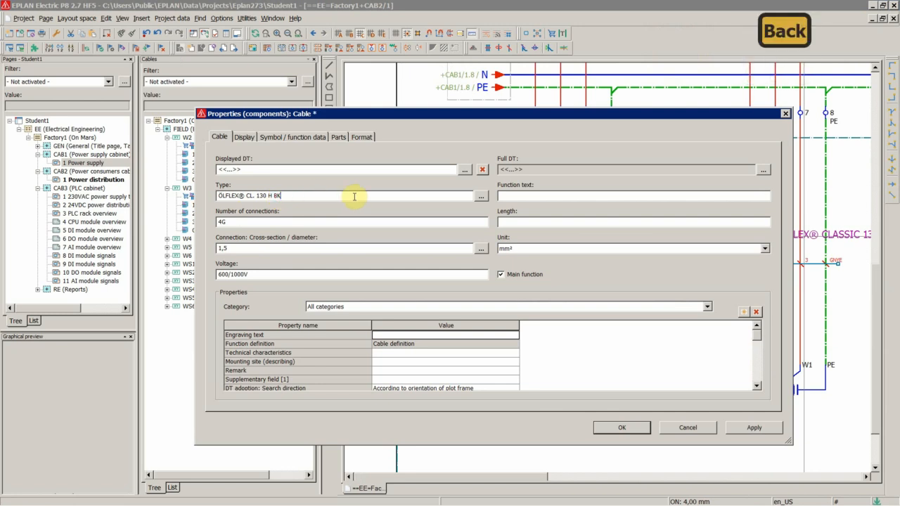
{"action": "key", "text": "Return"}
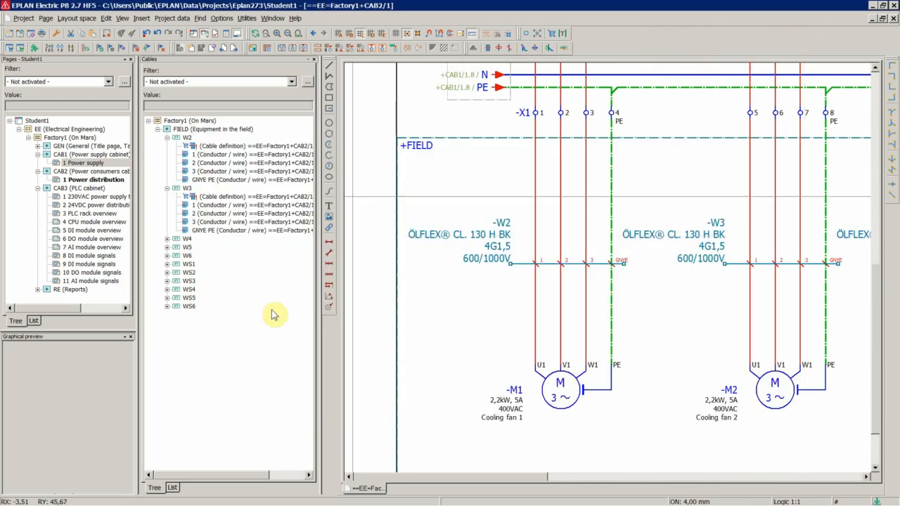
Assign catalogue part LAPP.1123421 (ÖLFLEX® CLASSIC 130 H BK 0,6/1 kV 5G1,5) to cable W5, overwriting conflicting properties.
{"action": "scroll", "coordinate": [430, 266], "scroll_direction": "down", "scroll_amount": 5}
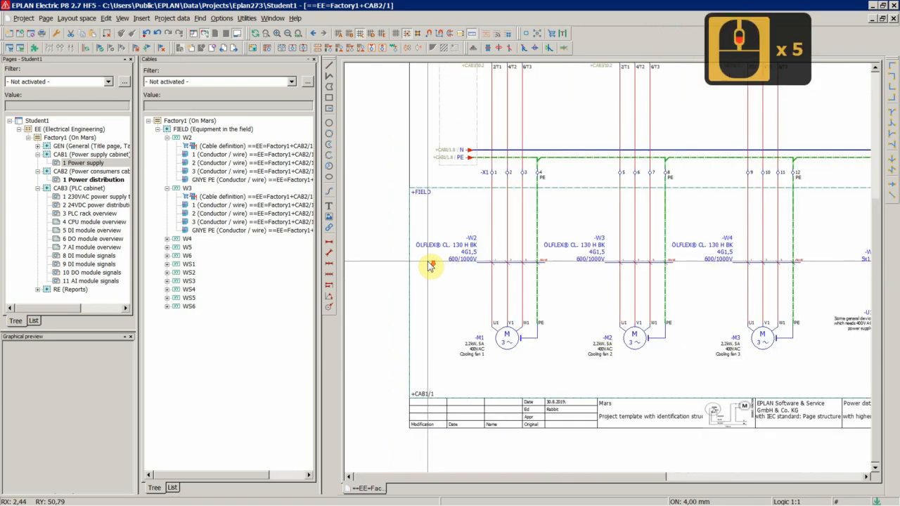
{"action": "scroll", "coordinate": [427, 262], "scroll_direction": "down", "scroll_amount": 3}
{"action": "scroll", "coordinate": [853, 264], "scroll_direction": "up", "scroll_amount": 6}
{"action": "scroll", "coordinate": [443, 257], "scroll_direction": "down", "scroll_amount": 4}
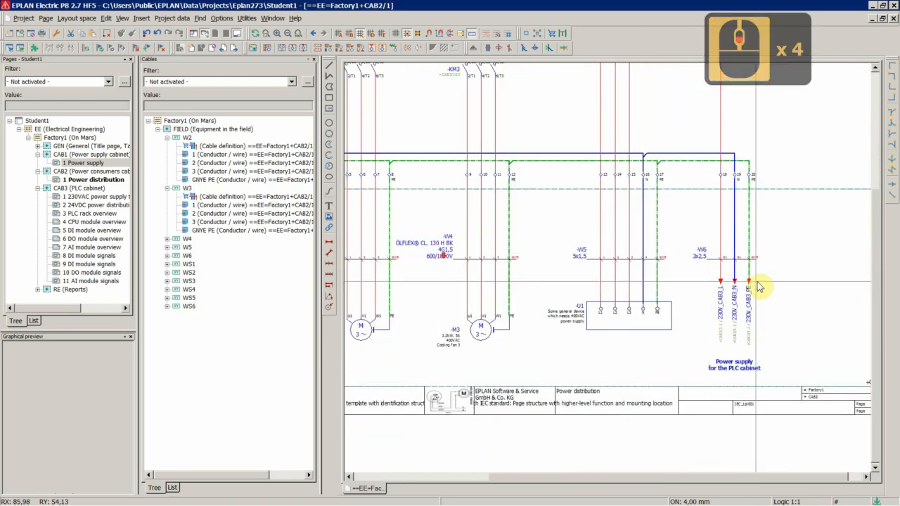
{"action": "scroll", "coordinate": [705, 280], "scroll_direction": "up", "scroll_amount": 7}
{"action": "double_click", "coordinate": [432, 222]}
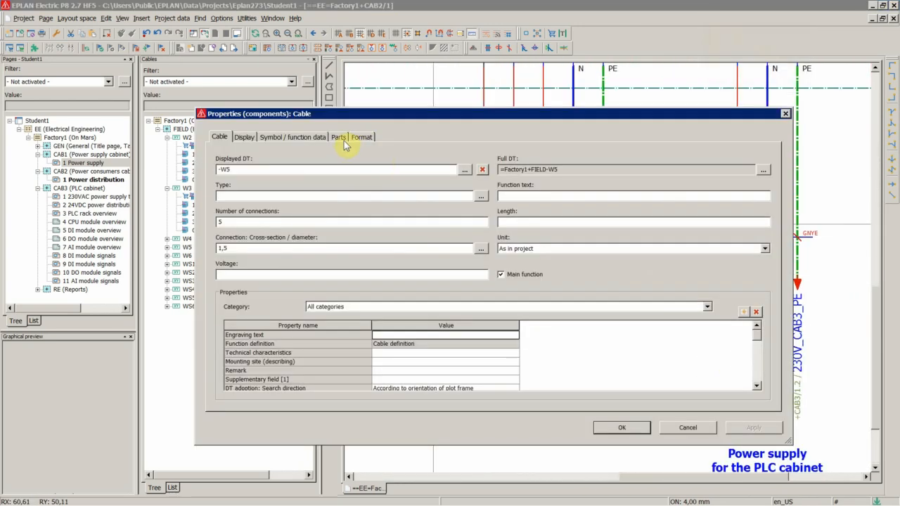
{"action": "left_click", "coordinate": [338, 137]}
{"action": "left_click", "coordinate": [305, 175]}
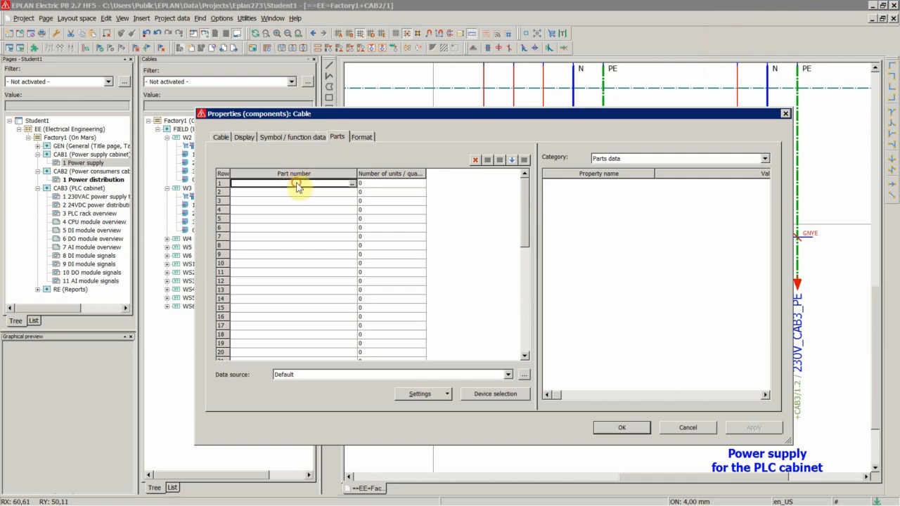
{"action": "left_click", "coordinate": [351, 183]}
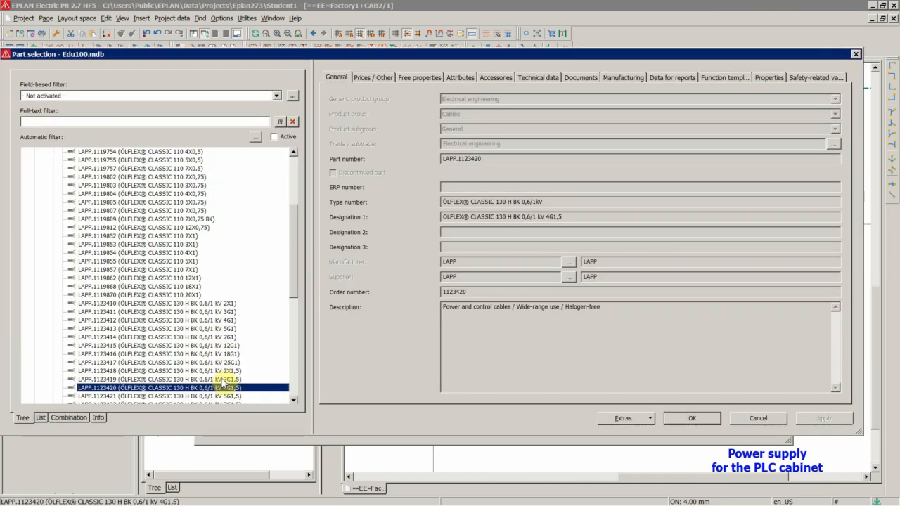
{"action": "scroll", "coordinate": [236, 393], "scroll_direction": "down", "scroll_amount": 3}
{"action": "left_click", "coordinate": [233, 372]}
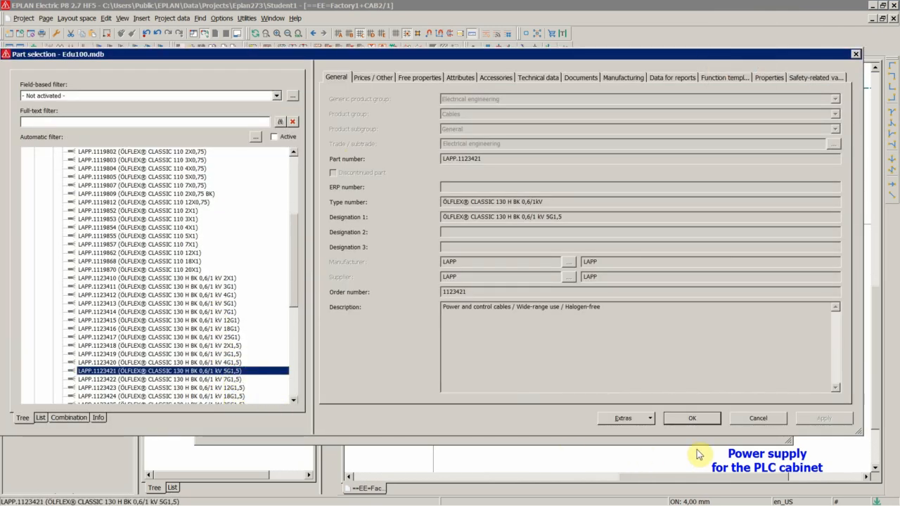
{"action": "left_click", "coordinate": [690, 418]}
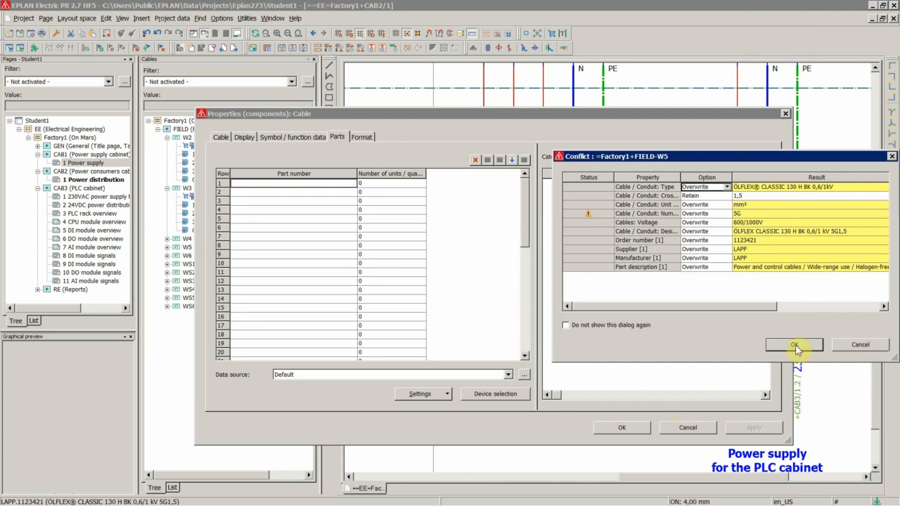
{"action": "left_click", "coordinate": [794, 345]}
Shorten cable W5's type to "ÖLFLEX® CL. 130 H BK", copy that text and confirm the dialog.
{"action": "left_click", "coordinate": [220, 138]}
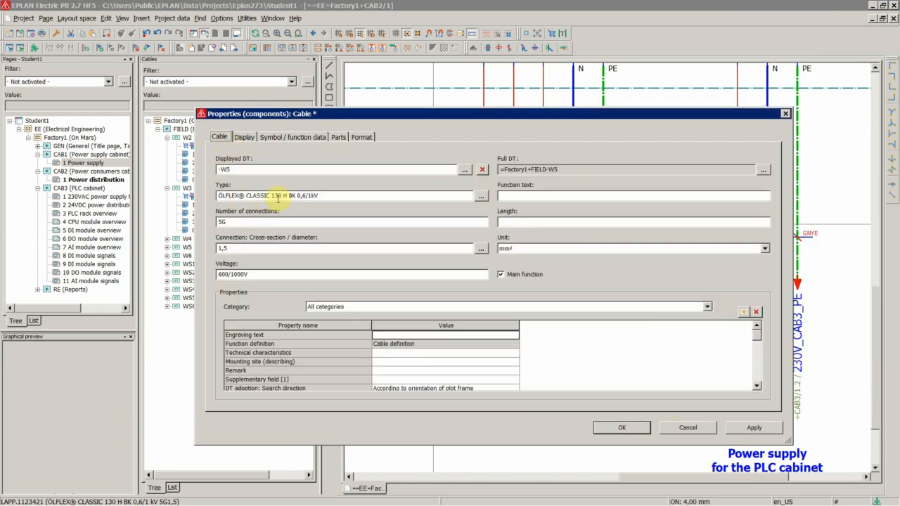
{"action": "left_click", "coordinate": [269, 195]}
{"action": "key", "text": "BackSpace"}
{"action": "key", "text": "BackSpace"}
{"action": "key", "text": "BackSpace"}
{"action": "key", "text": "BackSpace"}
{"action": "key", "text": "BackSpace"}
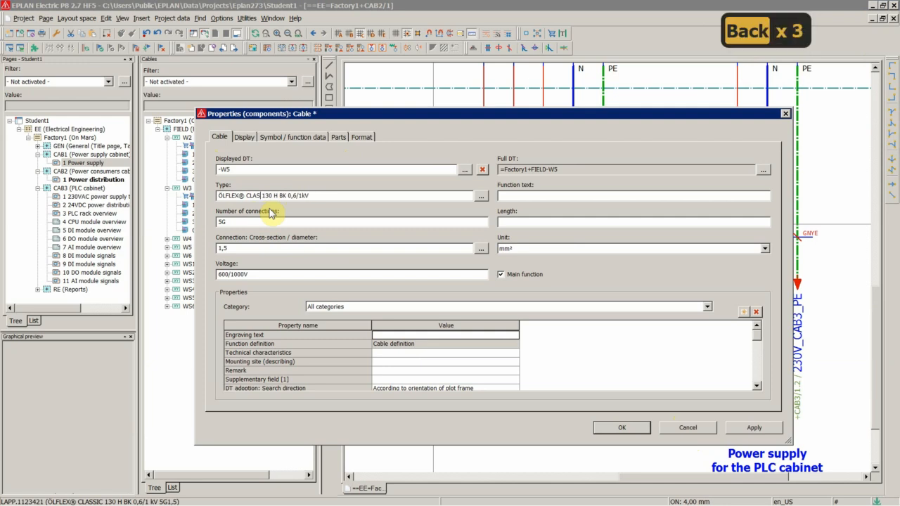
{"action": "type", "text": "."}
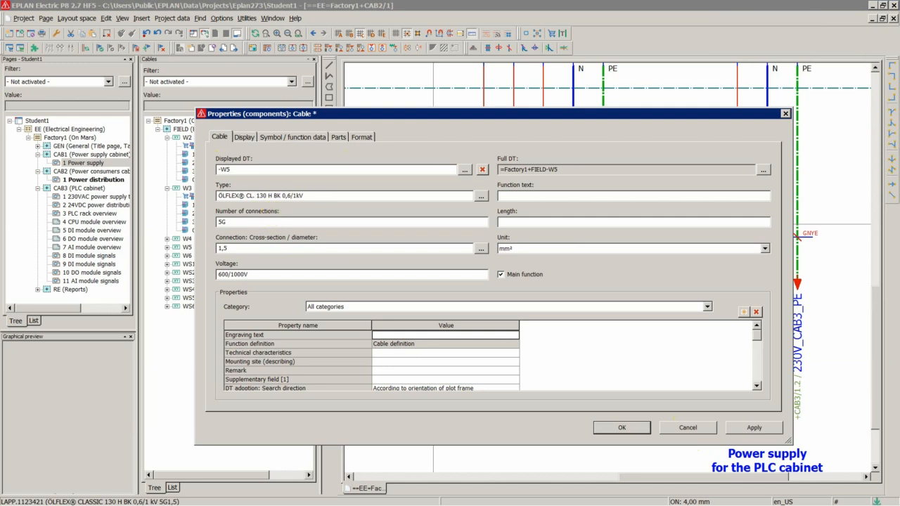
{"action": "left_click_drag", "start_coordinate": [279, 197], "coordinate": [337, 194]}
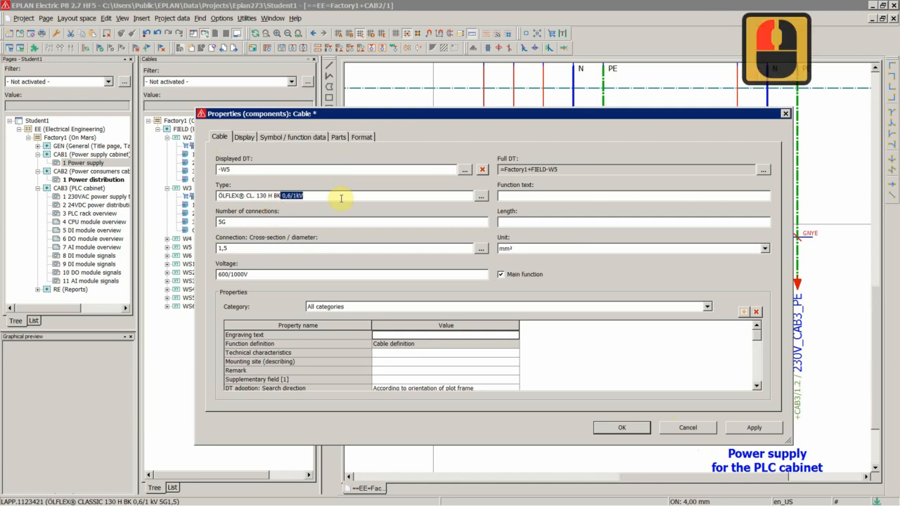
{"action": "key", "text": "BackSpace"}
{"action": "key", "text": "ctrl+a"}
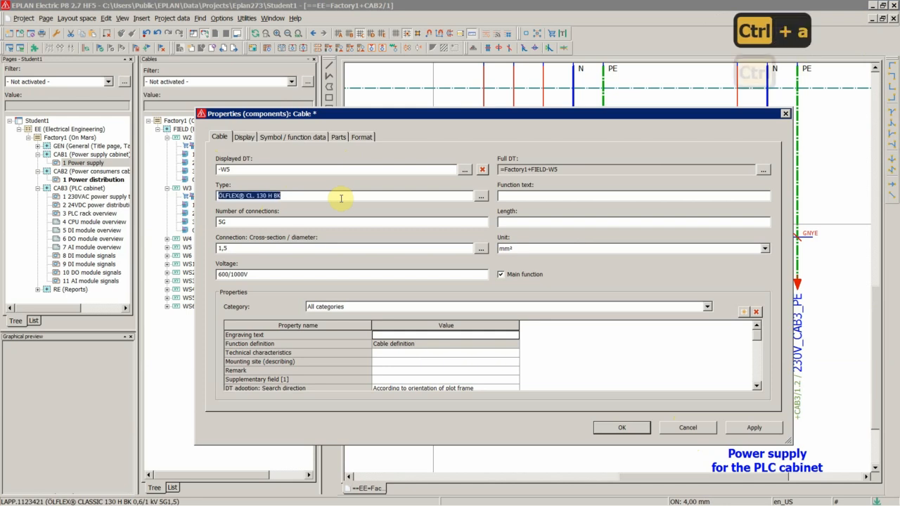
{"action": "key", "text": "ctrl+c"}
{"action": "left_click", "coordinate": [599, 427]}
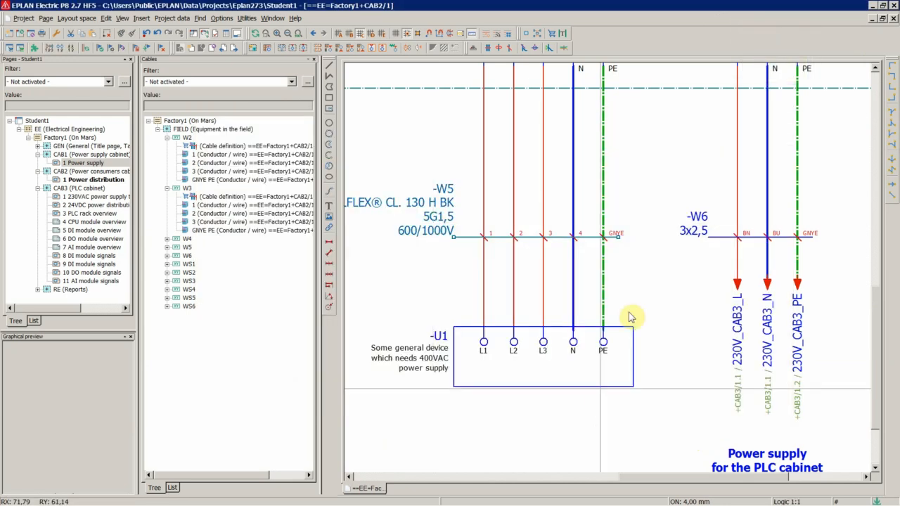
Assign catalogue part LAPP.1123427 (ÖLFLEX® CLASSIC 130 H BK 0,6/1 kV 3G2,5) to cable W6, overwriting conflicting properties.
{"action": "double_click", "coordinate": [190, 248]}
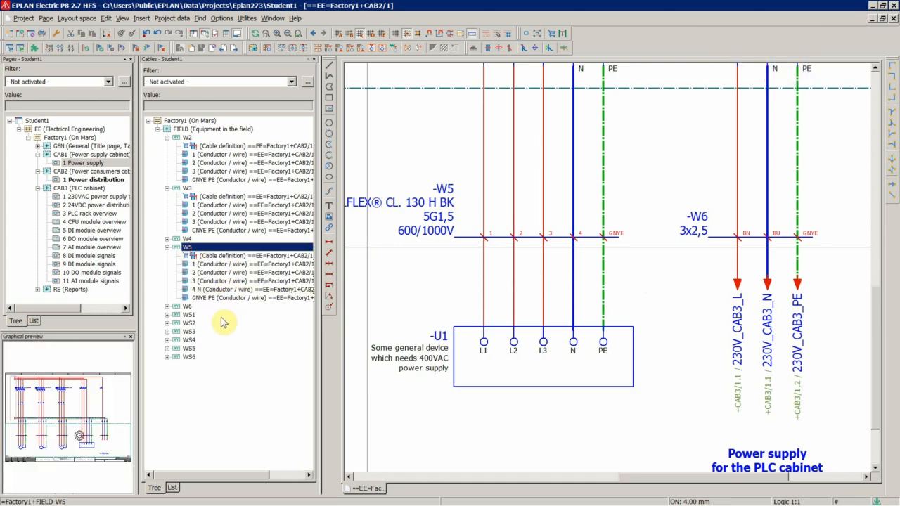
{"action": "double_click", "coordinate": [187, 307]}
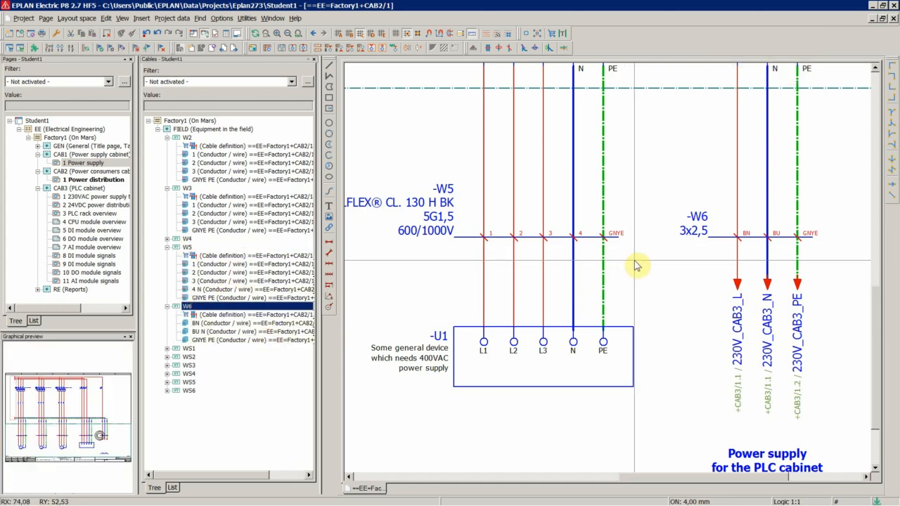
{"action": "left_click", "coordinate": [699, 232]}
{"action": "double_click", "coordinate": [700, 233]}
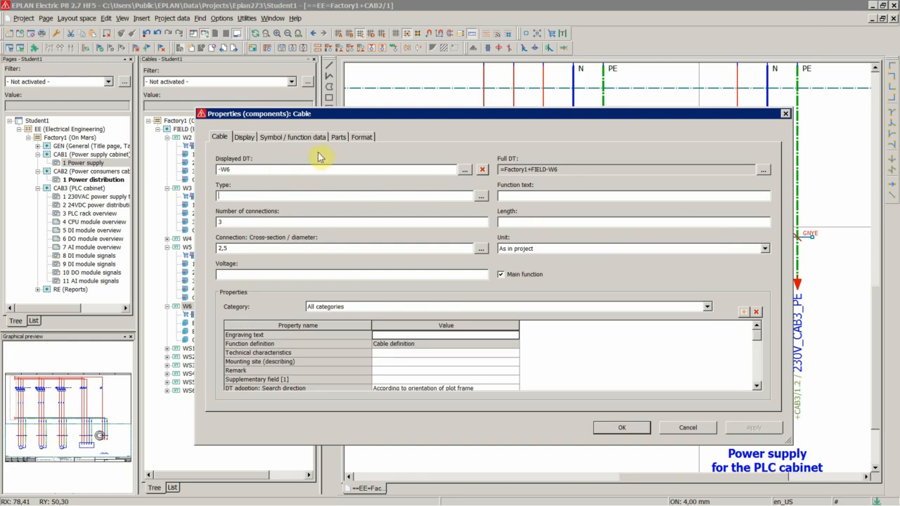
{"action": "left_click", "coordinate": [337, 137]}
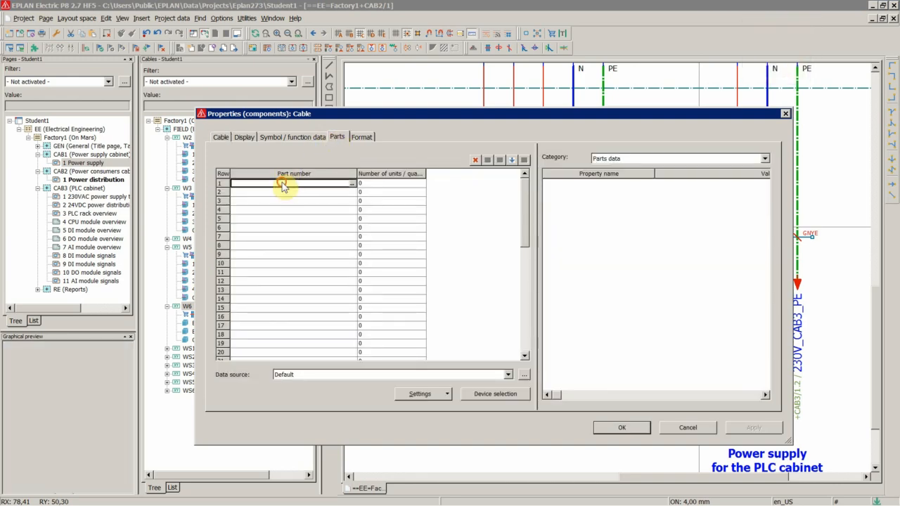
{"action": "triple_click", "coordinate": [352, 184]}
{"action": "left_click", "coordinate": [225, 386]}
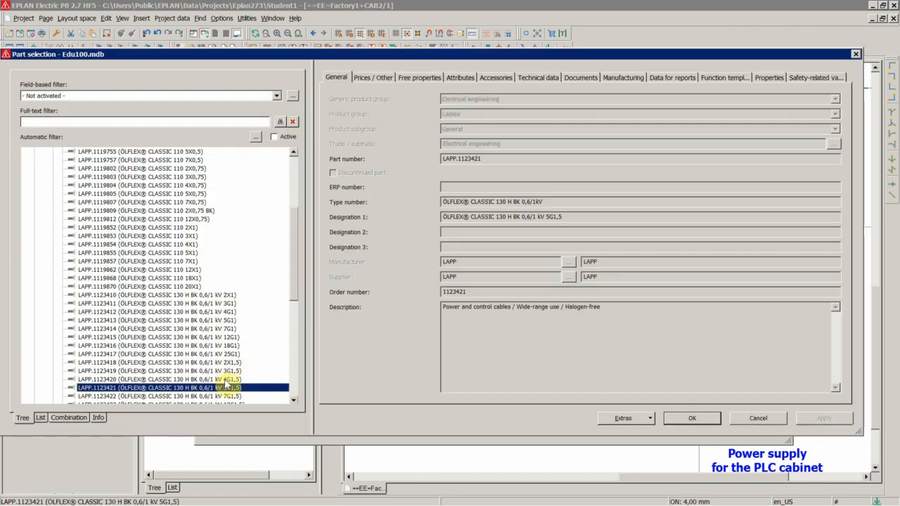
{"action": "scroll", "coordinate": [254, 379], "scroll_direction": "down", "scroll_amount": 10}
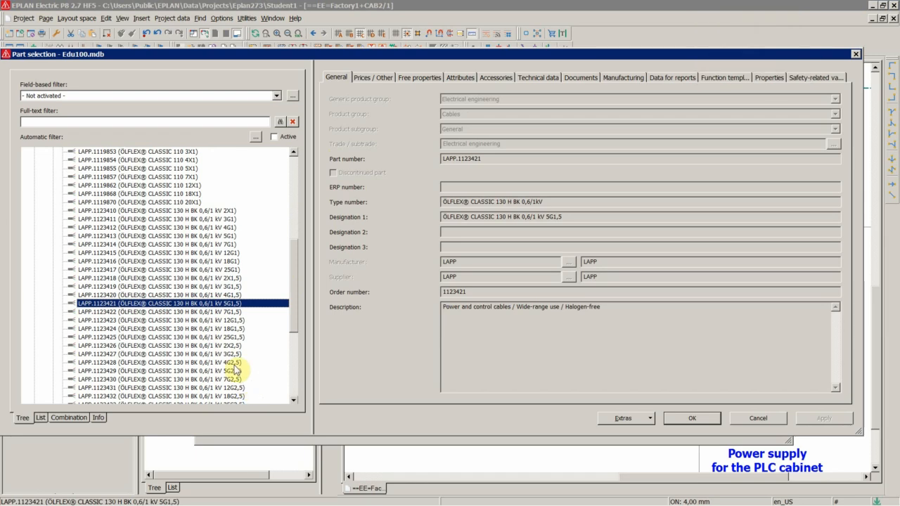
{"action": "left_click", "coordinate": [232, 355]}
{"action": "left_click", "coordinate": [690, 418]}
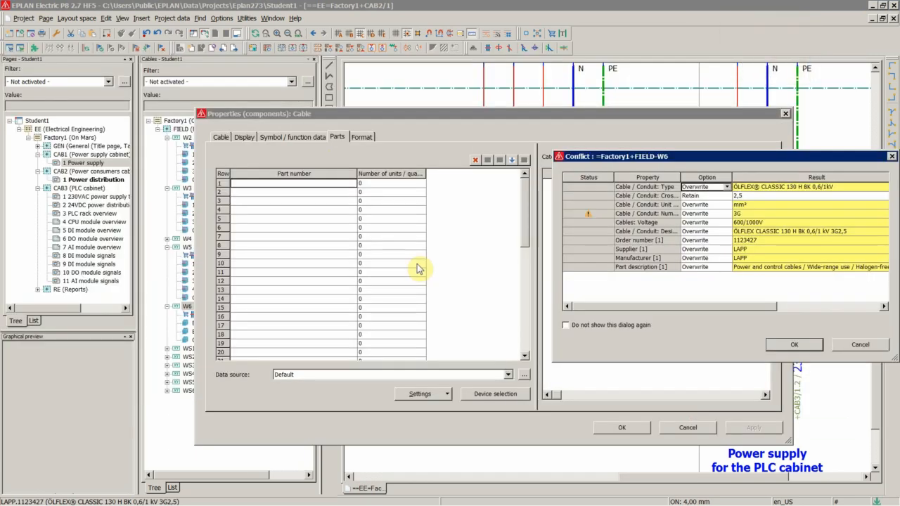
{"action": "left_click", "coordinate": [793, 345]}
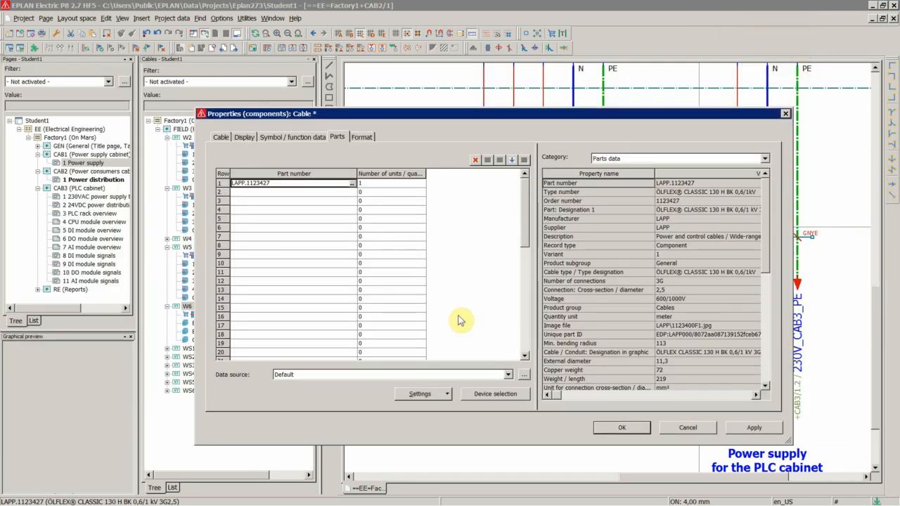
Replace cable W6's type with the copied shortened text "ÖLFLEX® CL. 130 H BK" and confirm the dialog.
{"action": "left_click", "coordinate": [220, 137]}
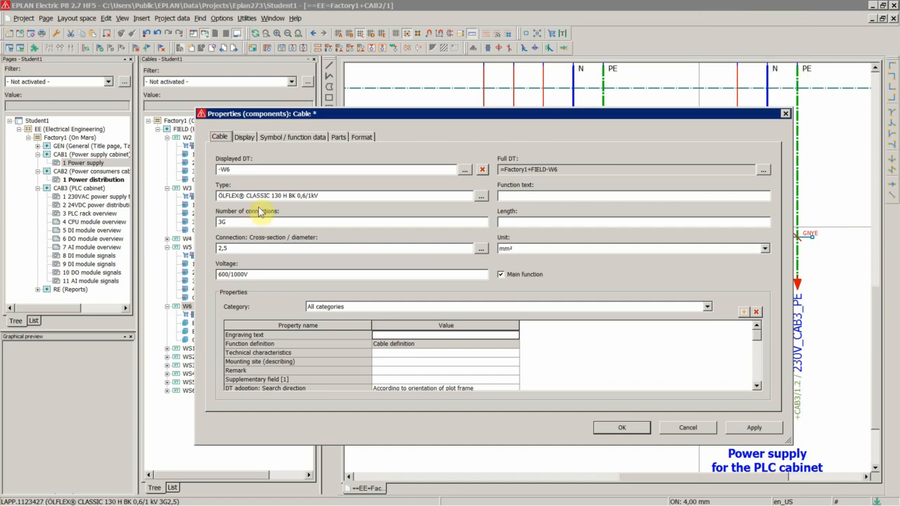
{"action": "double_click", "coordinate": [331, 195]}
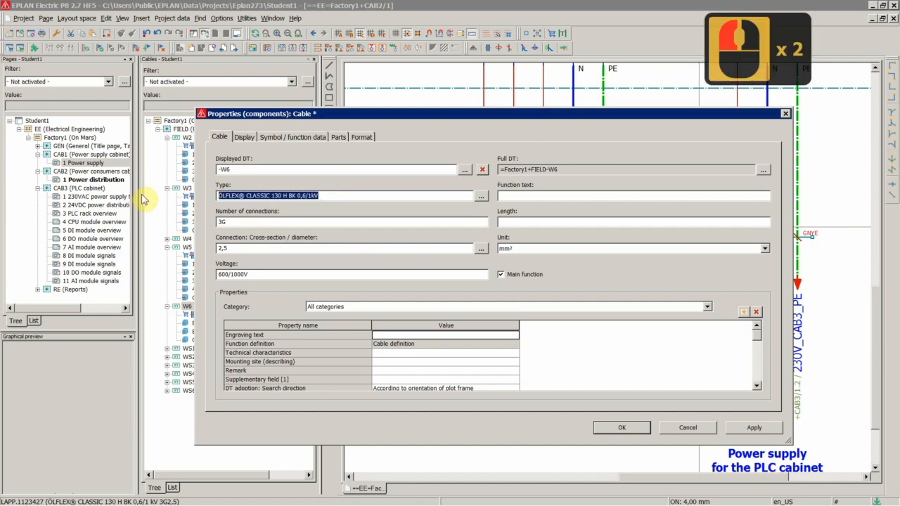
{"action": "key", "text": "ctrl+v"}
{"action": "left_click", "coordinate": [620, 427]}
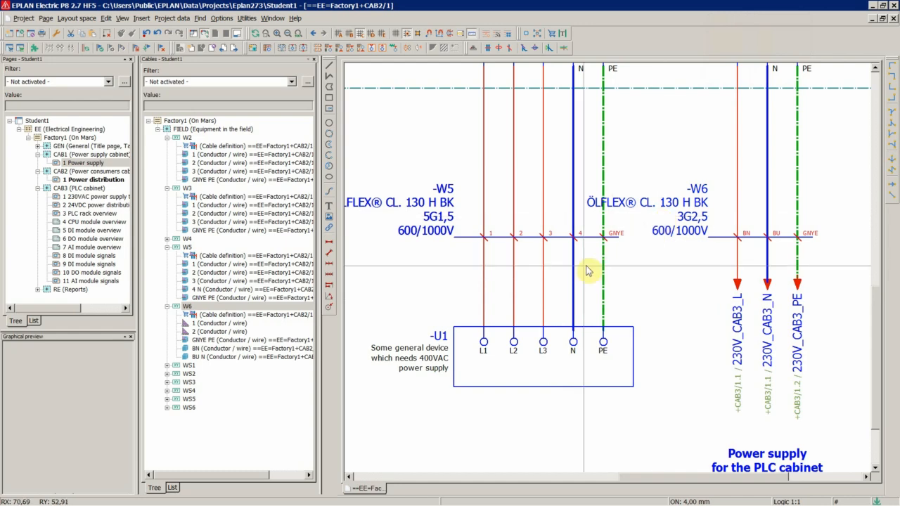
{"action": "scroll", "coordinate": [588, 225], "scroll_direction": "down", "scroll_amount": 17}
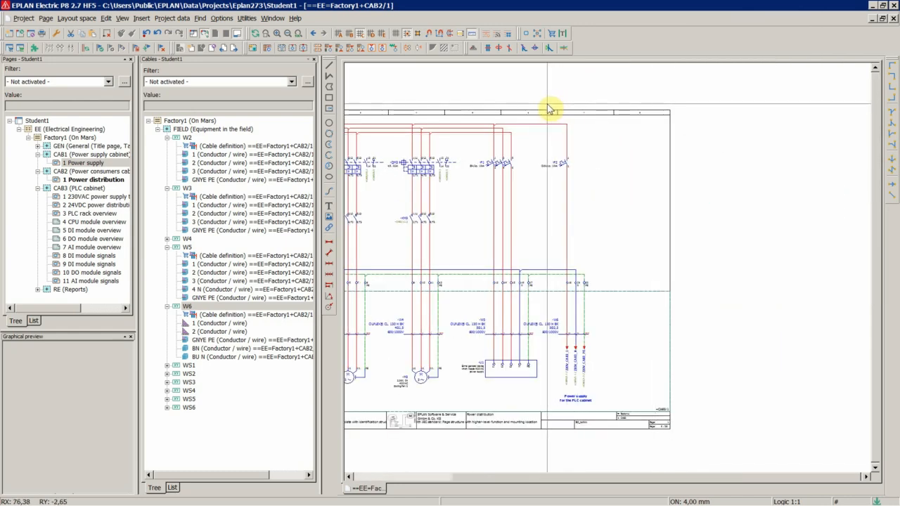
{"action": "left_click_drag", "start_coordinate": [546, 120], "coordinate": [627, 405]}
{"action": "left_click", "coordinate": [589, 407]}
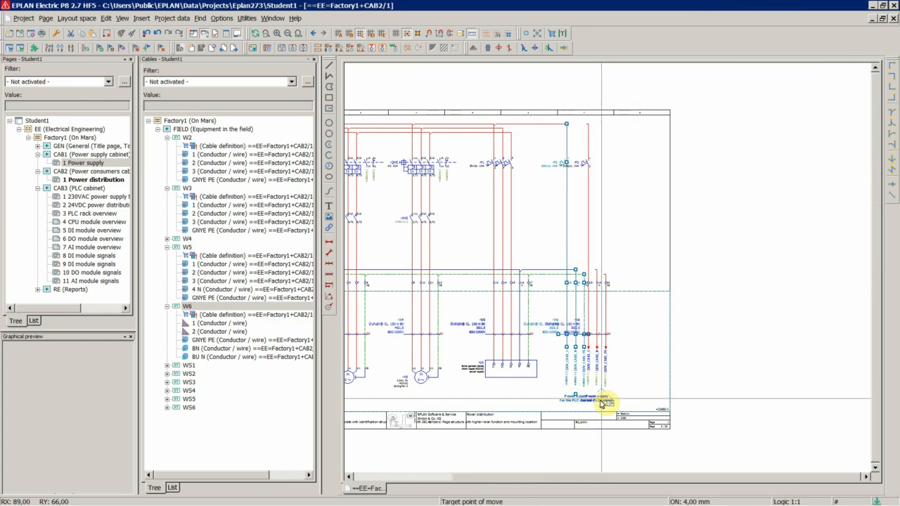
{"action": "left_click", "coordinate": [600, 401]}
Inspect the properties of cable W6's BN connection point and close the dialog.
{"action": "scroll", "coordinate": [628, 349], "scroll_direction": "up", "scroll_amount": 5}
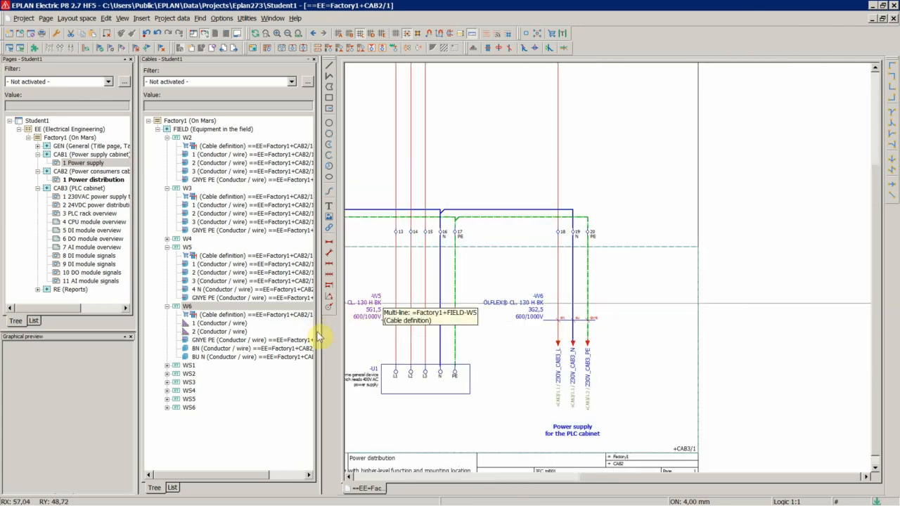
{"action": "scroll", "coordinate": [523, 265], "scroll_direction": "up", "scroll_amount": 8}
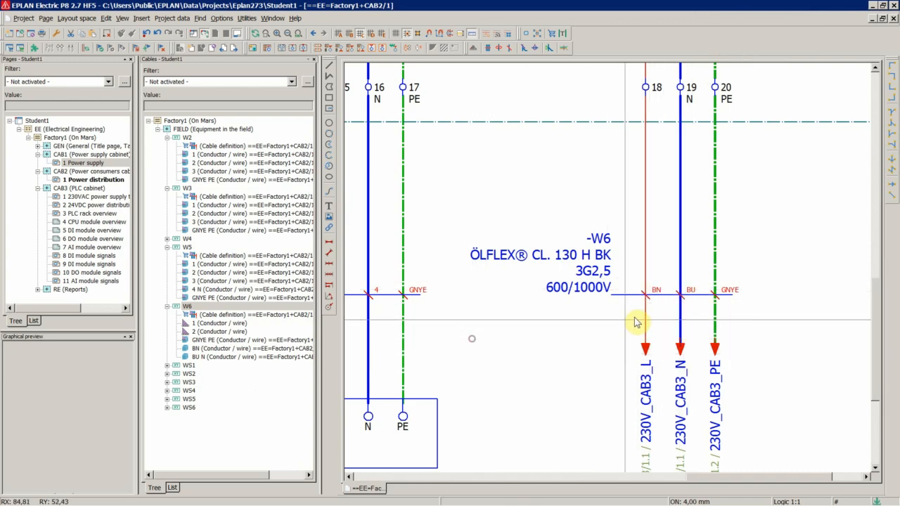
{"action": "scroll", "coordinate": [643, 281], "scroll_direction": "up", "scroll_amount": 2}
{"action": "double_click", "coordinate": [581, 275]}
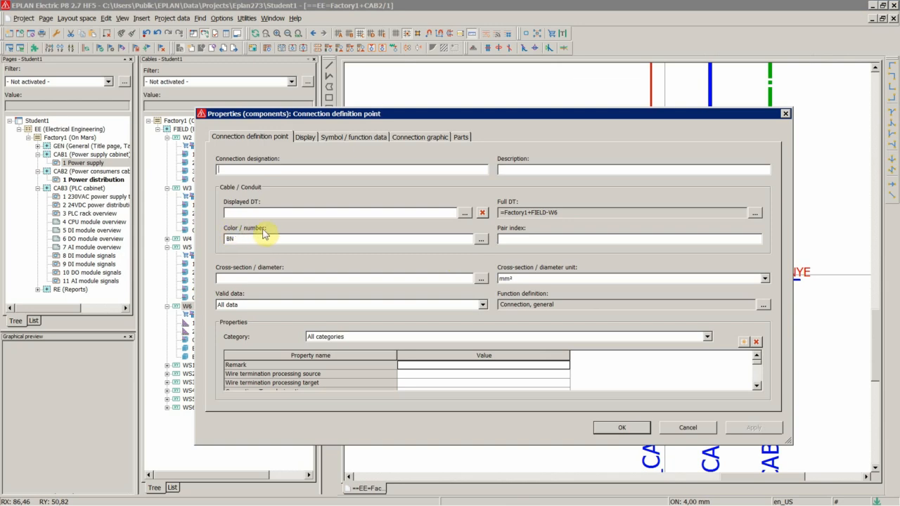
{"action": "left_click", "coordinate": [785, 113]}
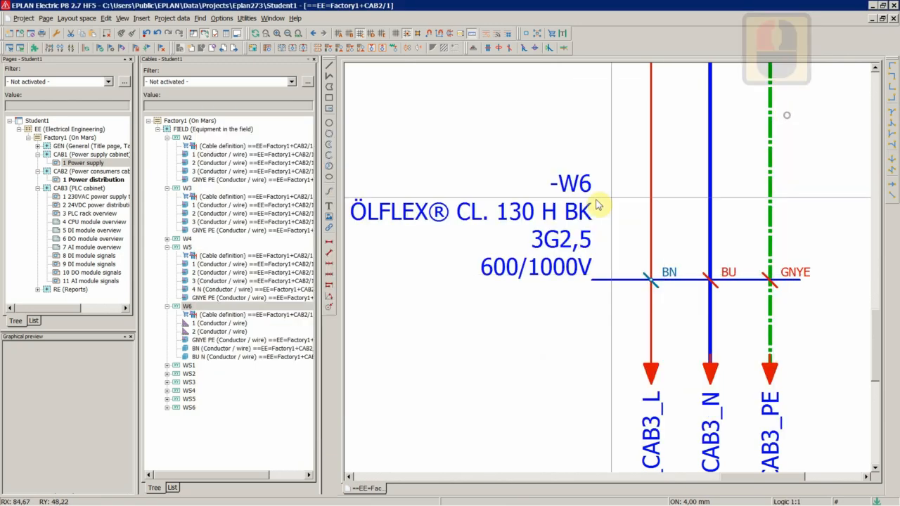
Assign W6's conductors 1 and 2 from the cables navigator to the BN and BU connection points.
{"action": "double_click", "coordinate": [579, 255]}
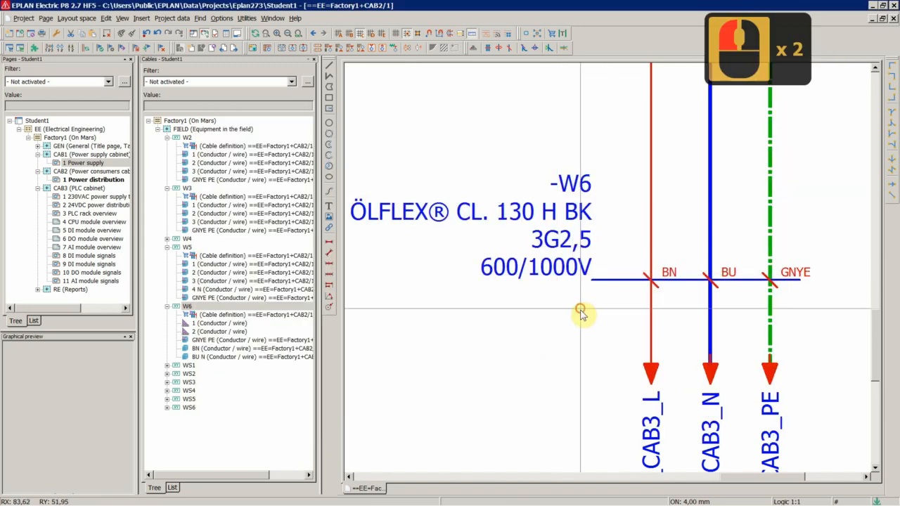
{"action": "double_click", "coordinate": [209, 324]}
{"action": "triple_click", "coordinate": [209, 325]}
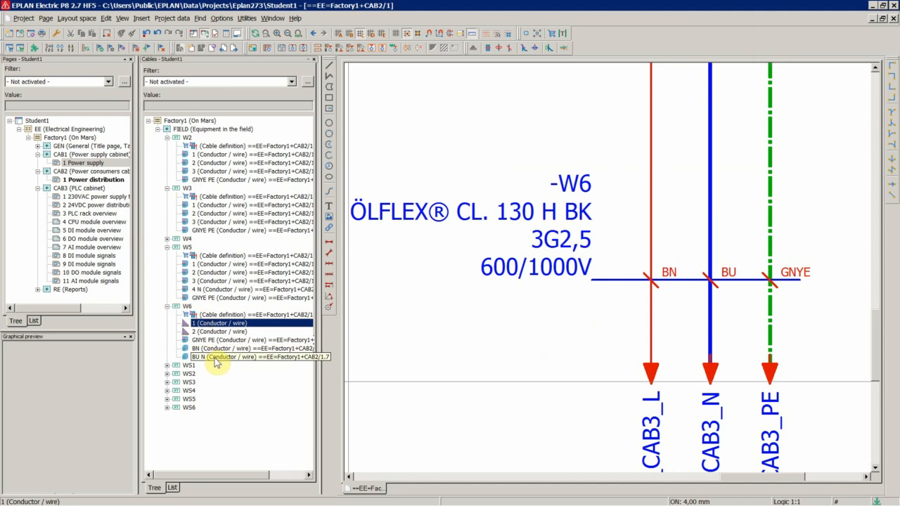
{"action": "left_click", "coordinate": [202, 331], "text": "ctrl"}
{"action": "right_click", "coordinate": [202, 331]}
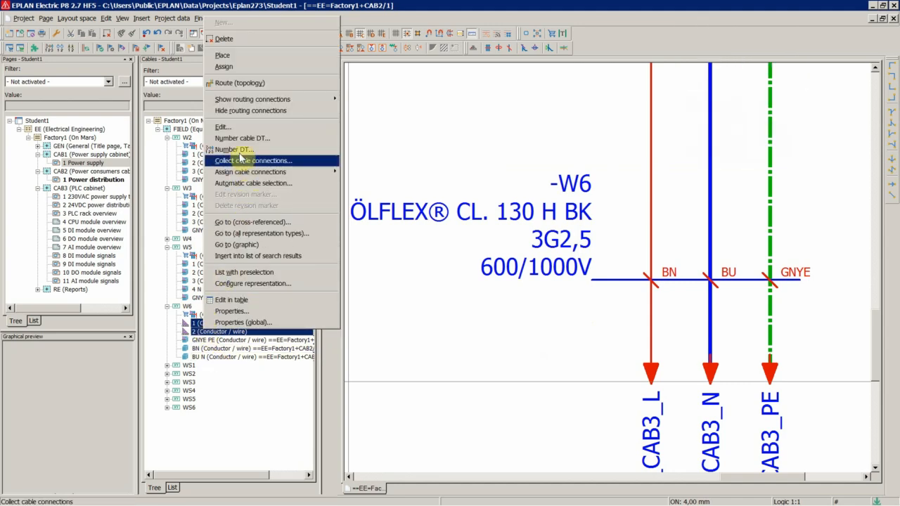
{"action": "left_click", "coordinate": [229, 56]}
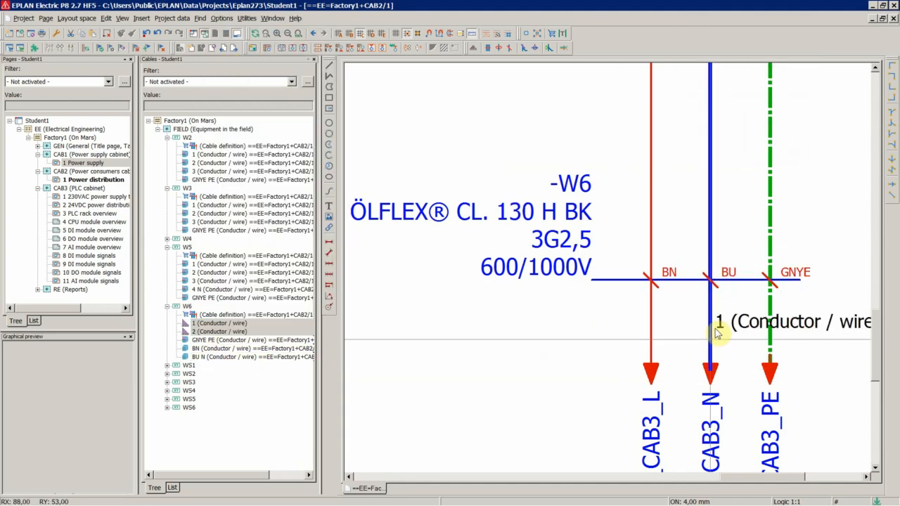
{"action": "scroll", "coordinate": [717, 333], "scroll_direction": "up", "scroll_amount": 2}
{"action": "left_click", "coordinate": [666, 253]}
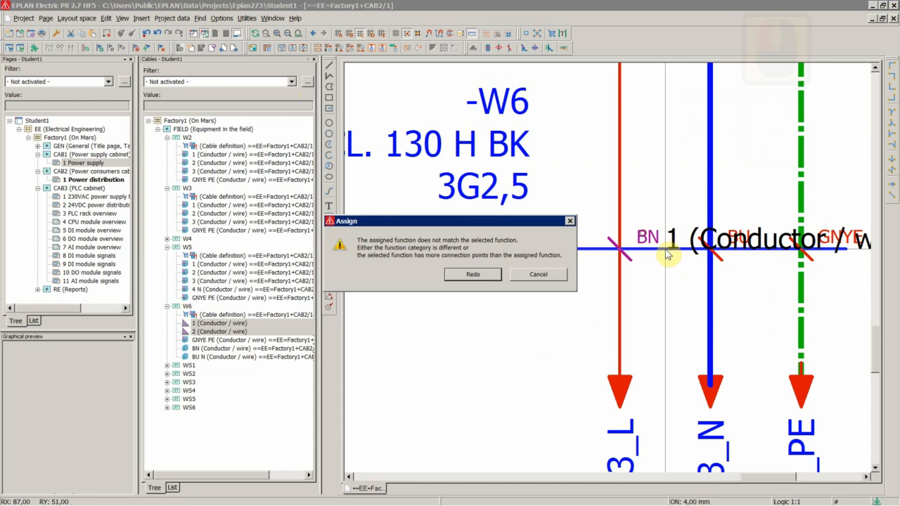
{"action": "left_click", "coordinate": [473, 274]}
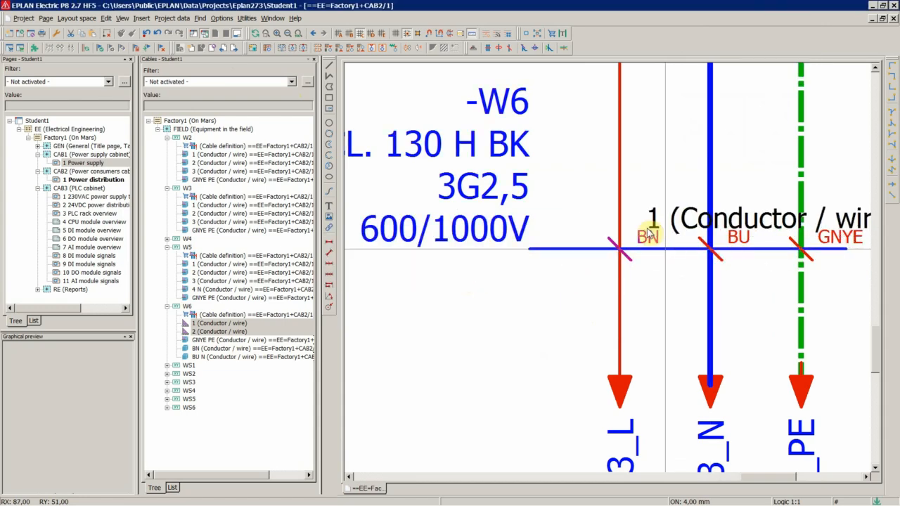
{"action": "left_click", "coordinate": [667, 254]}
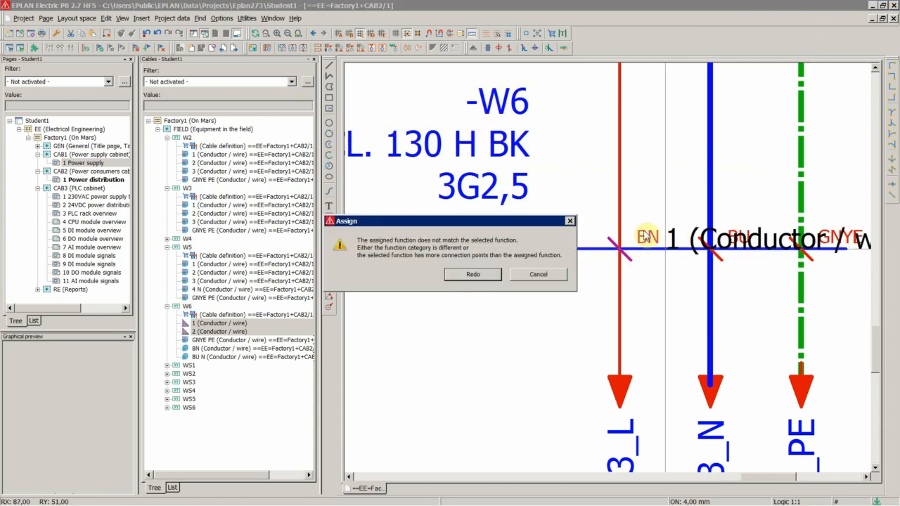
{"action": "left_click", "coordinate": [480, 275]}
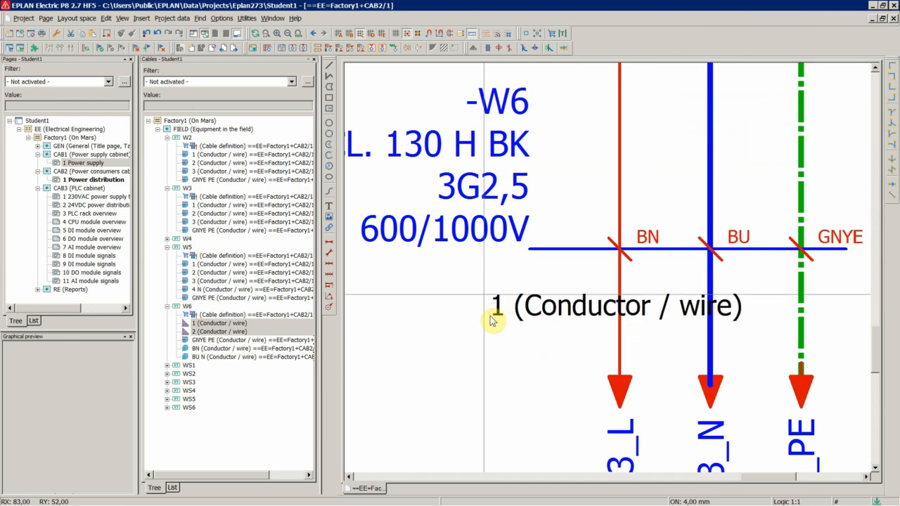
{"action": "left_click", "coordinate": [626, 243]}
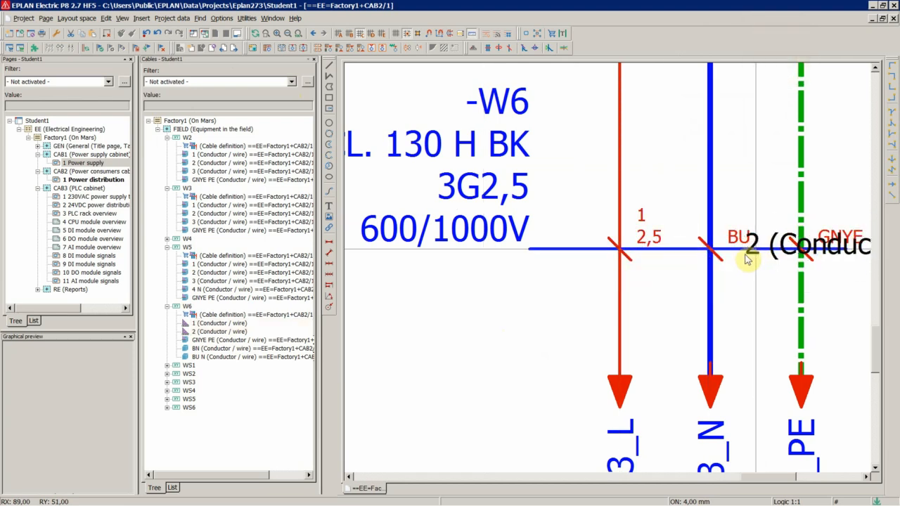
{"action": "left_click", "coordinate": [722, 261]}
{"action": "scroll", "coordinate": [717, 274], "scroll_direction": "down", "scroll_amount": 4}
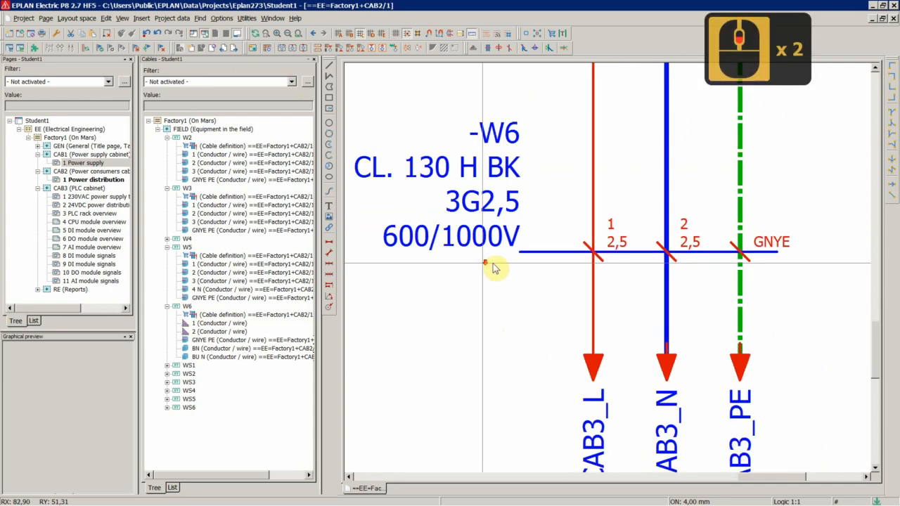
Remove the 2,5 cross-section from W6's conductors 1 and 2 in their connection point properties.
{"action": "left_click", "coordinate": [220, 343]}
{"action": "scroll", "coordinate": [551, 246], "scroll_direction": "up", "scroll_amount": 3}
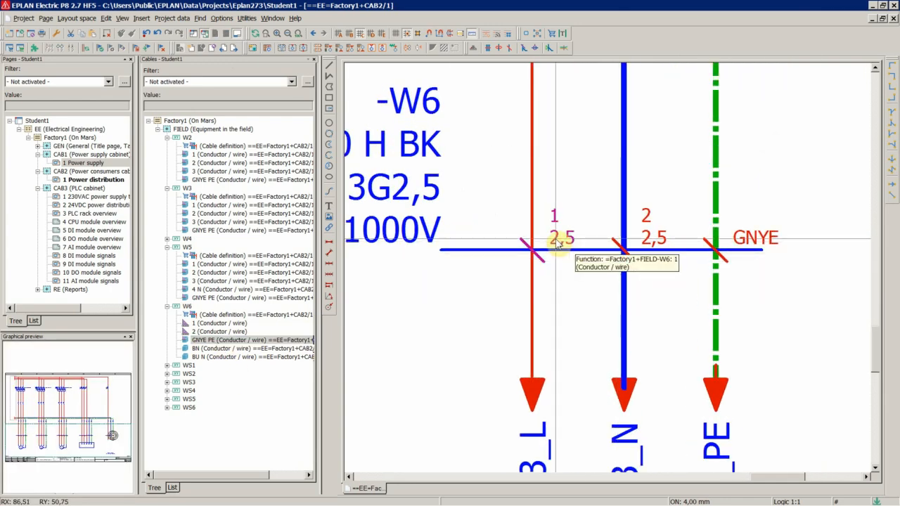
{"action": "double_click", "coordinate": [555, 239]}
{"action": "double_click", "coordinate": [237, 281]}
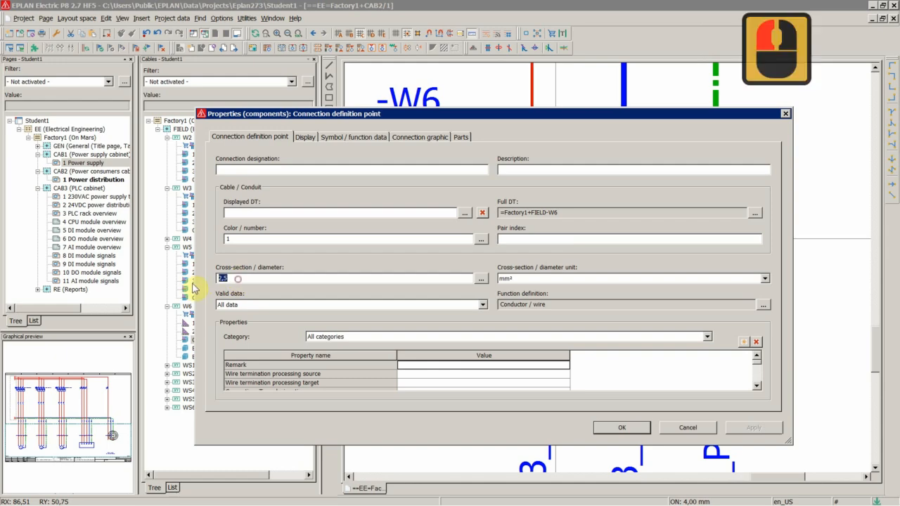
{"action": "key", "text": "Return"}
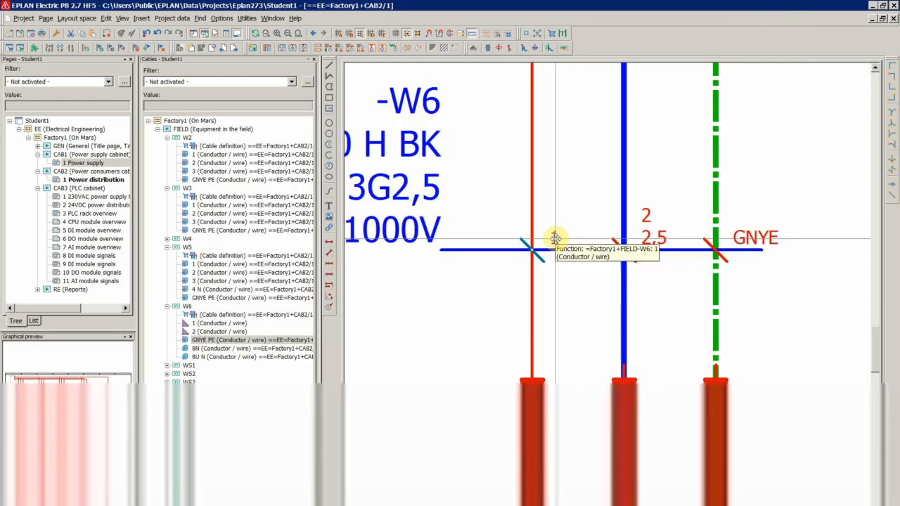
{"action": "left_click", "coordinate": [88, 52]}
{"action": "double_click", "coordinate": [645, 230]}
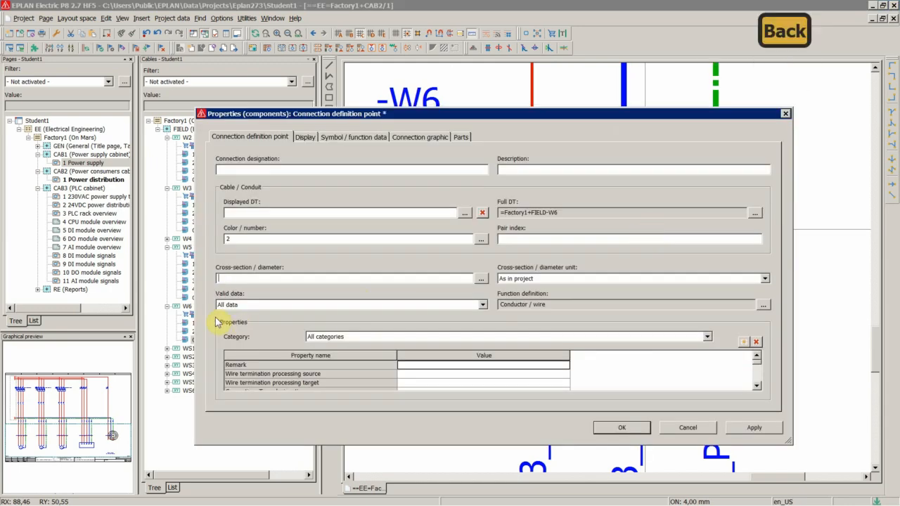
{"action": "key", "text": "Return"}
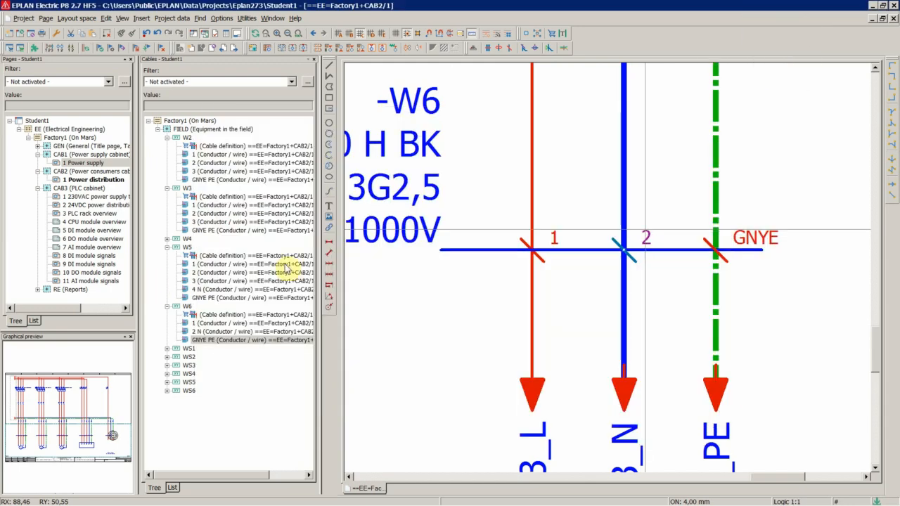
Expand cable WS1 in the navigator and go to the graphic of its first conductor.
{"action": "left_click", "coordinate": [568, 170]}
{"action": "double_click", "coordinate": [192, 352]}
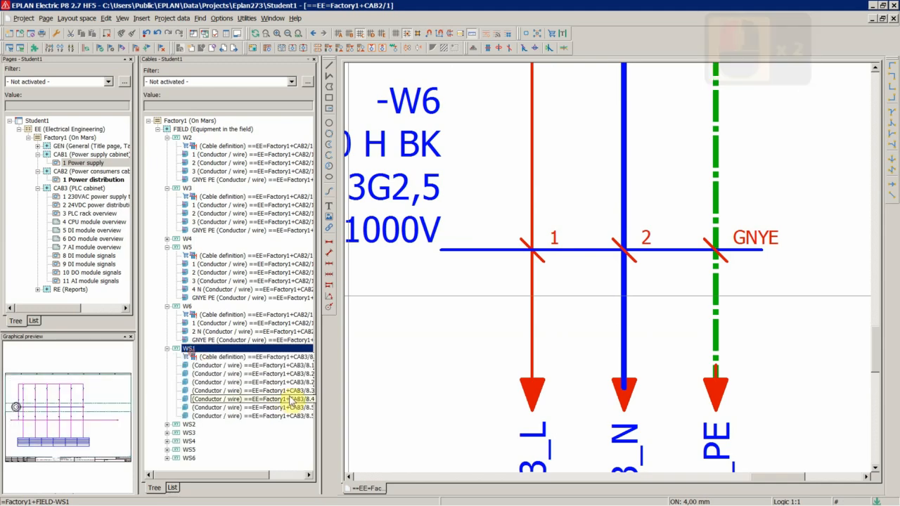
{"action": "scroll", "coordinate": [264, 372], "scroll_direction": "down", "scroll_amount": 8}
{"action": "scroll", "coordinate": [260, 373], "scroll_direction": "up", "scroll_amount": 6}
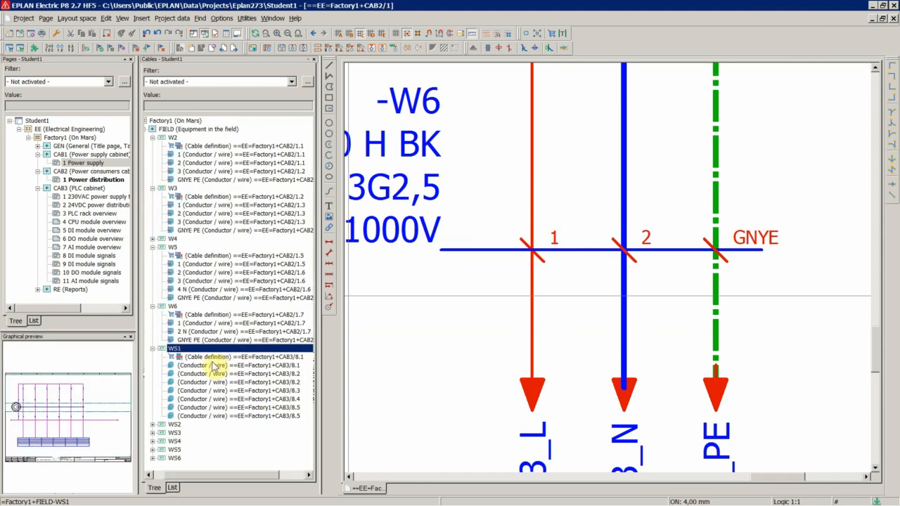
{"action": "right_click", "coordinate": [213, 366]}
{"action": "left_click", "coordinate": [239, 284]}
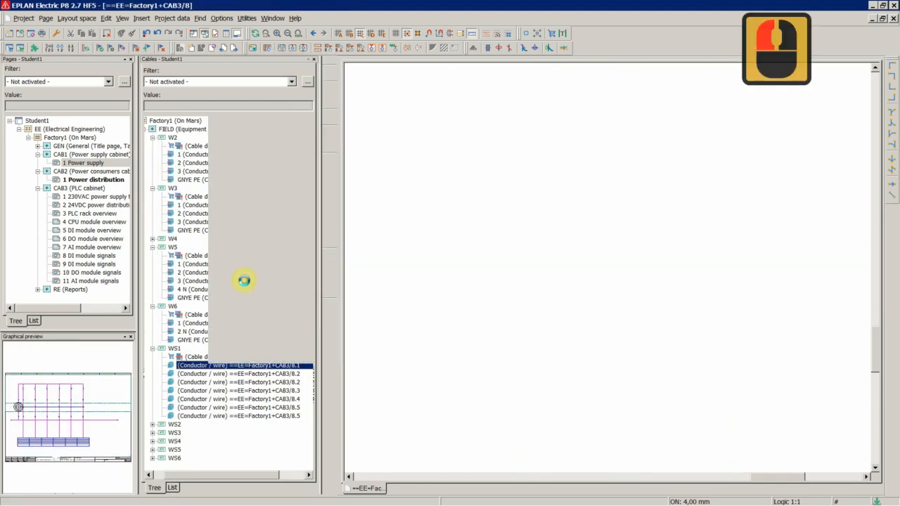
Assign catalogue part LAPP.1119857 (ÖLFLEX® CLASSIC 110 7X1) to cable WS1, overwriting its properties.
{"action": "scroll", "coordinate": [612, 235], "scroll_direction": "down", "scroll_amount": 20}
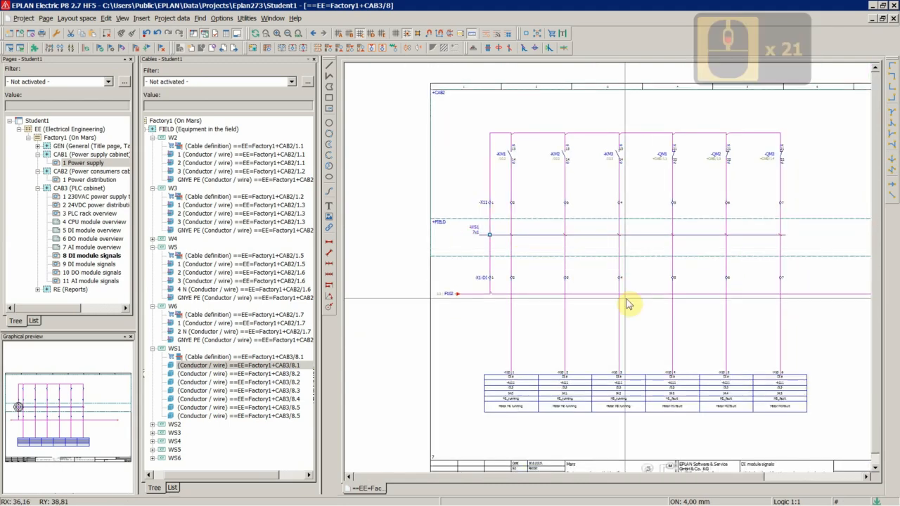
{"action": "scroll", "coordinate": [591, 257], "scroll_direction": "up", "scroll_amount": 7}
{"action": "double_click", "coordinate": [383, 204]}
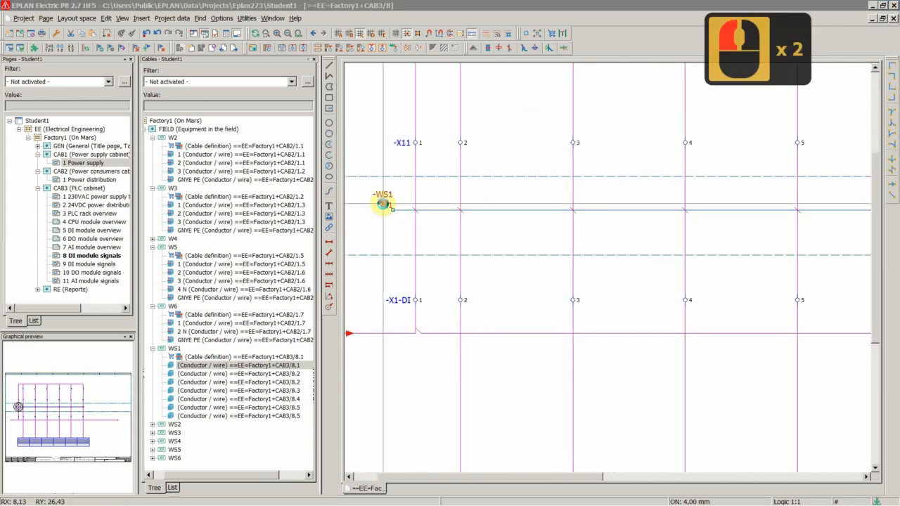
{"action": "left_click", "coordinate": [337, 138]}
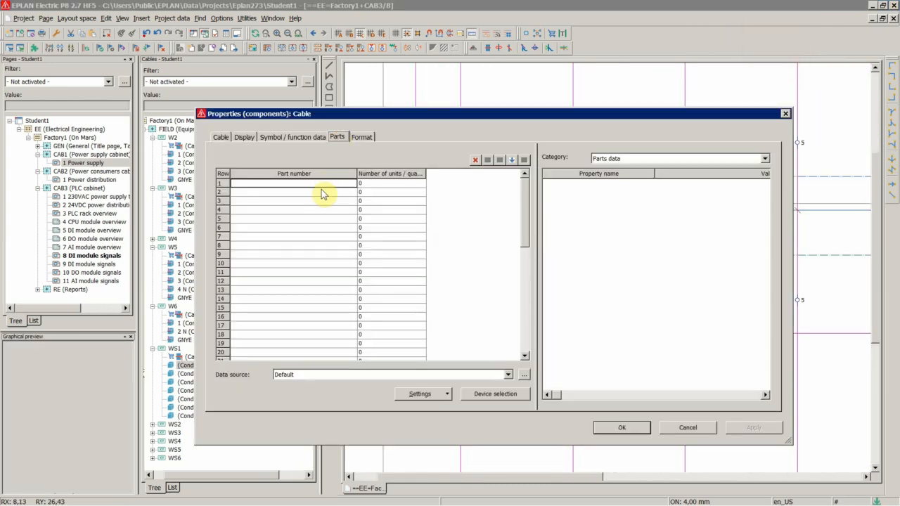
{"action": "double_click", "coordinate": [350, 186]}
{"action": "left_click", "coordinate": [351, 187]}
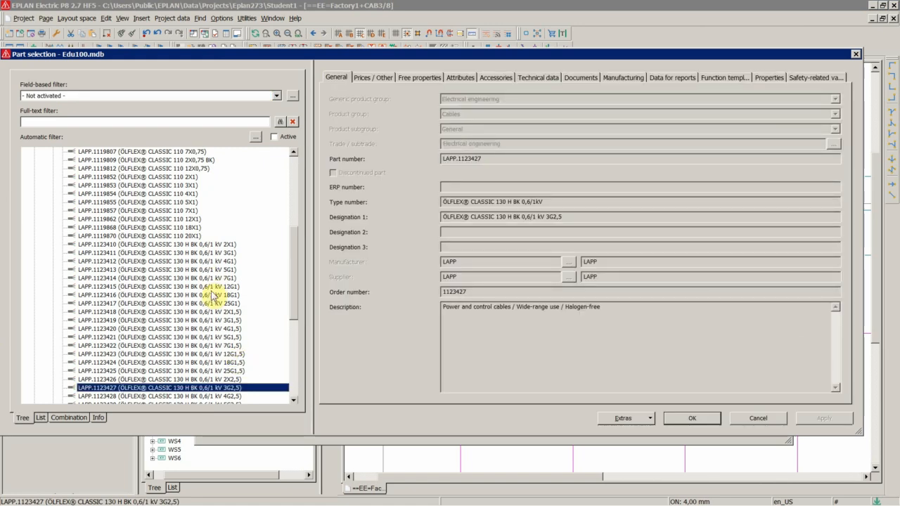
{"action": "left_click", "coordinate": [198, 212]}
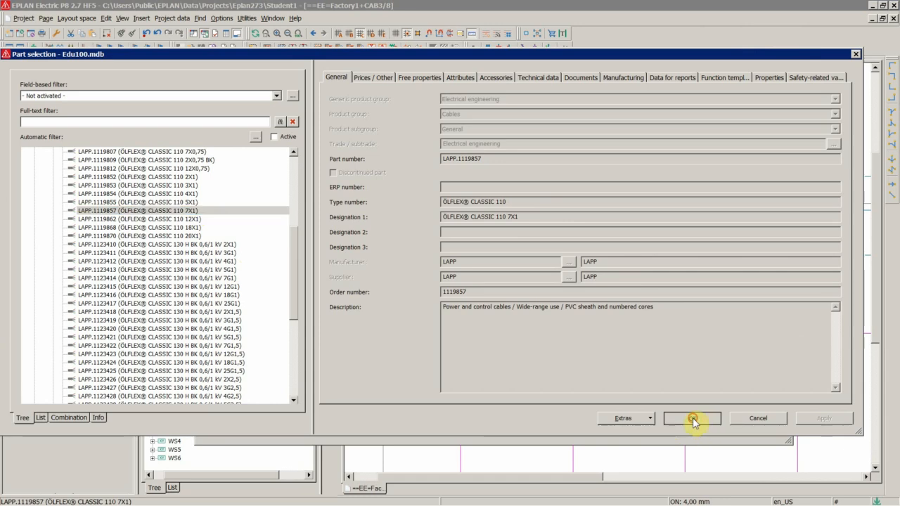
{"action": "left_click", "coordinate": [692, 419]}
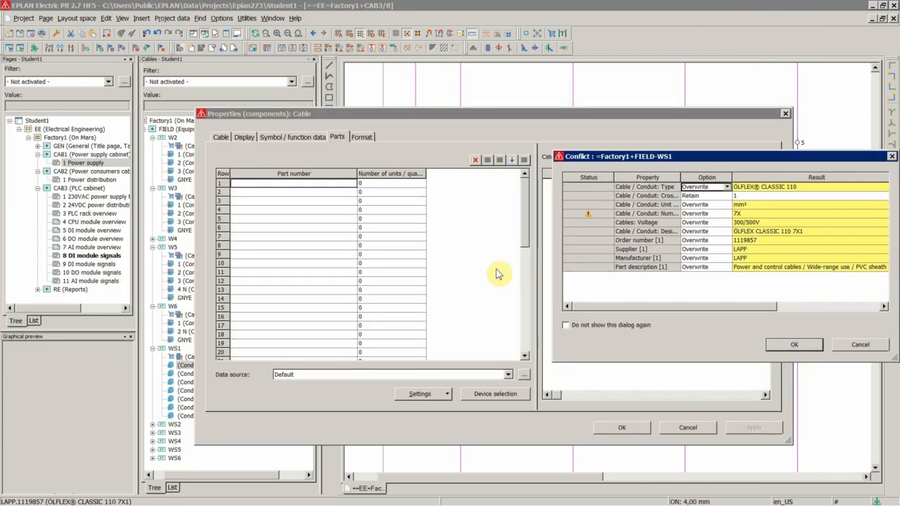
{"action": "left_click", "coordinate": [794, 346]}
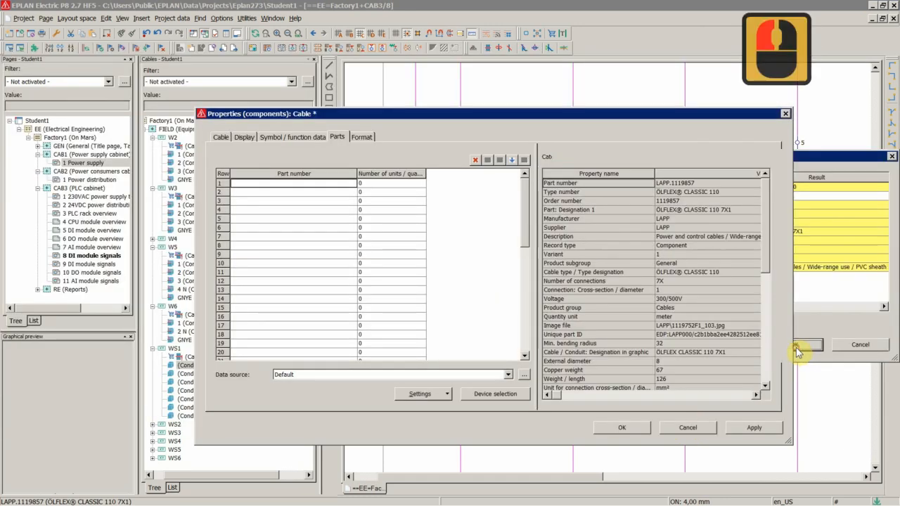
{"action": "left_click", "coordinate": [621, 428]}
Shorten cable WS1's type name to ÖLFLEX® CL. 110.
{"action": "scroll", "coordinate": [512, 316], "scroll_direction": "up", "scroll_amount": 5}
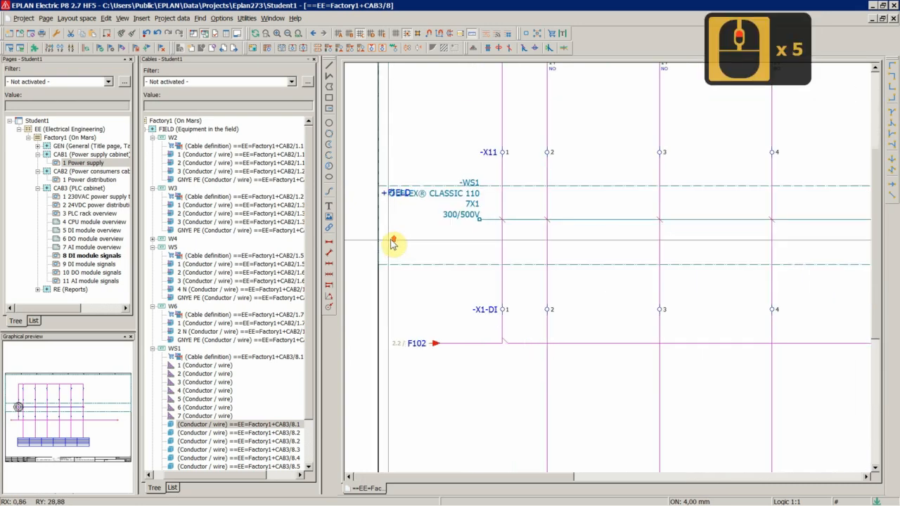
{"action": "scroll", "coordinate": [393, 243], "scroll_direction": "up", "scroll_amount": 2}
{"action": "double_click", "coordinate": [473, 216]}
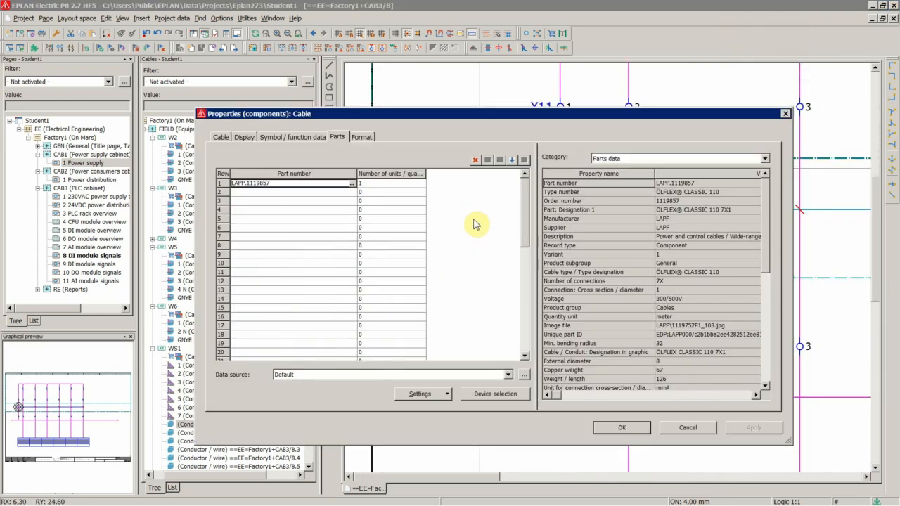
{"action": "left_click", "coordinate": [221, 136]}
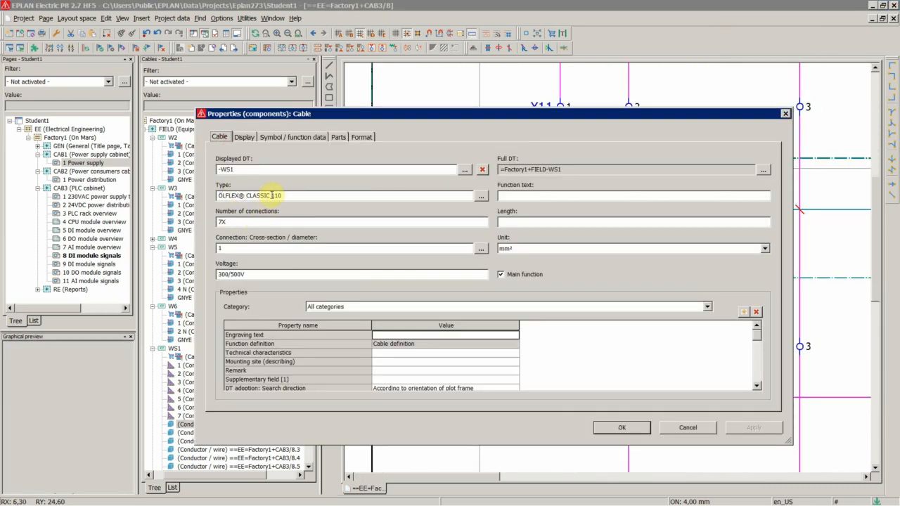
{"action": "left_click_drag", "start_coordinate": [254, 197], "coordinate": [252, 197]}
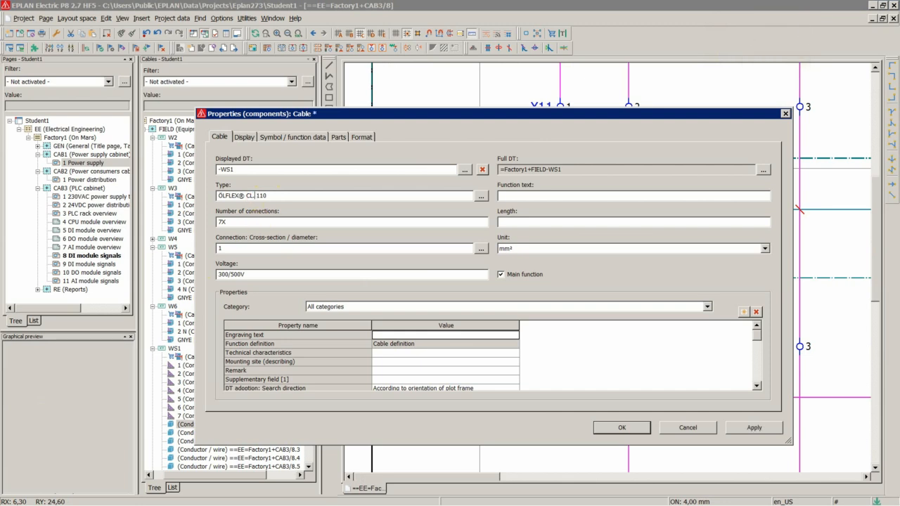
{"action": "key", "text": "Return"}
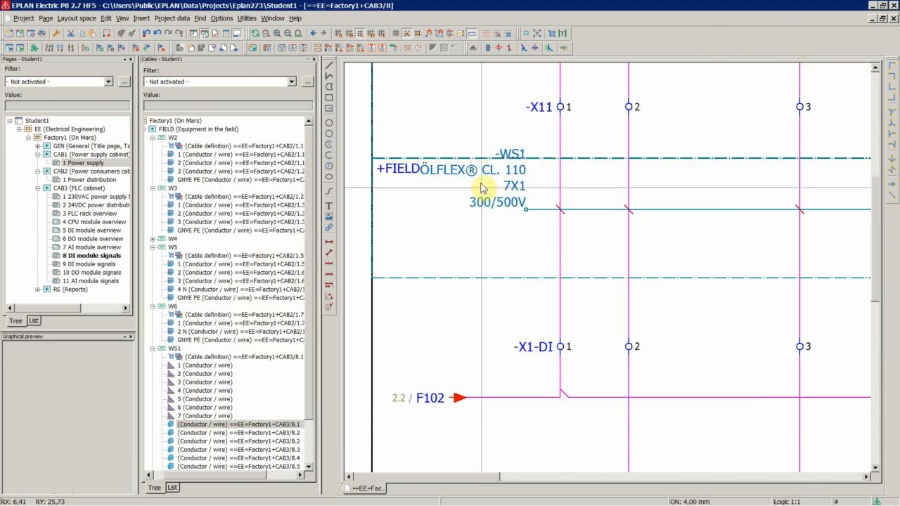
Set the font size of WS1's displayed cable type text to 1,80 mm and apply it.
{"action": "double_click", "coordinate": [474, 173]}
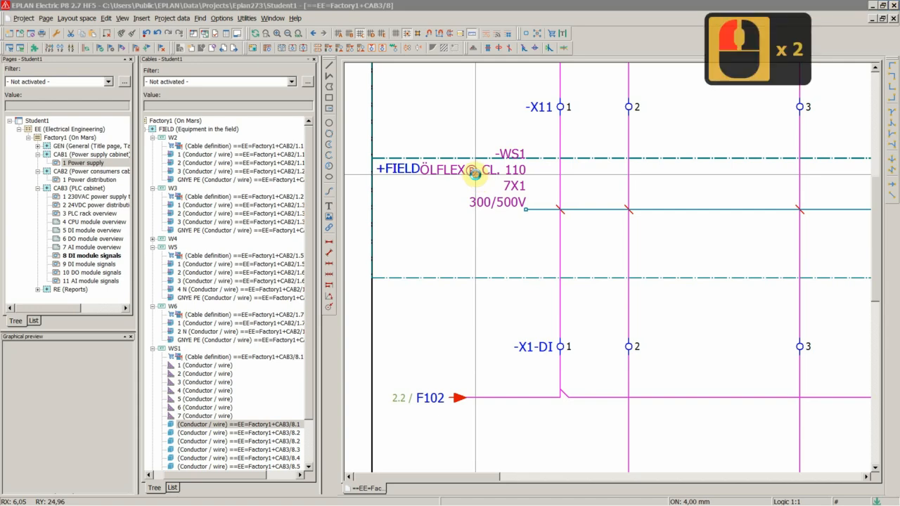
{"action": "left_click", "coordinate": [244, 137]}
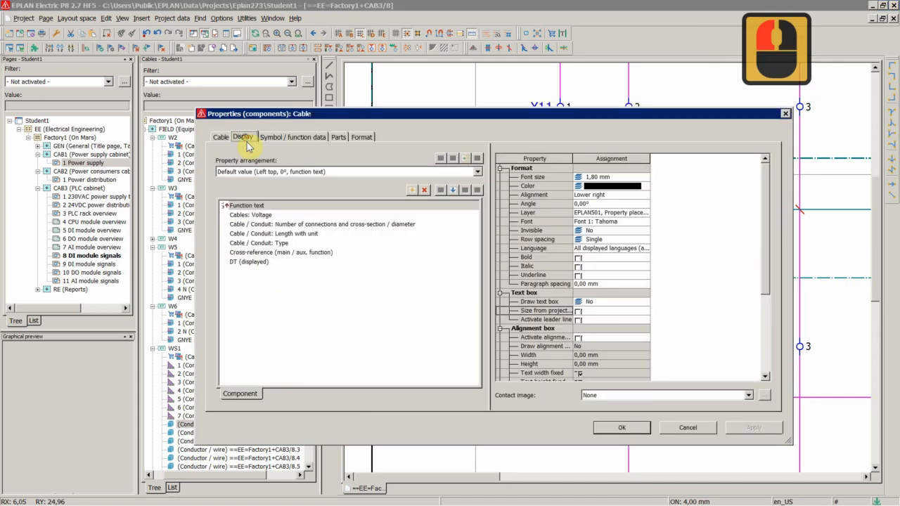
{"action": "left_click", "coordinate": [284, 244]}
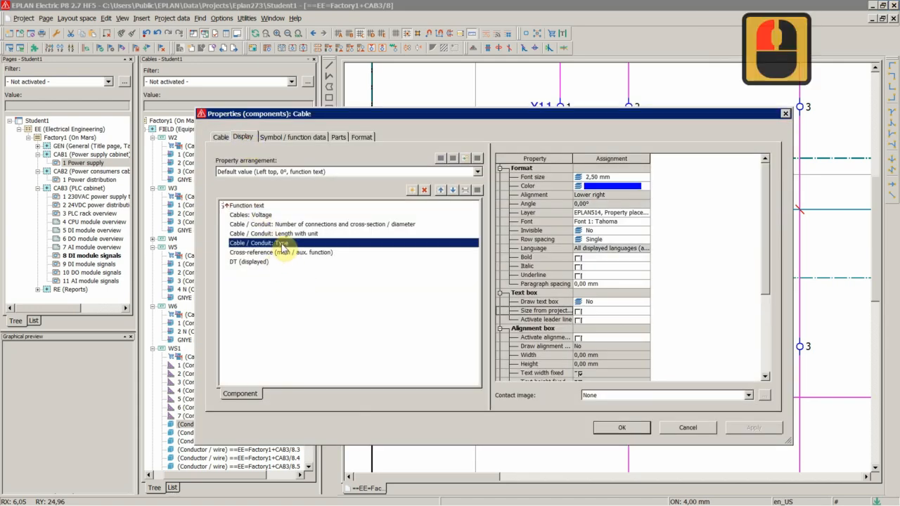
{"action": "left_click", "coordinate": [606, 180]}
{"action": "left_click", "coordinate": [605, 181]}
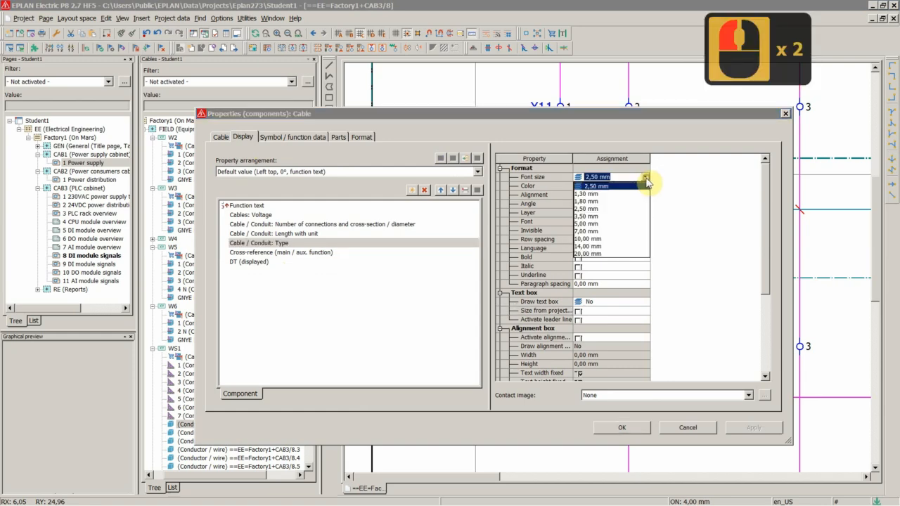
{"action": "left_click", "coordinate": [579, 201]}
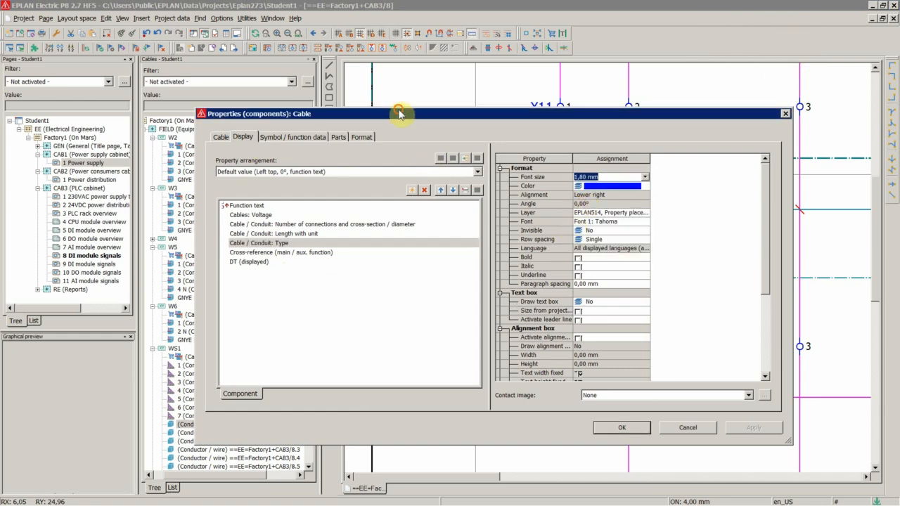
{"action": "left_click_drag", "start_coordinate": [398, 114], "coordinate": [608, 114]}
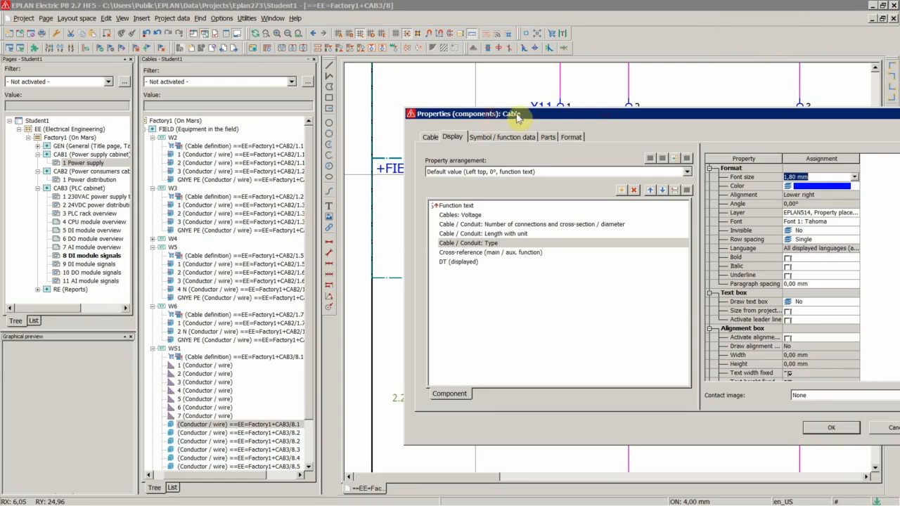
{"action": "left_click_drag", "start_coordinate": [517, 117], "coordinate": [259, 240]}
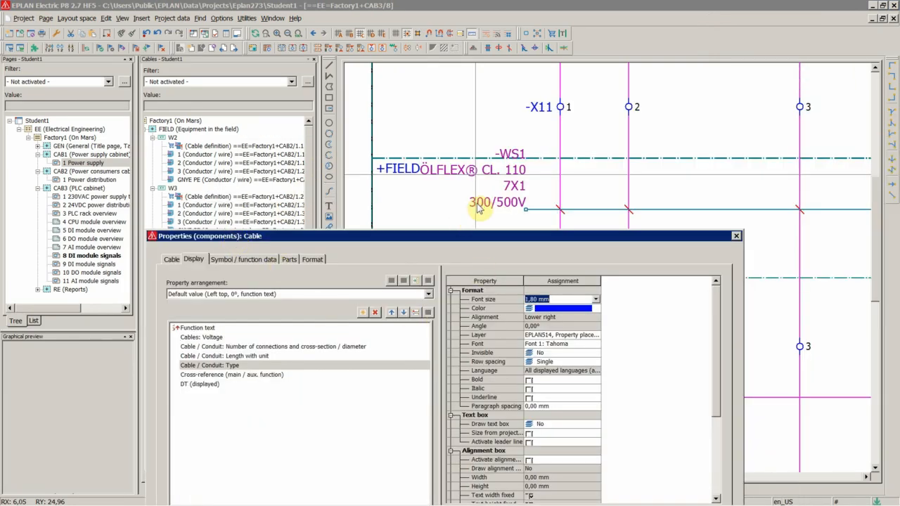
{"action": "left_click_drag", "start_coordinate": [490, 242], "coordinate": [86, 80]}
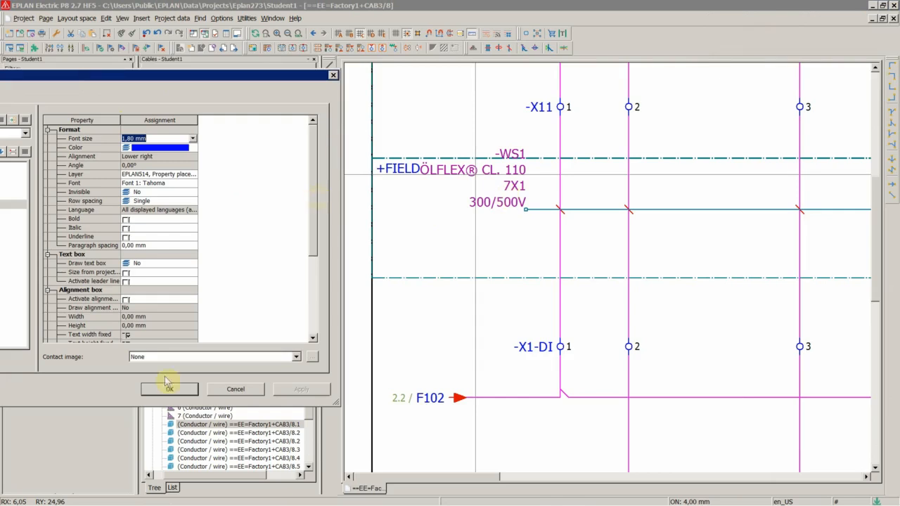
{"action": "left_click", "coordinate": [134, 165]}
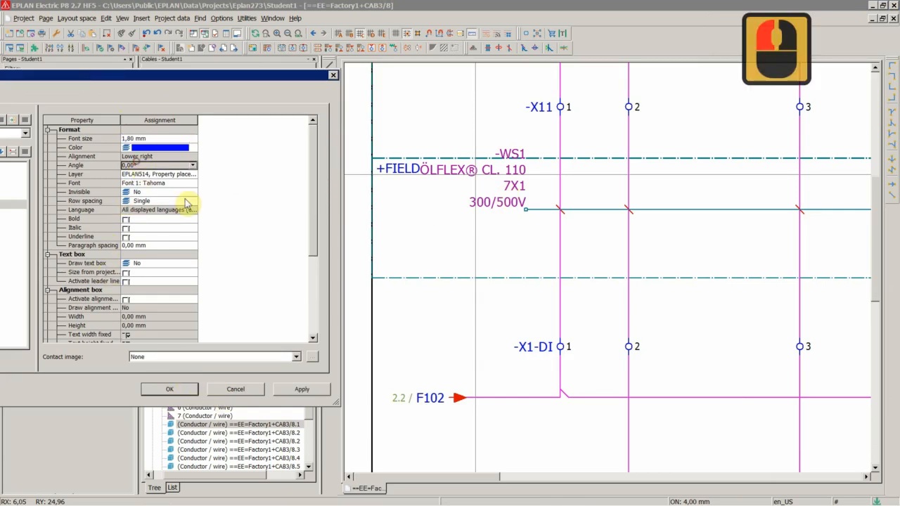
{"action": "left_click", "coordinate": [293, 390]}
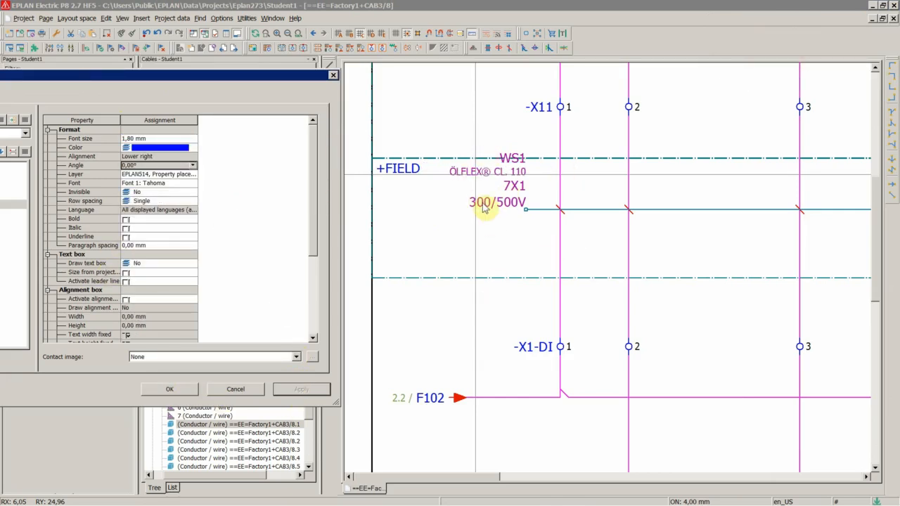
Set the font size of WS1's displayed voltage text to 1,80 mm and confirm.
{"action": "left_click_drag", "start_coordinate": [141, 81], "coordinate": [598, 95]}
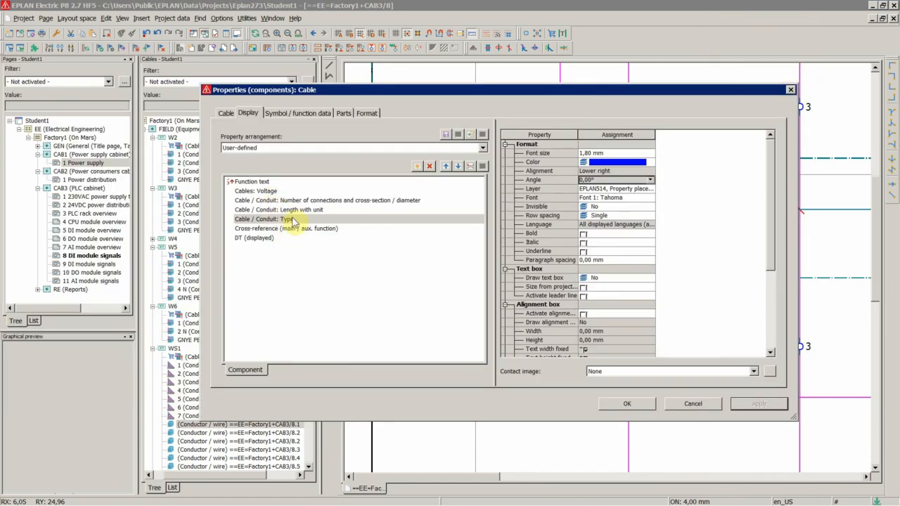
{"action": "left_click", "coordinate": [264, 191]}
{"action": "left_click", "coordinate": [598, 152]}
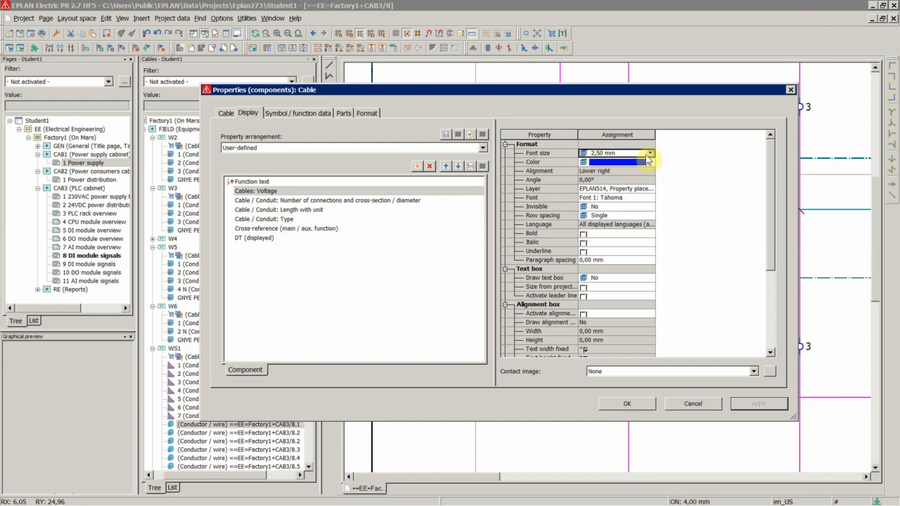
{"action": "left_click", "coordinate": [648, 155]}
{"action": "left_click", "coordinate": [604, 174]}
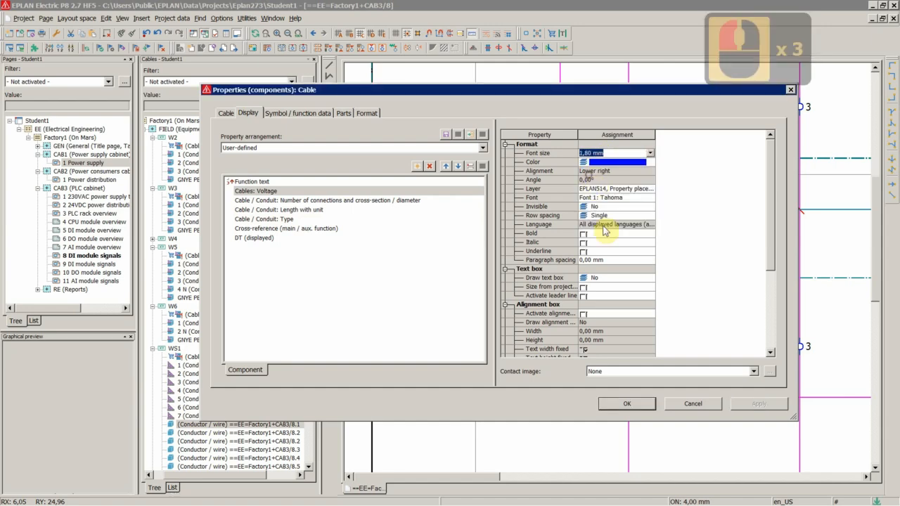
{"action": "left_click", "coordinate": [624, 400]}
{"action": "left_click", "coordinate": [482, 238]}
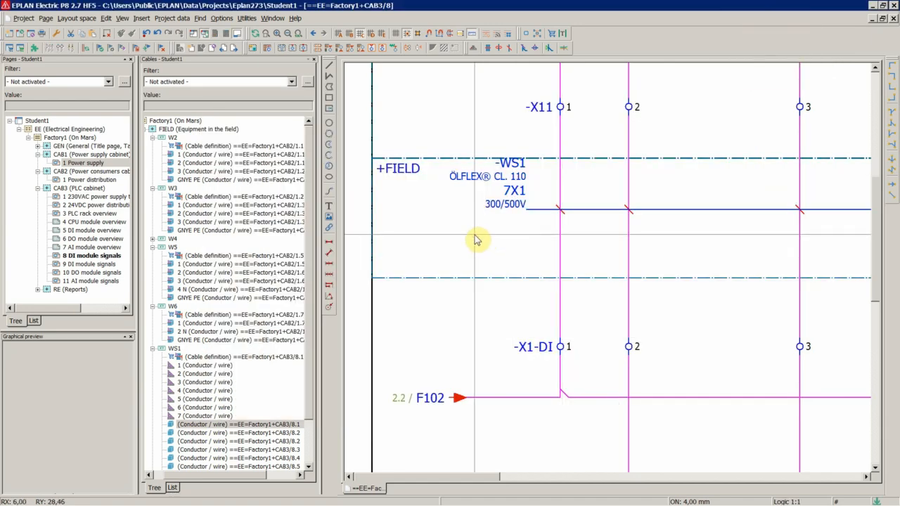
Assign WS1's conductors 1 to 7, placing conductors 1 and 2 on the cable's first two connection points.
{"action": "scroll", "coordinate": [373, 234], "scroll_direction": "up", "scroll_amount": 4}
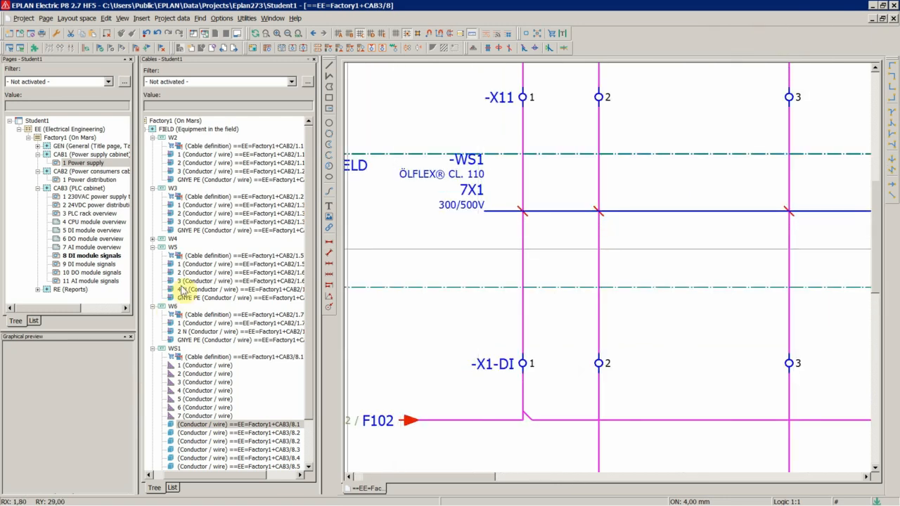
{"action": "left_click", "coordinate": [188, 367]}
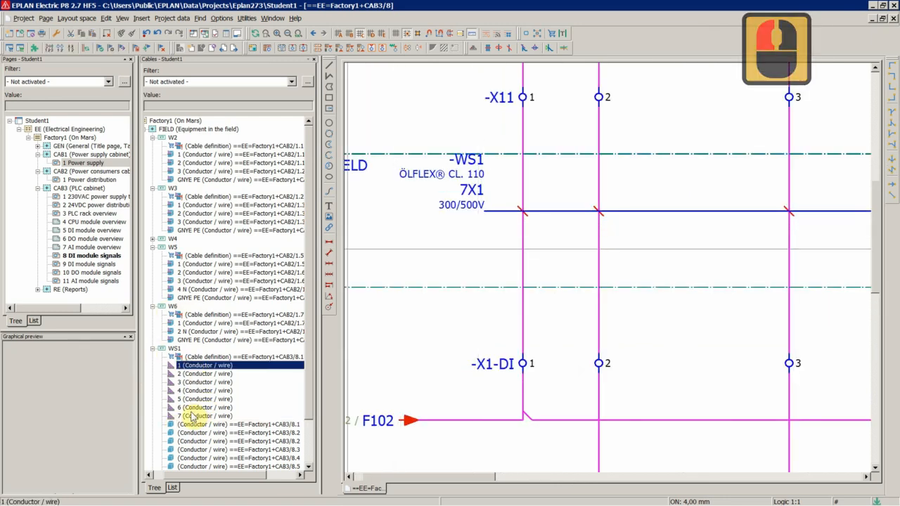
{"action": "left_click", "coordinate": [191, 415], "text": "shift"}
{"action": "right_click", "coordinate": [191, 414]}
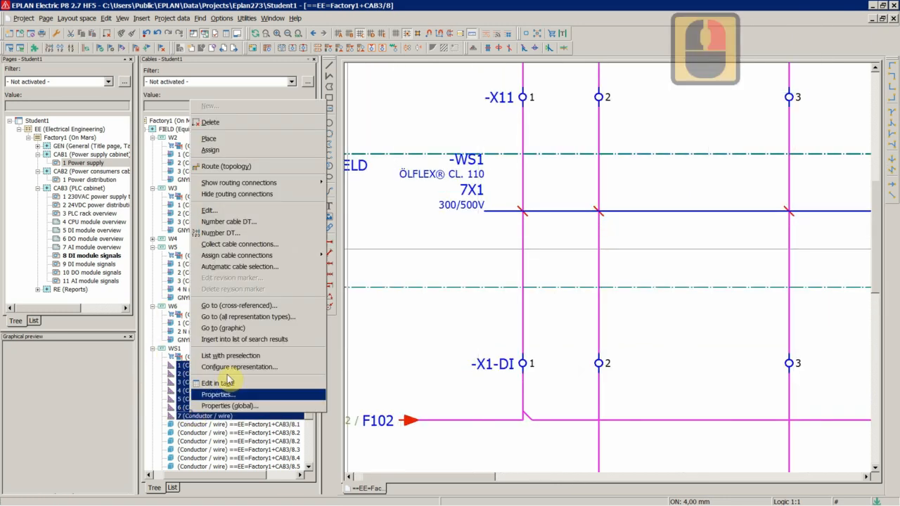
{"action": "left_click", "coordinate": [210, 150]}
{"action": "scroll", "coordinate": [457, 239], "scroll_direction": "up", "scroll_amount": 12}
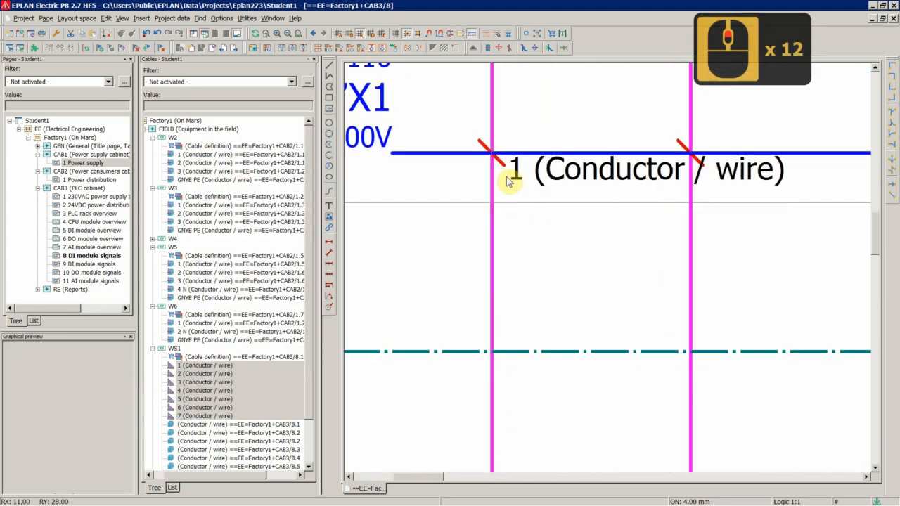
{"action": "left_click", "coordinate": [501, 163]}
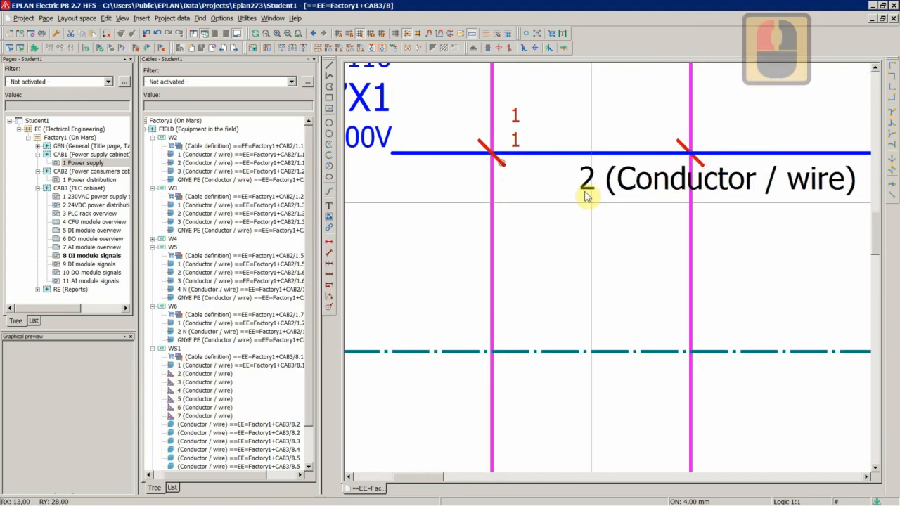
{"action": "left_click", "coordinate": [701, 168]}
Assign WS1's conductors 3 to 7 to the cable's remaining connection points, one per terminal.
{"action": "scroll", "coordinate": [596, 227], "scroll_direction": "down", "scroll_amount": 10}
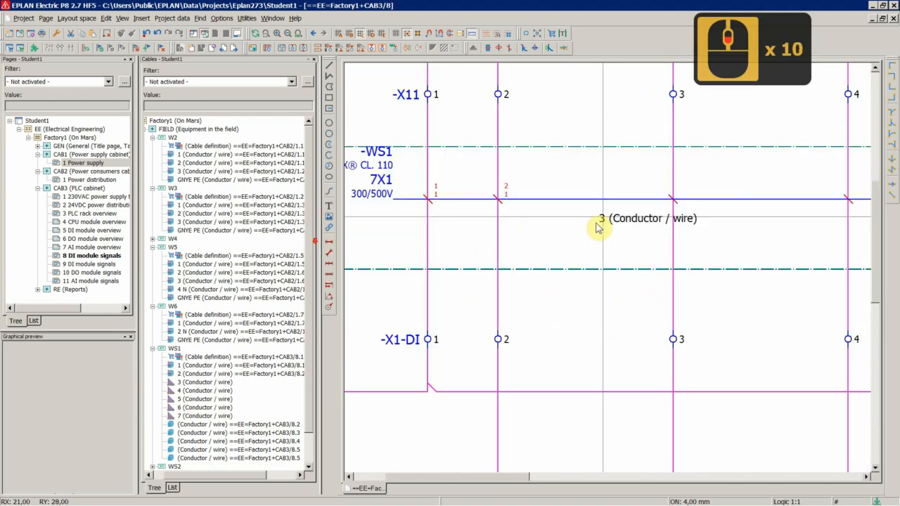
{"action": "scroll", "coordinate": [687, 225], "scroll_direction": "up", "scroll_amount": 6}
{"action": "scroll", "coordinate": [685, 197], "scroll_direction": "down", "scroll_amount": 6}
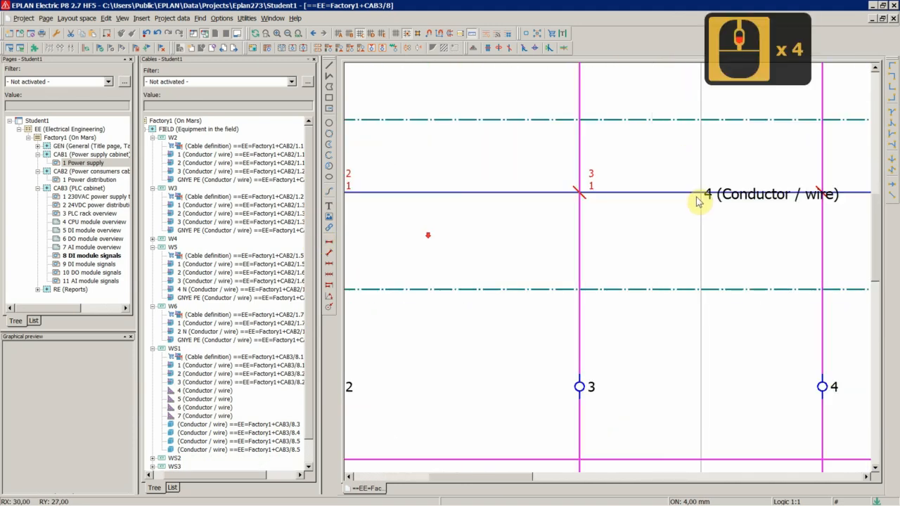
{"action": "scroll", "coordinate": [680, 190], "scroll_direction": "up", "scroll_amount": 9}
{"action": "left_click", "coordinate": [653, 165]}
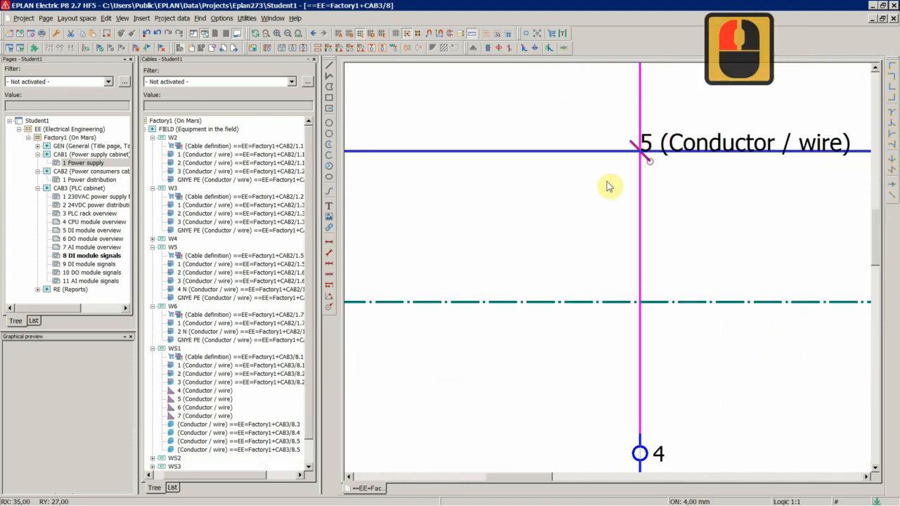
{"action": "scroll", "coordinate": [412, 247], "scroll_direction": "down", "scroll_amount": 6}
{"action": "scroll", "coordinate": [689, 237], "scroll_direction": "up", "scroll_amount": 8}
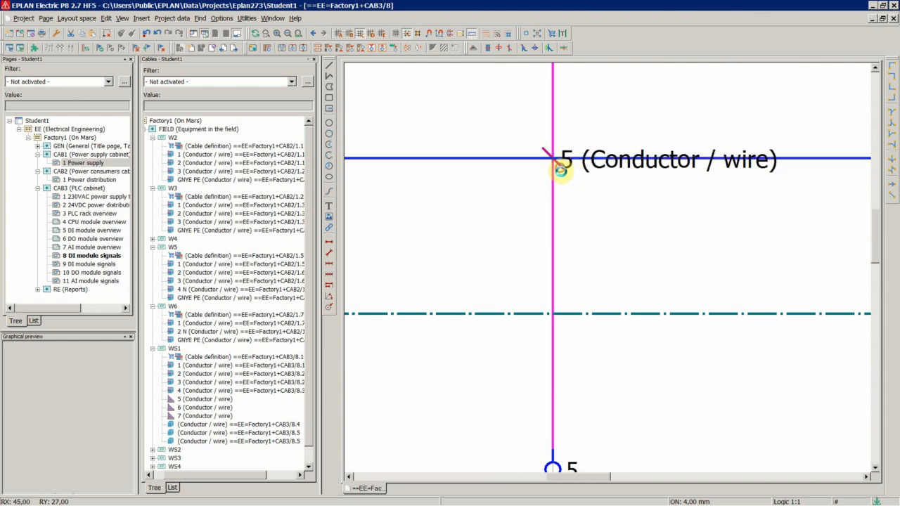
{"action": "left_click", "coordinate": [561, 172]}
{"action": "scroll", "coordinate": [699, 207], "scroll_direction": "down", "scroll_amount": 5}
{"action": "scroll", "coordinate": [697, 194], "scroll_direction": "up", "scroll_amount": 6}
{"action": "left_click", "coordinate": [666, 203]}
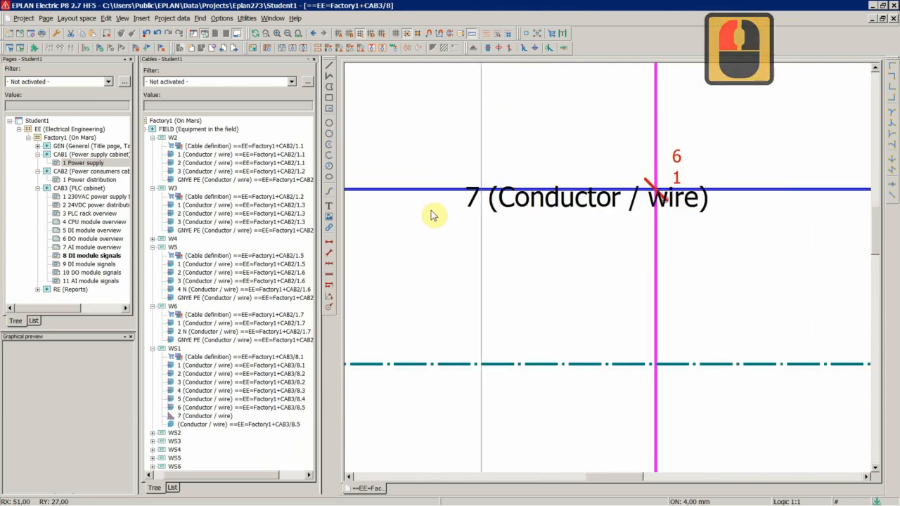
{"action": "scroll", "coordinate": [753, 237], "scroll_direction": "down", "scroll_amount": 9}
{"action": "scroll", "coordinate": [663, 215], "scroll_direction": "up", "scroll_amount": 8}
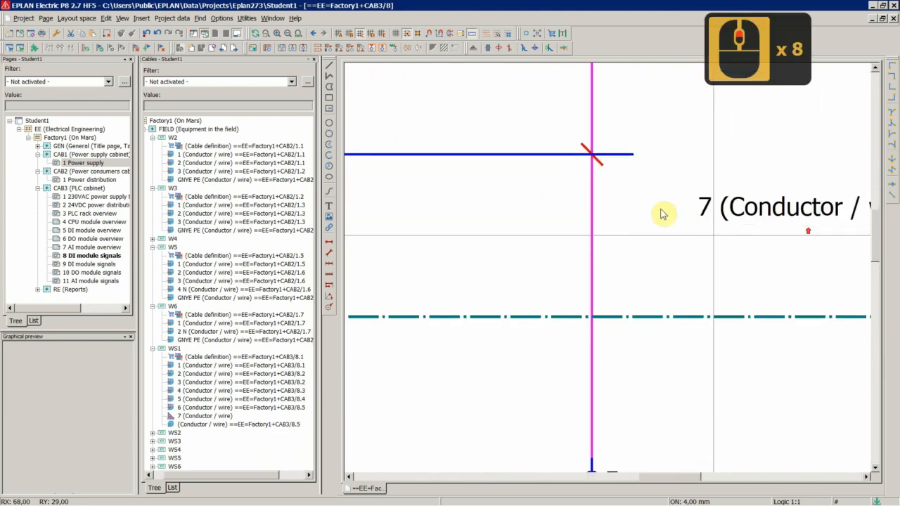
{"action": "left_click", "coordinate": [594, 161]}
{"action": "scroll", "coordinate": [696, 218], "scroll_direction": "down", "scroll_amount": 14}
{"action": "scroll", "coordinate": [412, 247], "scroll_direction": "down", "scroll_amount": 9}
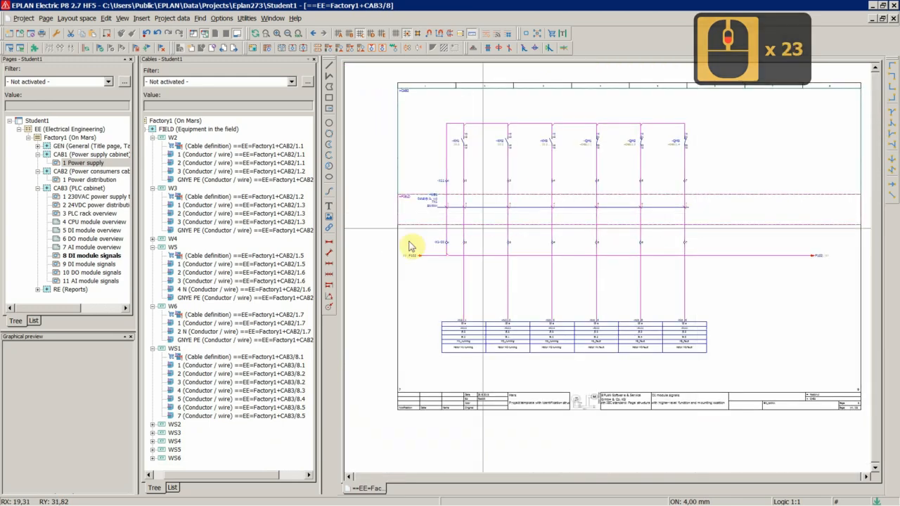
{"action": "scroll", "coordinate": [572, 225], "scroll_direction": "up", "scroll_amount": 12}
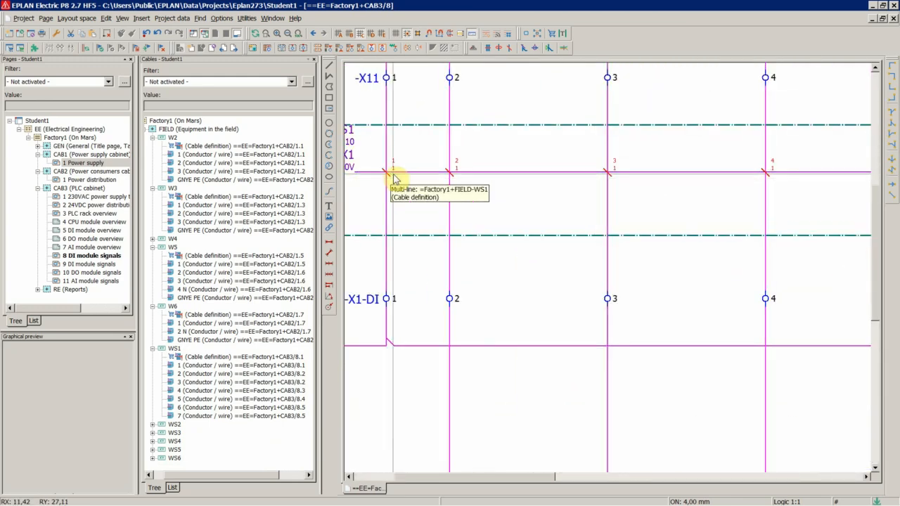
{"action": "scroll", "coordinate": [397, 175], "scroll_direction": "up", "scroll_amount": 10}
{"action": "scroll", "coordinate": [439, 186], "scroll_direction": "down", "scroll_amount": 20}
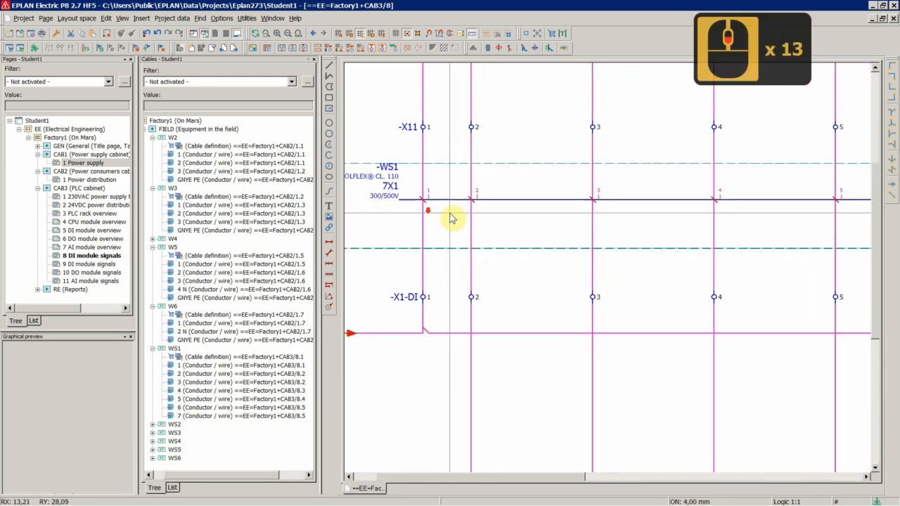
{"action": "scroll", "coordinate": [386, 226], "scroll_direction": "up", "scroll_amount": 3}
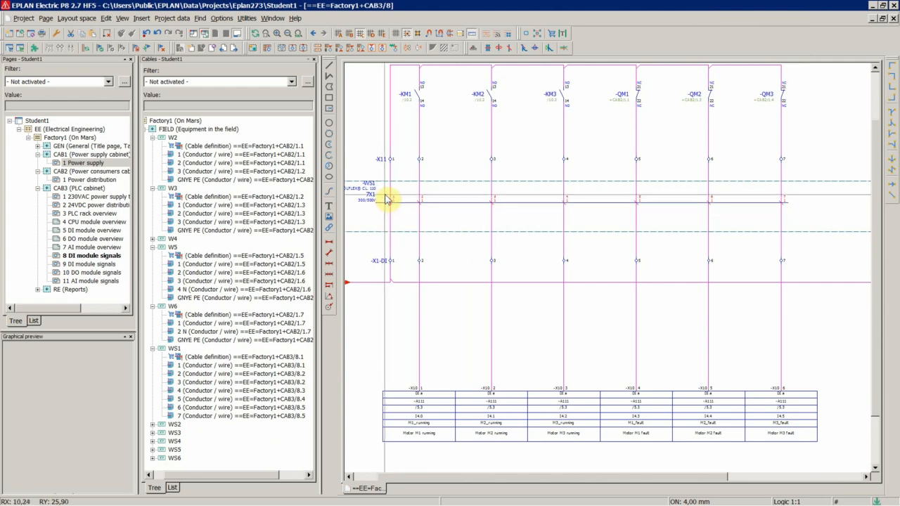
Make the cross-section / diameter text invisible on all of WS1's connection definition points.
{"action": "left_click_drag", "start_coordinate": [385, 195], "coordinate": [812, 220]}
{"action": "right_click", "coordinate": [748, 170]}
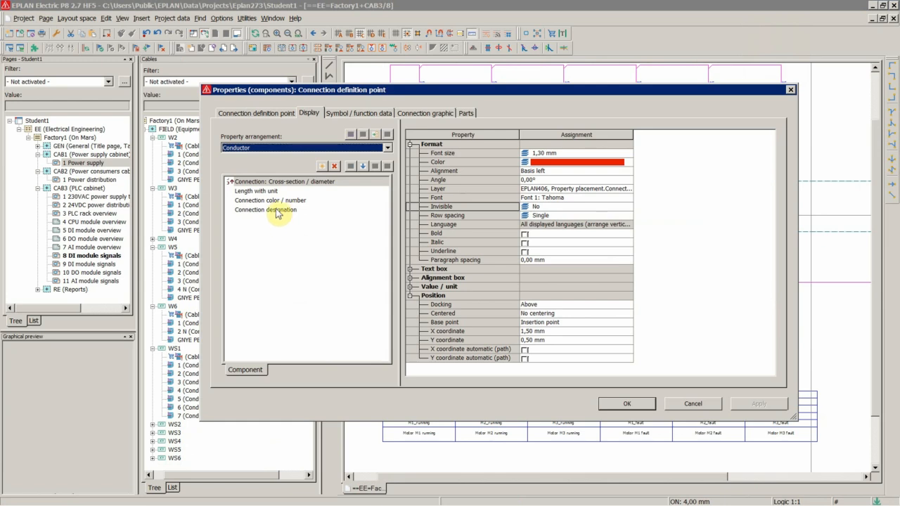
{"action": "left_click", "coordinate": [266, 184]}
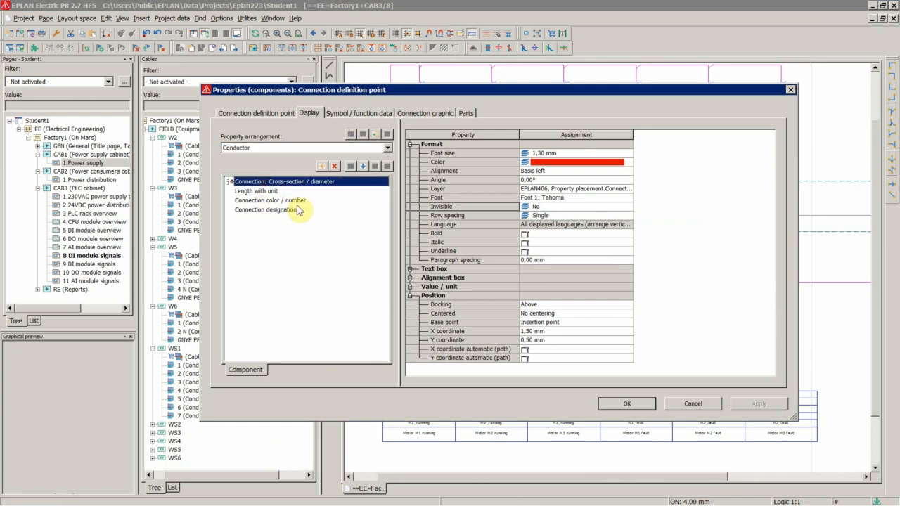
{"action": "left_click", "coordinate": [550, 211]}
{"action": "left_click", "coordinate": [627, 206]}
{"action": "left_click", "coordinate": [528, 224]}
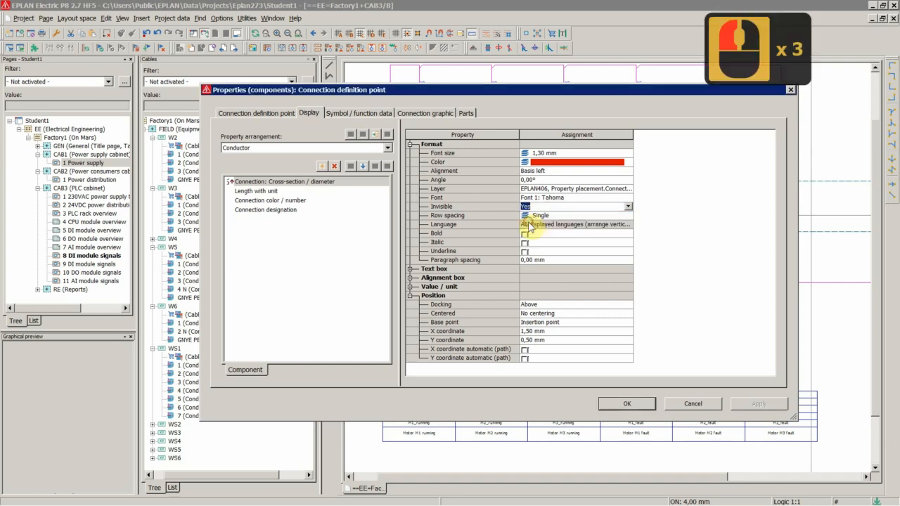
{"action": "left_click", "coordinate": [628, 403]}
{"action": "left_click", "coordinate": [620, 404]}
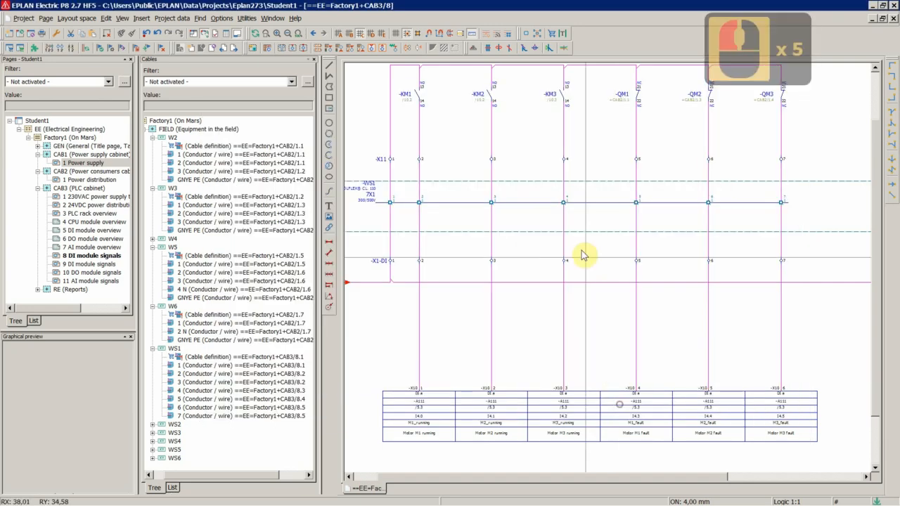
Expand cable WS2 in the cables navigator and jump to its conductor in the schematic.
{"action": "scroll", "coordinate": [383, 225], "scroll_direction": "up", "scroll_amount": 13}
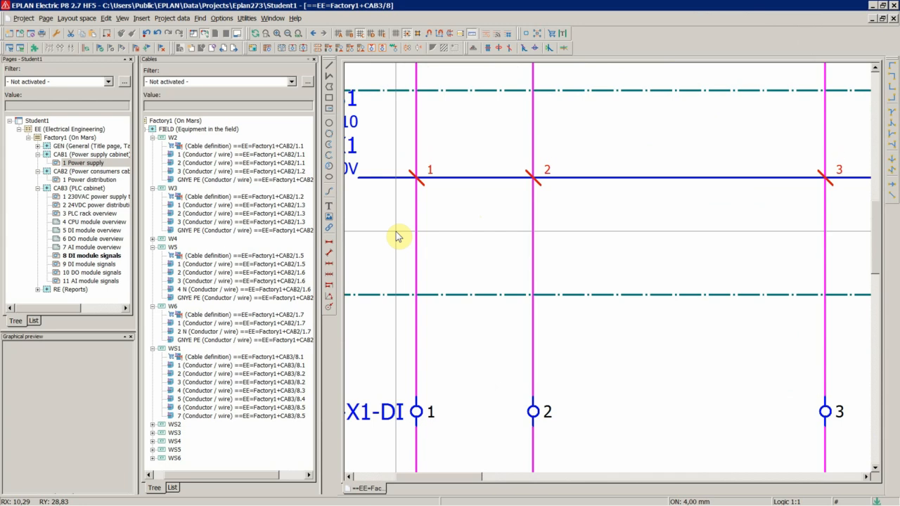
{"action": "double_click", "coordinate": [173, 424]}
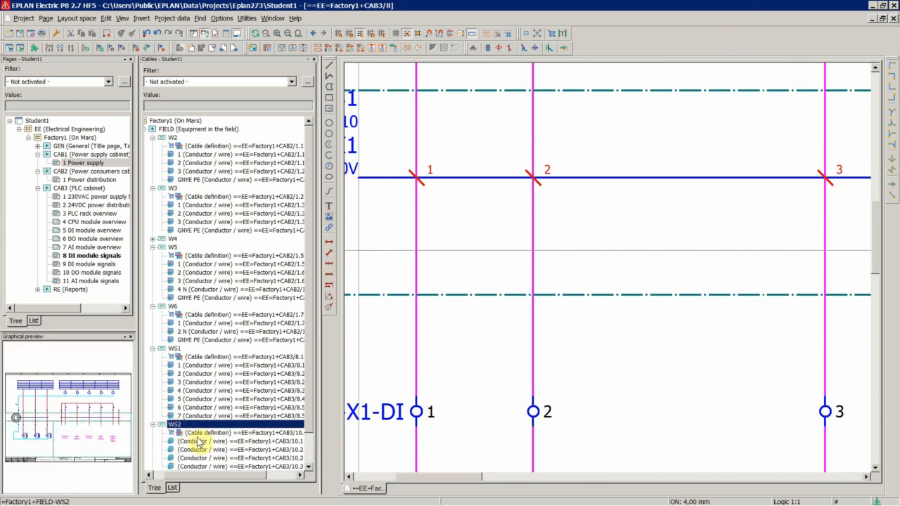
{"action": "right_click", "coordinate": [197, 445]}
{"action": "left_click", "coordinate": [348, 296]}
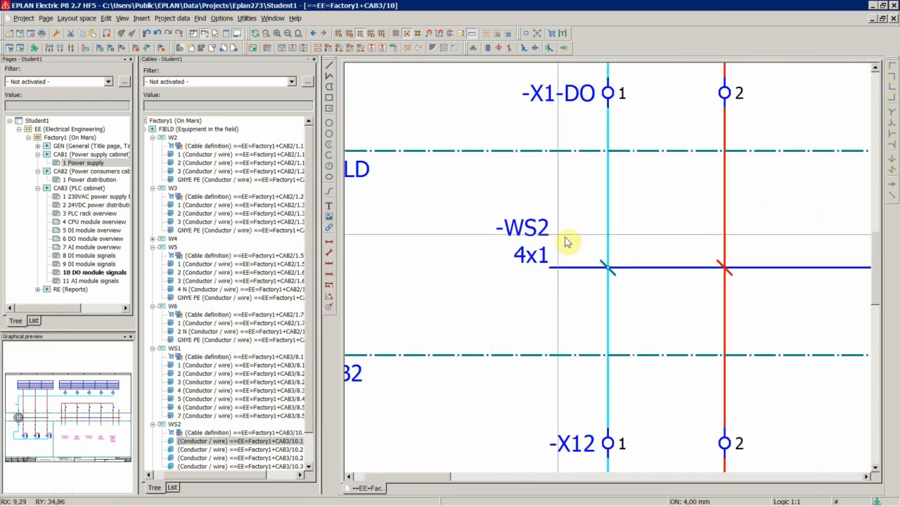
Assign part LAPP.1119854 (ÖLFLEX® CLASSIC 110 4X1) to cable WS2, overwriting its cable properties.
{"action": "scroll", "coordinate": [429, 236], "scroll_direction": "down", "scroll_amount": 15}
{"action": "scroll", "coordinate": [501, 251], "scroll_direction": "up", "scroll_amount": 5}
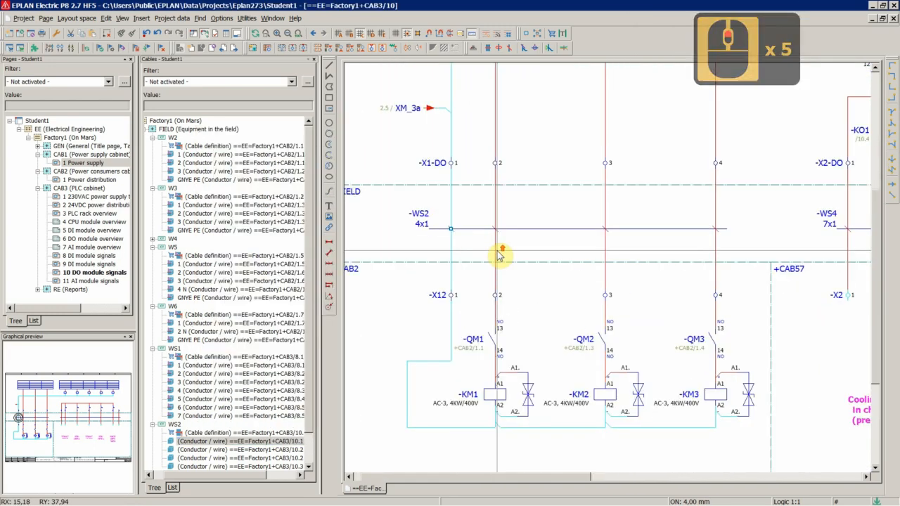
{"action": "scroll", "coordinate": [401, 206], "scroll_direction": "up", "scroll_amount": 1}
{"action": "scroll", "coordinate": [402, 217], "scroll_direction": "up", "scroll_amount": 1}
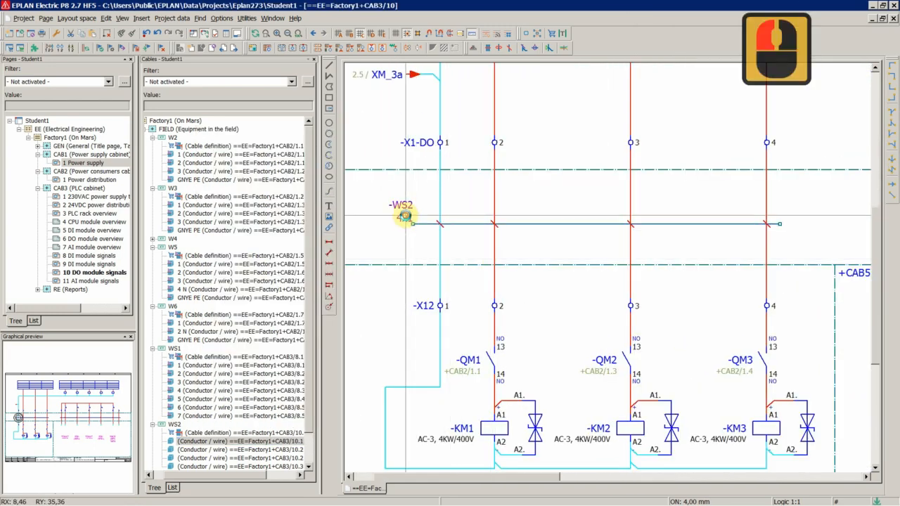
{"action": "double_click", "coordinate": [404, 217]}
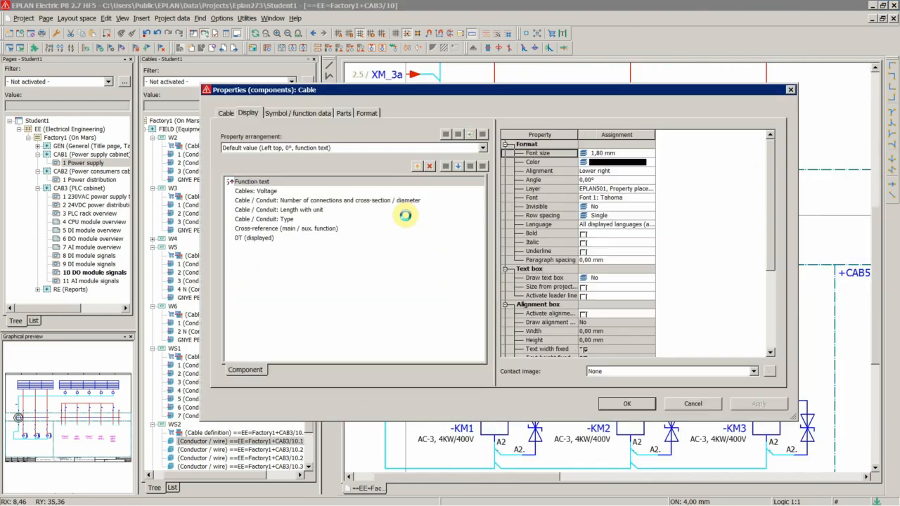
{"action": "left_click", "coordinate": [341, 114]}
{"action": "double_click", "coordinate": [298, 161]}
{"action": "left_click", "coordinate": [359, 160]}
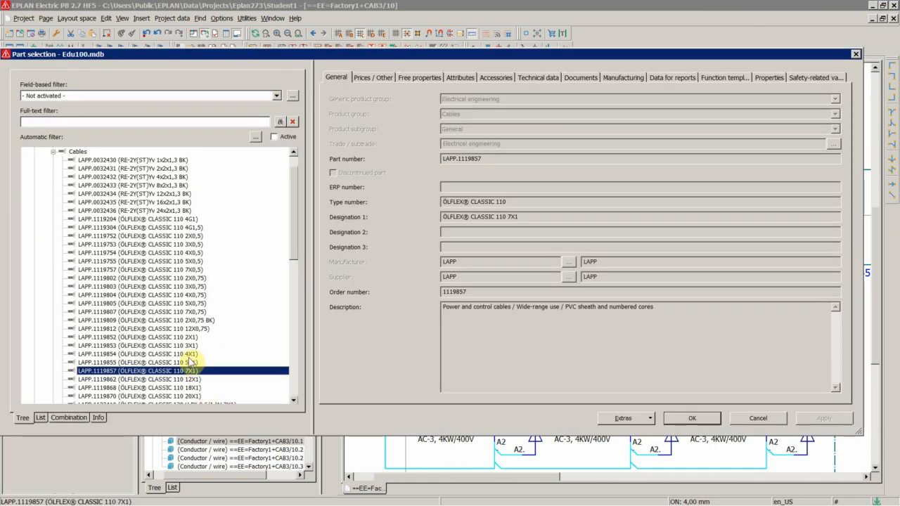
{"action": "left_click", "coordinate": [191, 354]}
{"action": "left_click", "coordinate": [689, 418]}
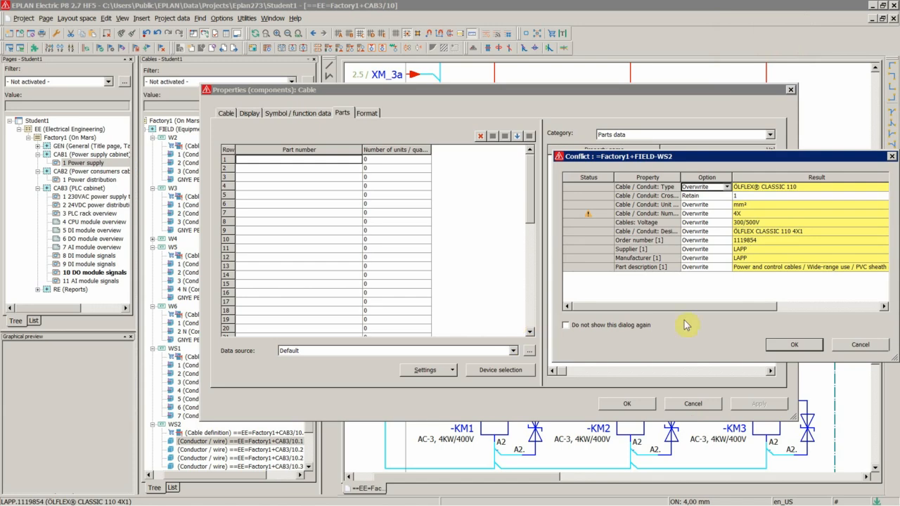
{"action": "left_click", "coordinate": [783, 346]}
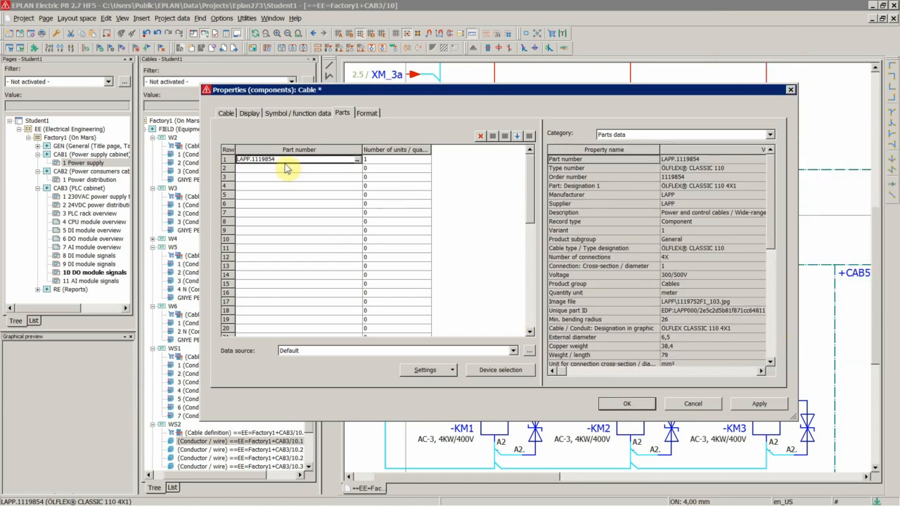
{"action": "left_click", "coordinate": [226, 113]}
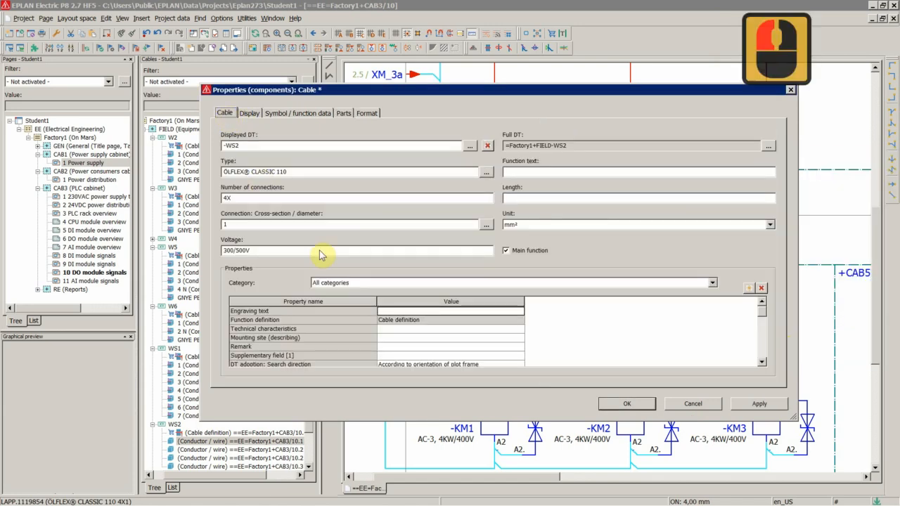
{"action": "left_click", "coordinate": [612, 410]}
Return to cable WS1 and set the font size of its number-of-connections and cross-section text to 1,80 mm.
{"action": "scroll", "coordinate": [463, 244], "scroll_direction": "up", "scroll_amount": 4}
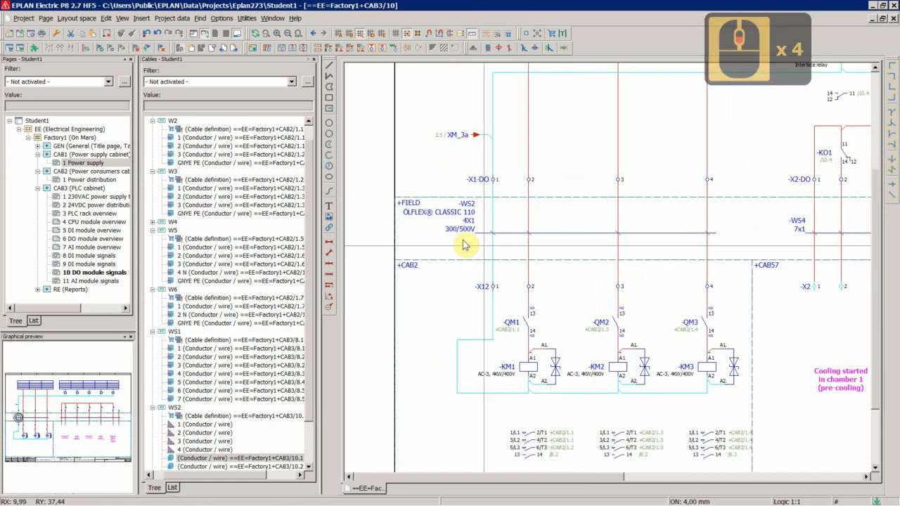
{"action": "scroll", "coordinate": [418, 239], "scroll_direction": "up", "scroll_amount": 3}
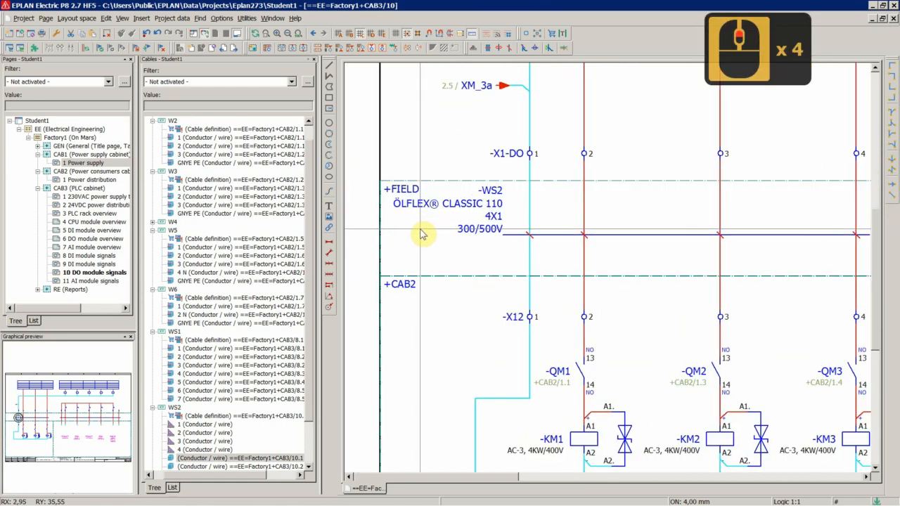
{"action": "right_click", "coordinate": [202, 345]}
{"action": "left_click", "coordinate": [236, 327]}
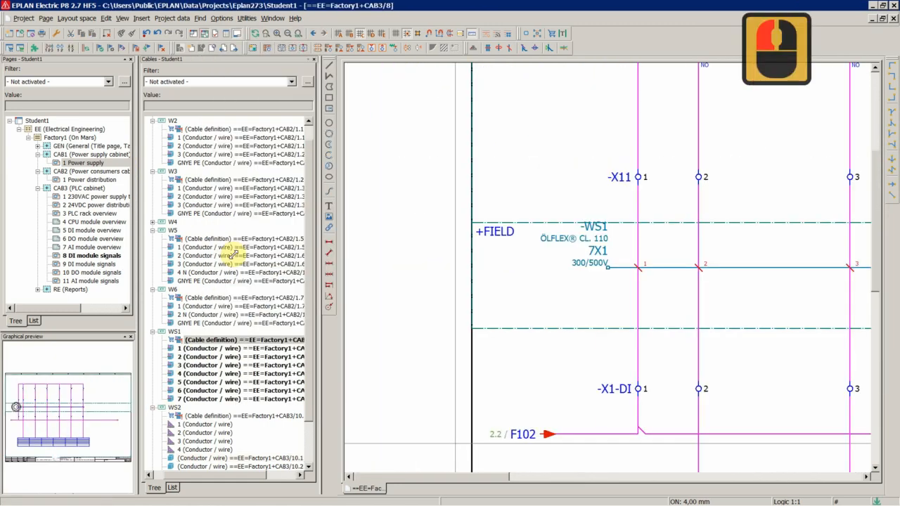
{"action": "scroll", "coordinate": [609, 282], "scroll_direction": "up", "scroll_amount": 6}
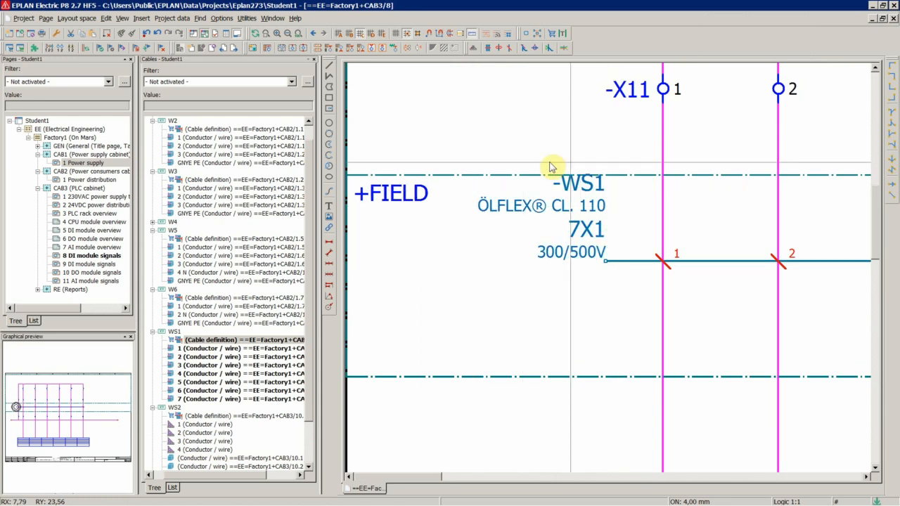
{"action": "left_click", "coordinate": [482, 255]}
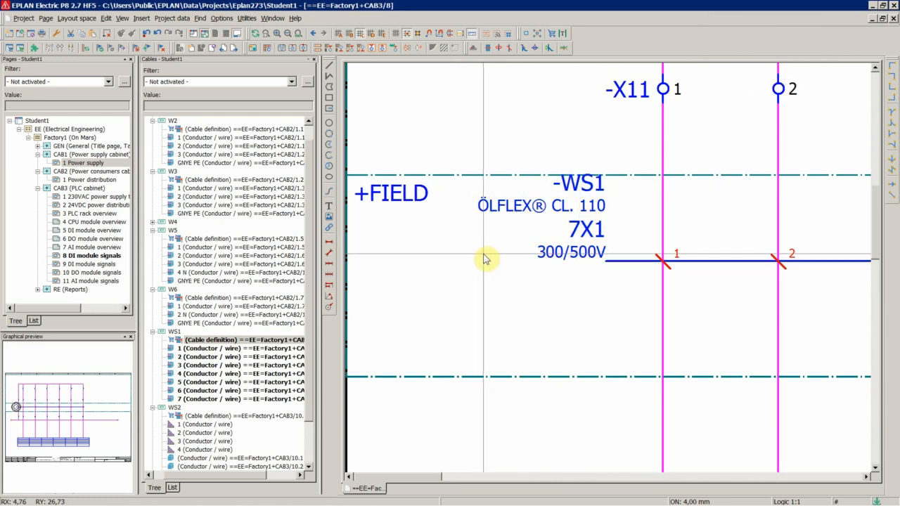
{"action": "double_click", "coordinate": [593, 234]}
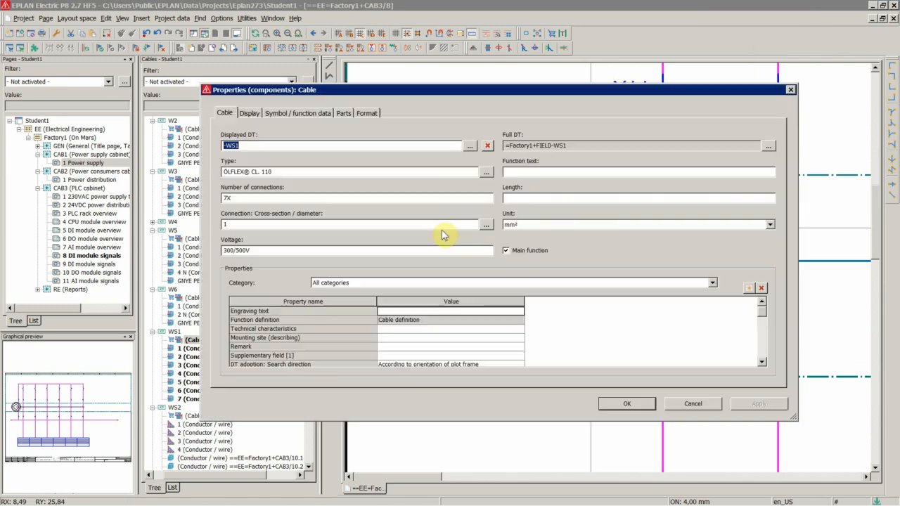
{"action": "left_click", "coordinate": [249, 113]}
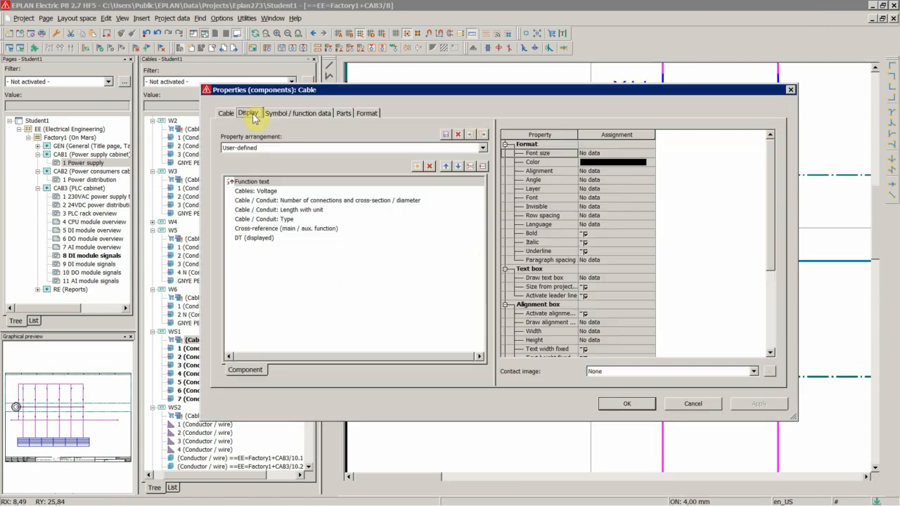
{"action": "left_click", "coordinate": [304, 201]}
{"action": "left_click", "coordinate": [595, 154]}
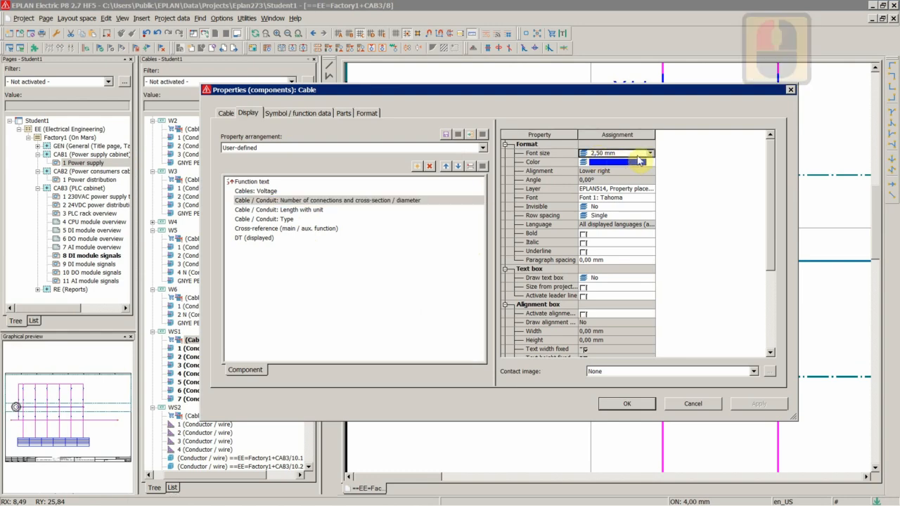
{"action": "left_click", "coordinate": [649, 152]}
{"action": "left_click", "coordinate": [594, 181]}
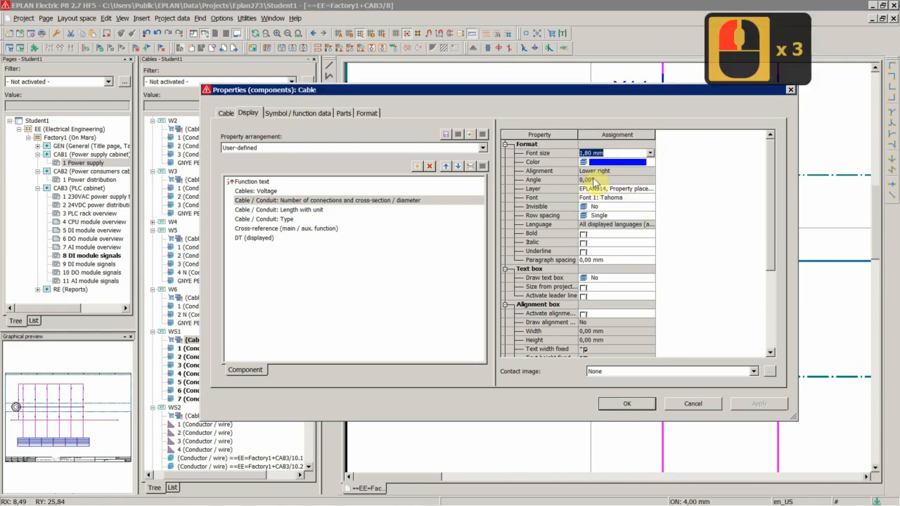
{"action": "left_click", "coordinate": [627, 403]}
Expand cable WS3 in the cables navigator and jump to its cable definition in the schematic.
{"action": "scroll", "coordinate": [562, 265], "scroll_direction": "up", "scroll_amount": 2}
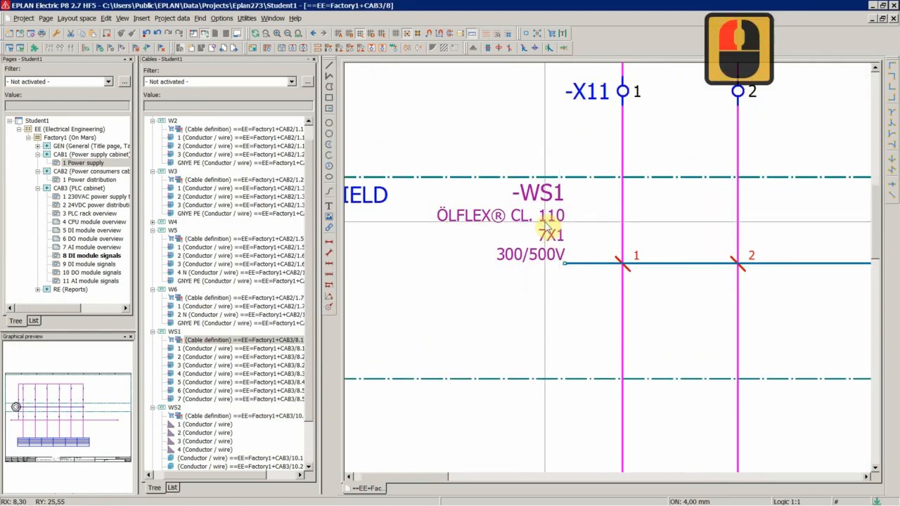
{"action": "left_click", "coordinate": [196, 416]}
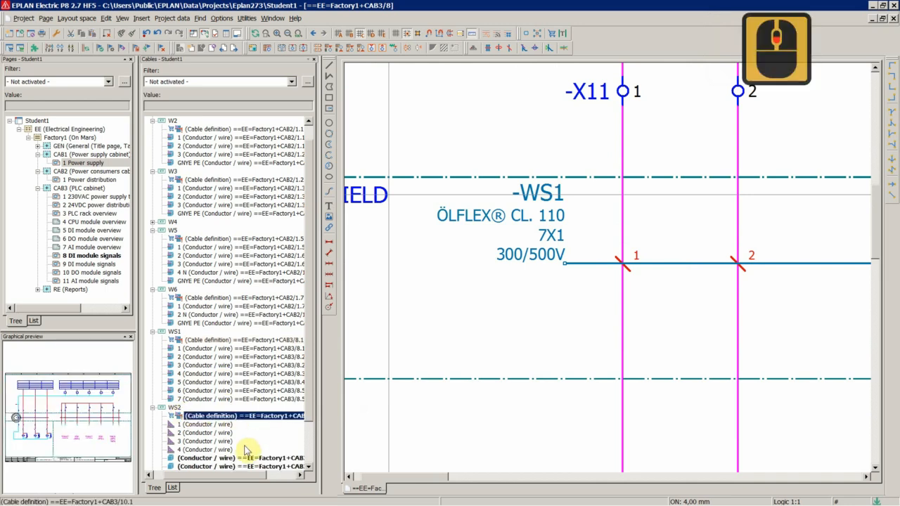
{"action": "scroll", "coordinate": [241, 446], "scroll_direction": "down", "scroll_amount": 14}
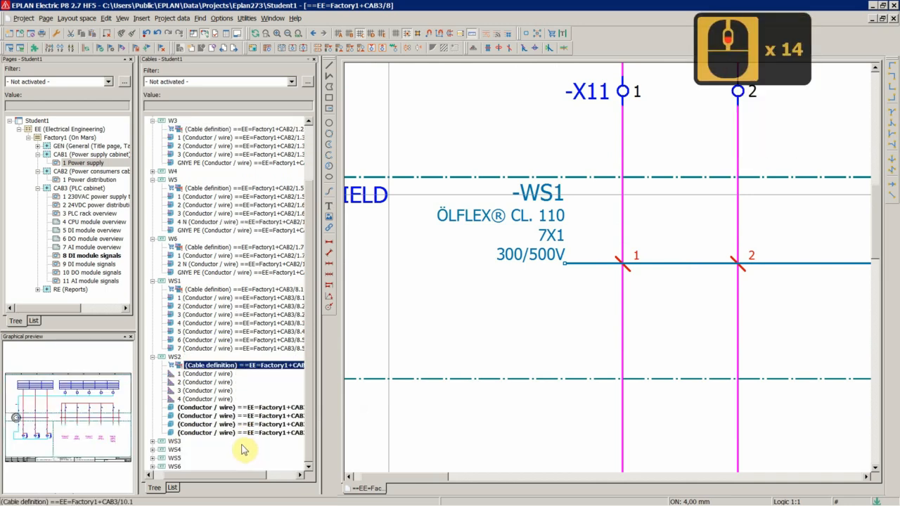
{"action": "left_click", "coordinate": [174, 441], "text": "ctrl"}
{"action": "left_click", "coordinate": [173, 450], "text": "ctrl"}
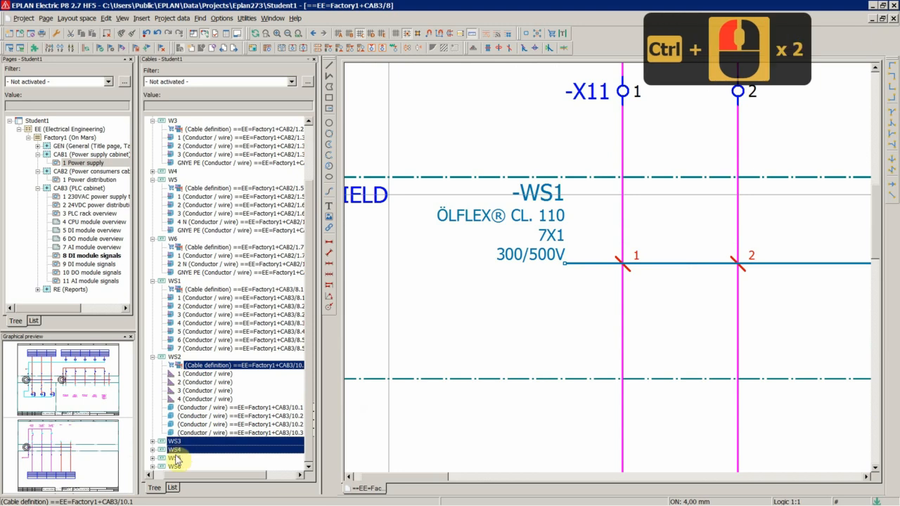
{"action": "left_click", "coordinate": [174, 458], "text": "ctrl"}
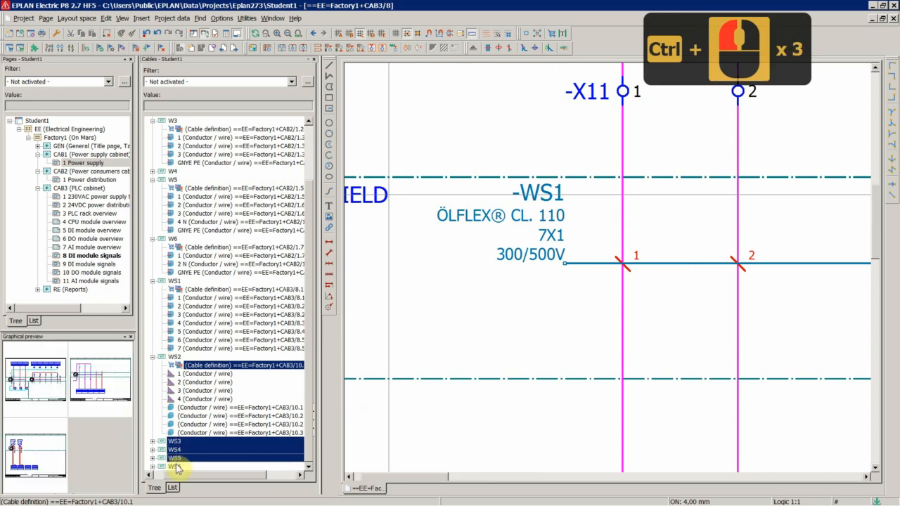
{"action": "left_click", "coordinate": [136, 33]}
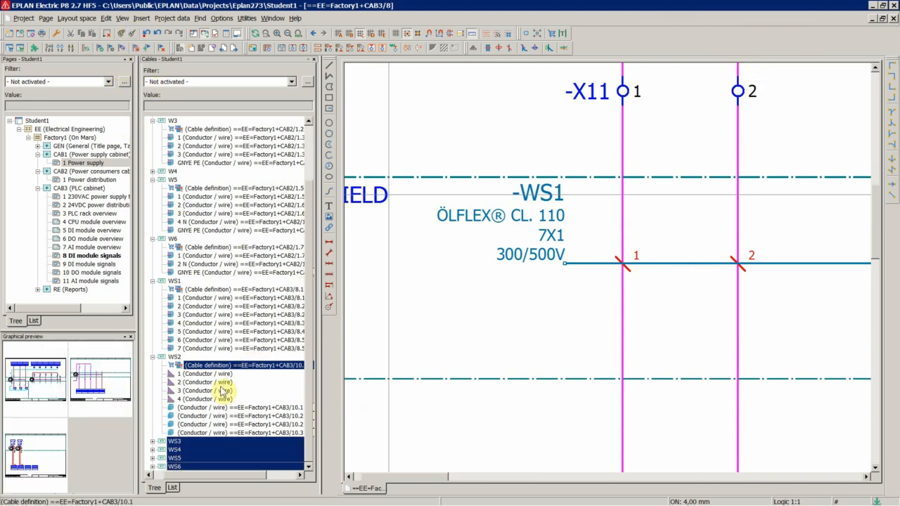
{"action": "right_click", "coordinate": [205, 370]}
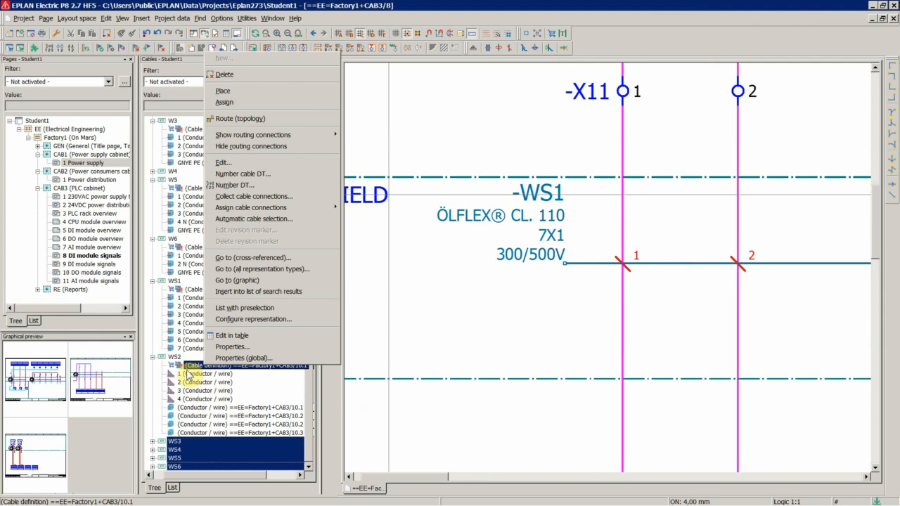
{"action": "double_click", "coordinate": [174, 444]}
{"action": "right_click", "coordinate": [209, 419]}
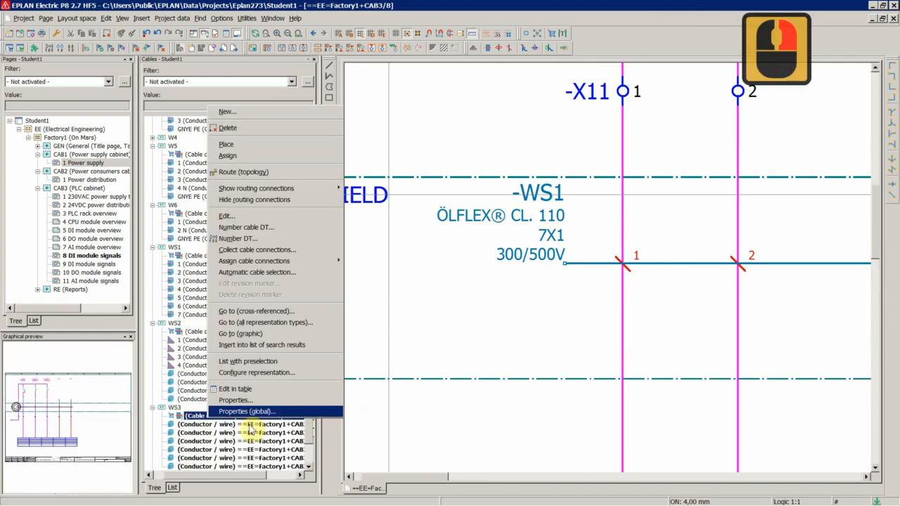
{"action": "left_click", "coordinate": [241, 333]}
{"action": "scroll", "coordinate": [616, 287], "scroll_direction": "up", "scroll_amount": 9}
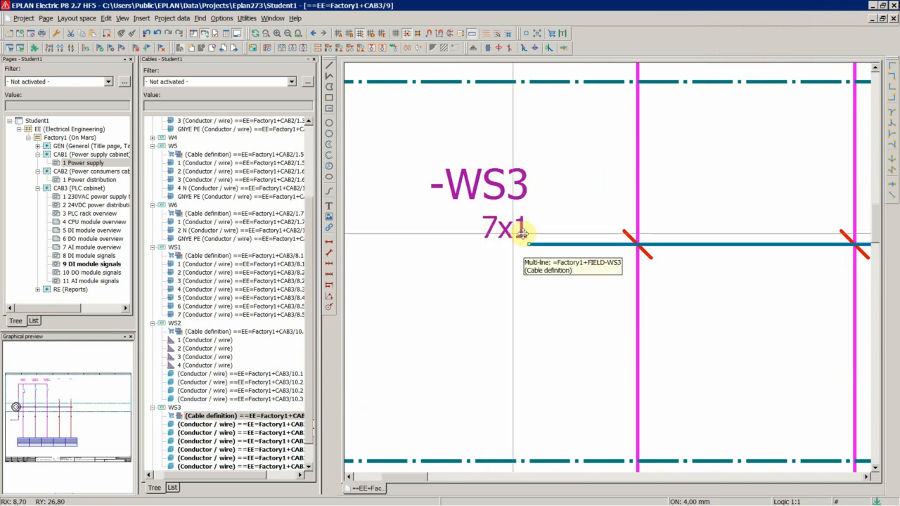
{"action": "left_click", "coordinate": [457, 253]}
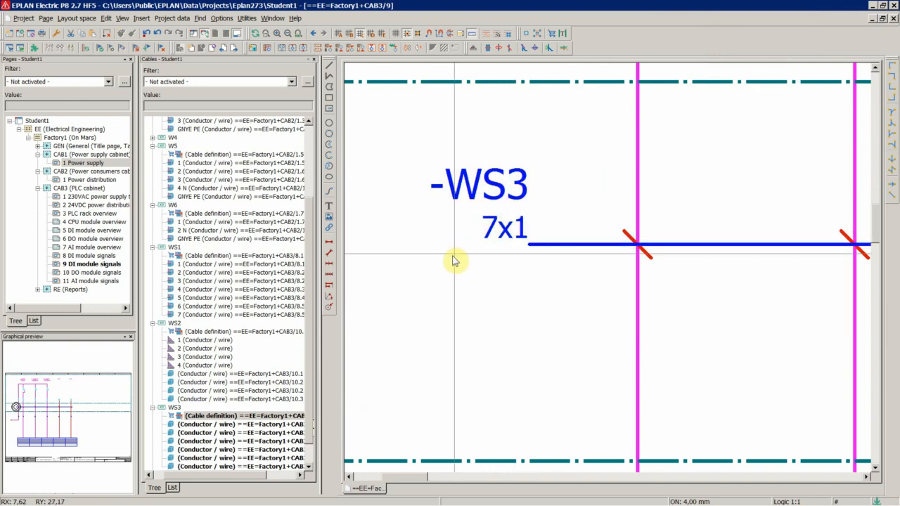
Place cable WS2's unplaced conductors 1 to 4 onto its four connection points in the schematic.
{"action": "left_click", "coordinate": [220, 357]}
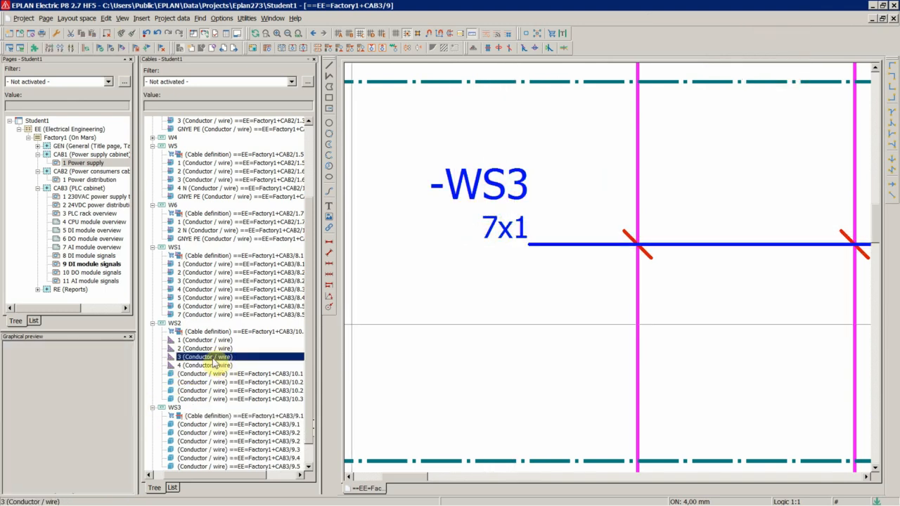
{"action": "right_click", "coordinate": [203, 334]}
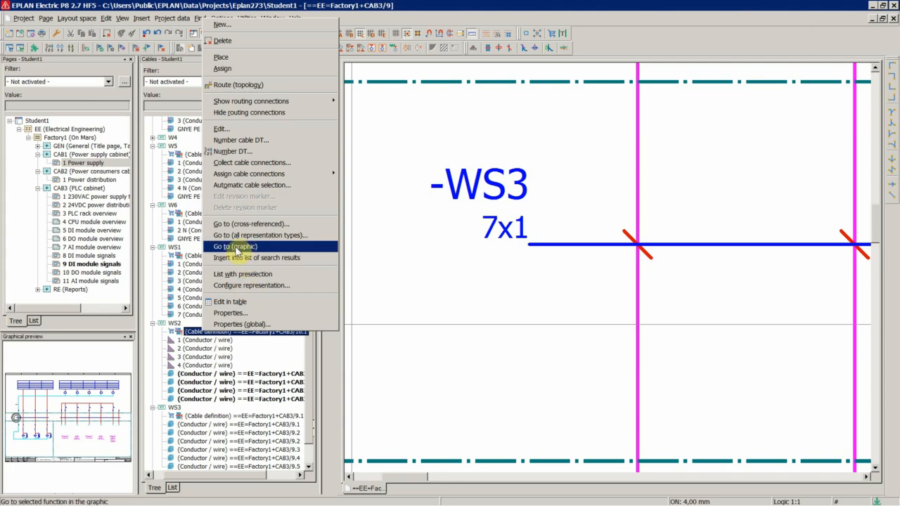
{"action": "left_click", "coordinate": [236, 248]}
{"action": "scroll", "coordinate": [461, 202], "scroll_direction": "down", "scroll_amount": 10}
{"action": "scroll", "coordinate": [565, 257], "scroll_direction": "up", "scroll_amount": 4}
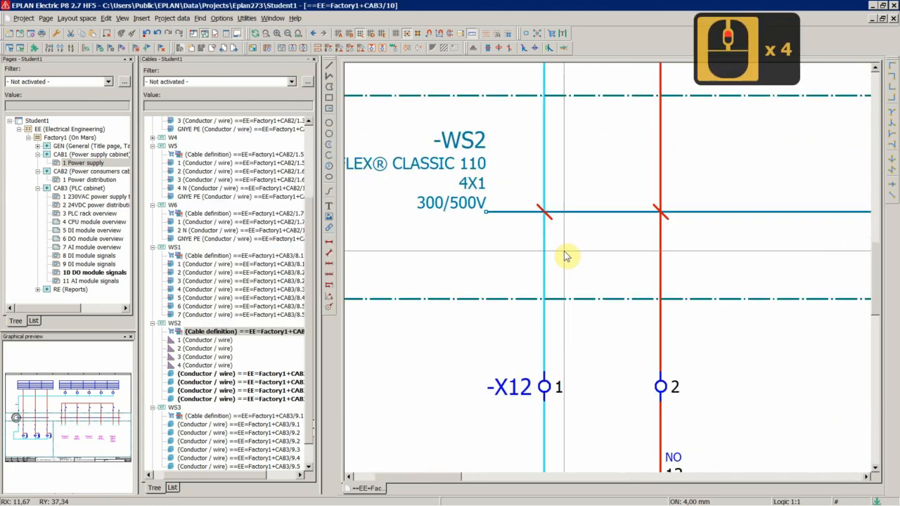
{"action": "scroll", "coordinate": [451, 262], "scroll_direction": "down", "scroll_amount": 4}
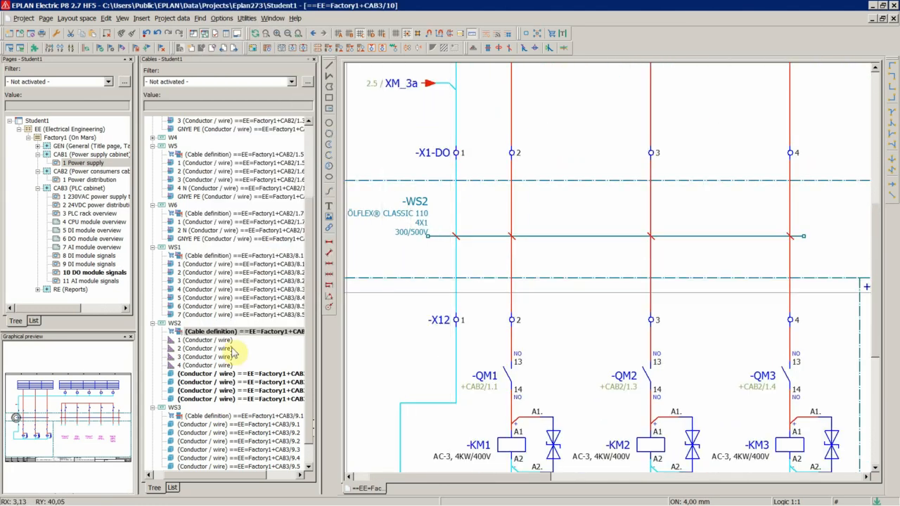
{"action": "left_click", "coordinate": [202, 341]}
{"action": "left_click", "coordinate": [198, 364], "text": "shift"}
{"action": "right_click", "coordinate": [198, 365]}
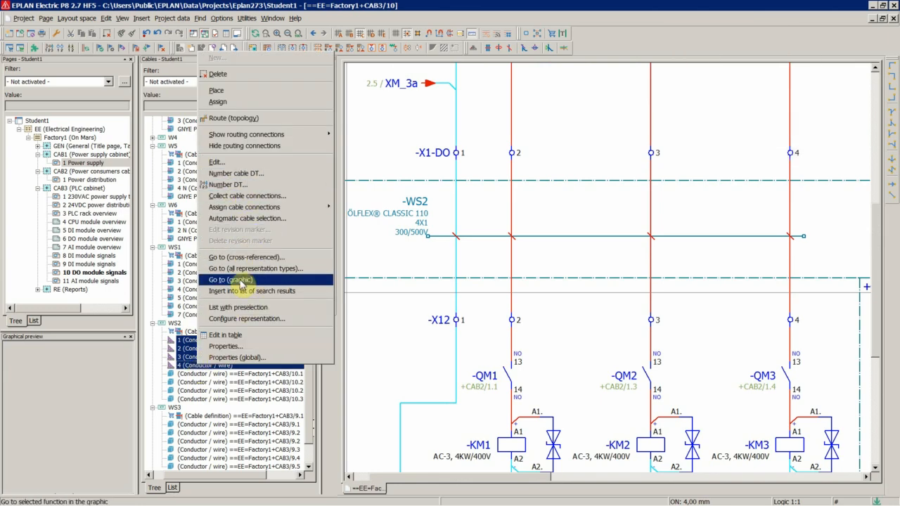
{"action": "left_click", "coordinate": [216, 90]}
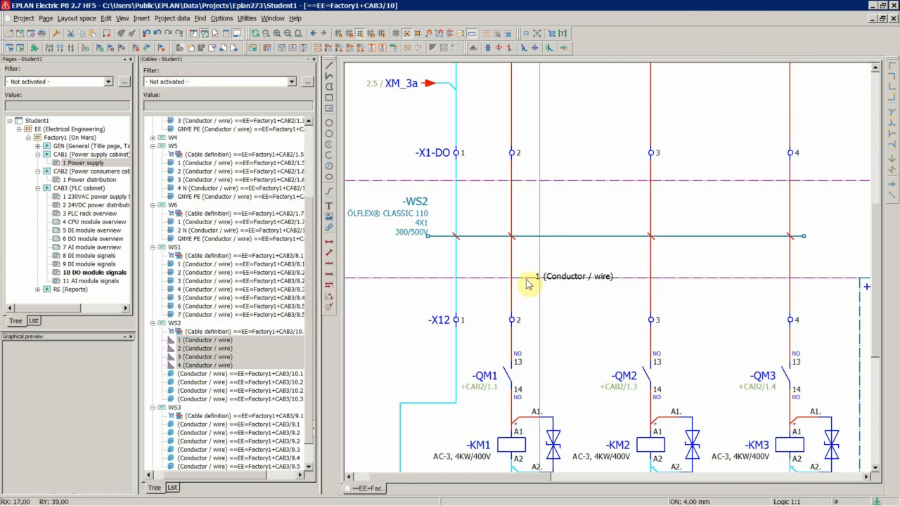
{"action": "scroll", "coordinate": [525, 279], "scroll_direction": "up", "scroll_amount": 7}
{"action": "left_click", "coordinate": [385, 201]}
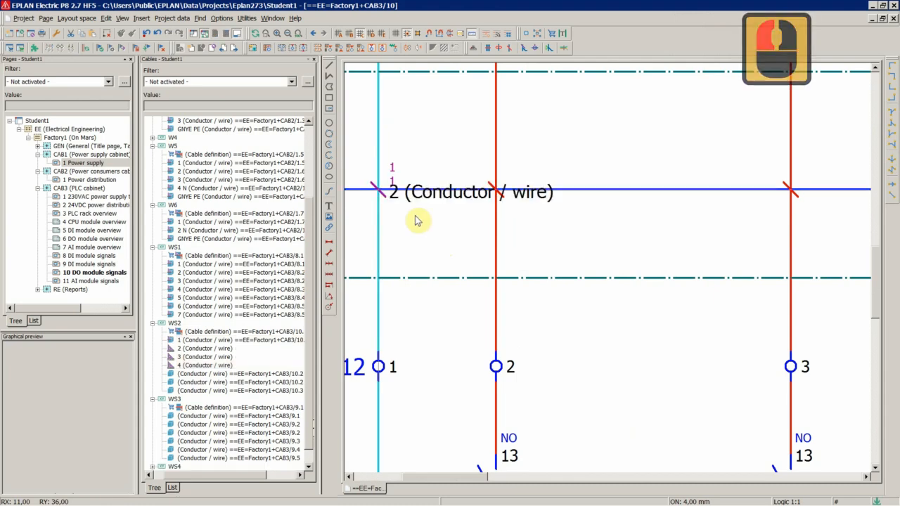
{"action": "left_click", "coordinate": [502, 200]}
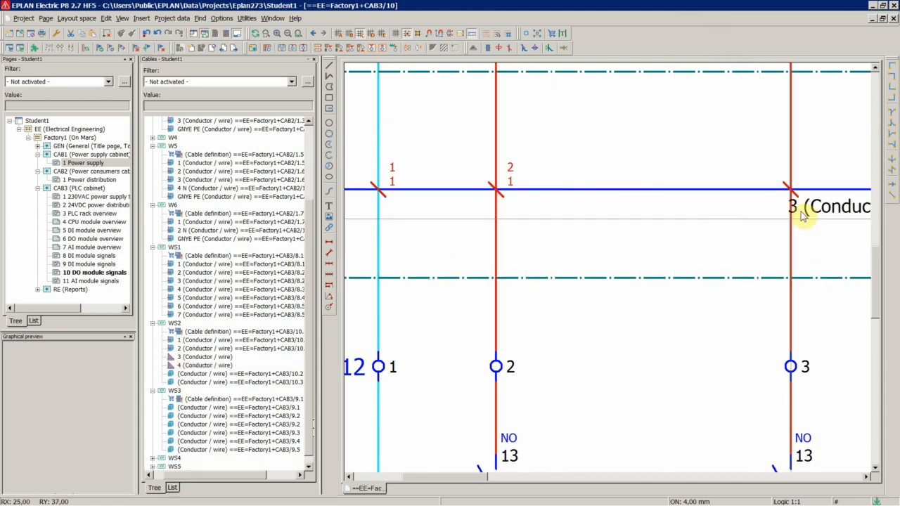
{"action": "left_click", "coordinate": [799, 201]}
{"action": "scroll", "coordinate": [834, 220], "scroll_direction": "down", "scroll_amount": 1}
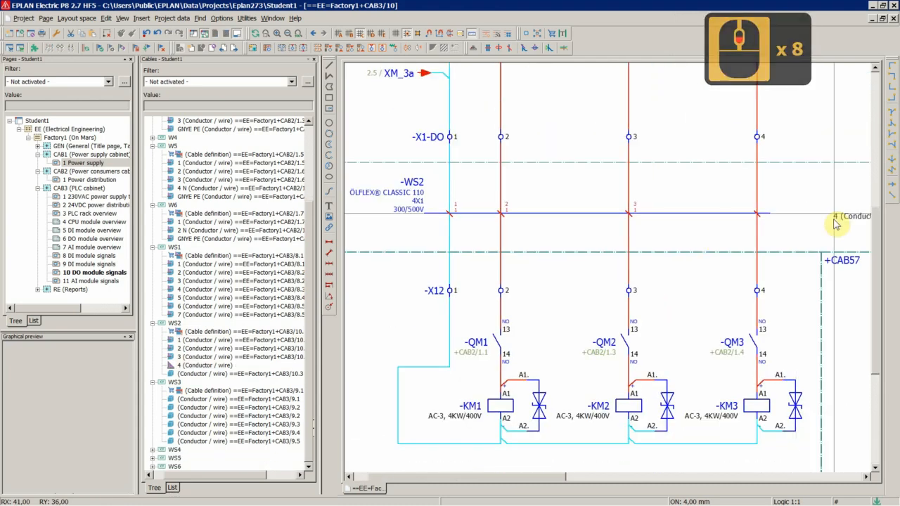
{"action": "scroll", "coordinate": [717, 223], "scroll_direction": "up", "scroll_amount": 1}
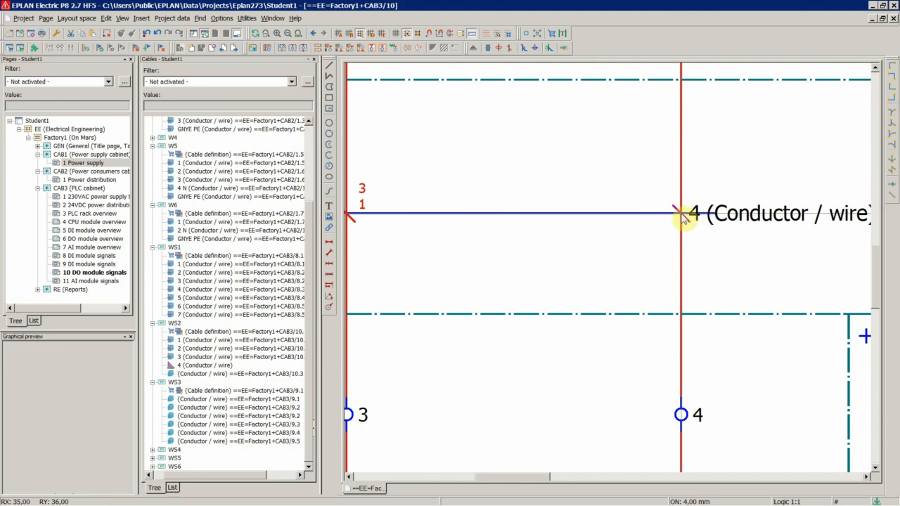
{"action": "left_click", "coordinate": [682, 216]}
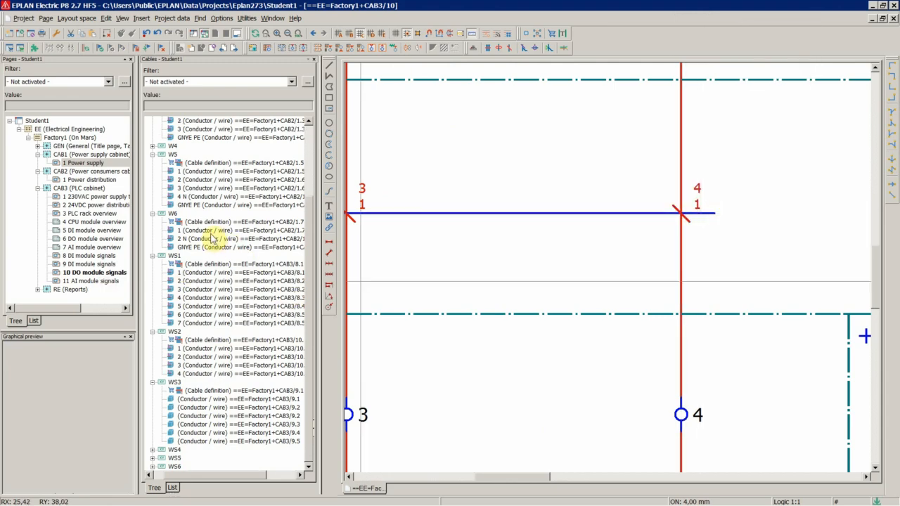
Jump to WS1's conductor 1 in the schematic and copy the format of its connection definition point.
{"action": "left_click", "coordinate": [206, 264]}
{"action": "right_click", "coordinate": [206, 264]}
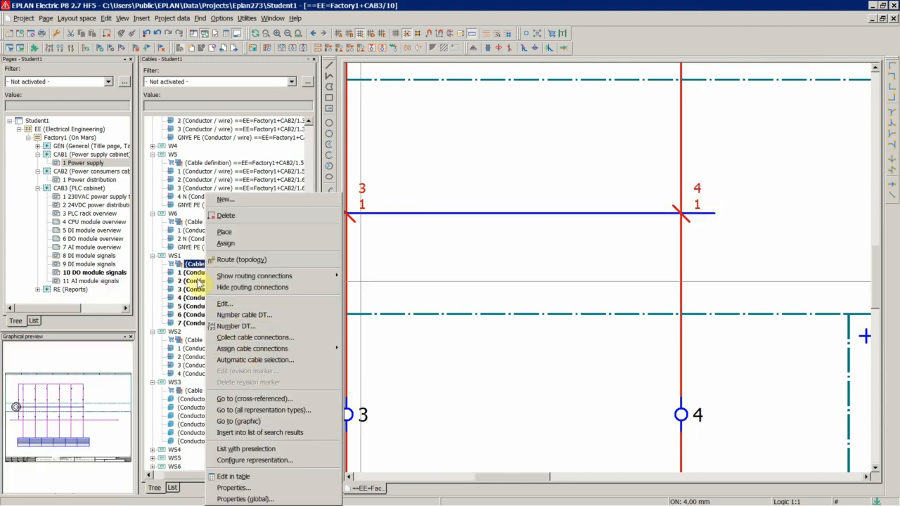
{"action": "left_click", "coordinate": [238, 421]}
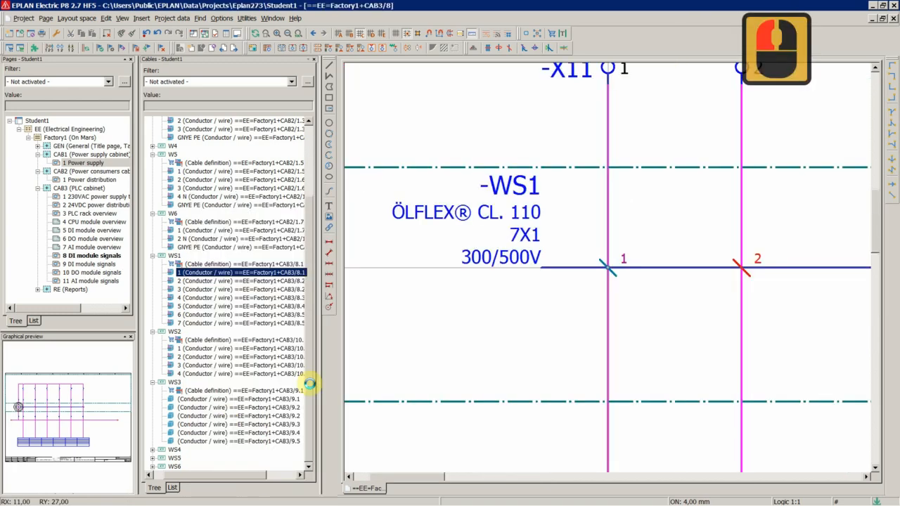
{"action": "scroll", "coordinate": [400, 273], "scroll_direction": "down", "scroll_amount": 3}
{"action": "scroll", "coordinate": [555, 284], "scroll_direction": "up", "scroll_amount": 3}
{"action": "left_click_drag", "start_coordinate": [455, 215], "coordinate": [541, 326]}
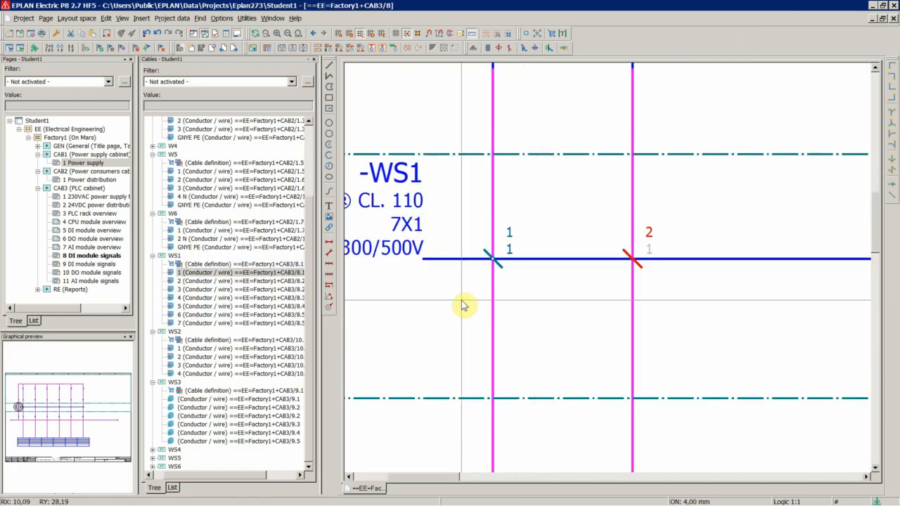
{"action": "scroll", "coordinate": [463, 305], "scroll_direction": "up", "scroll_amount": 5}
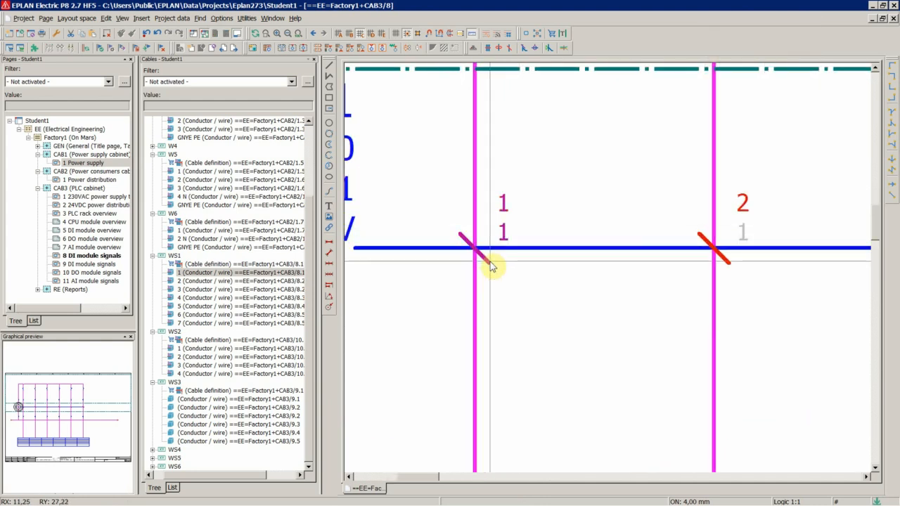
{"action": "left_click", "coordinate": [123, 36]}
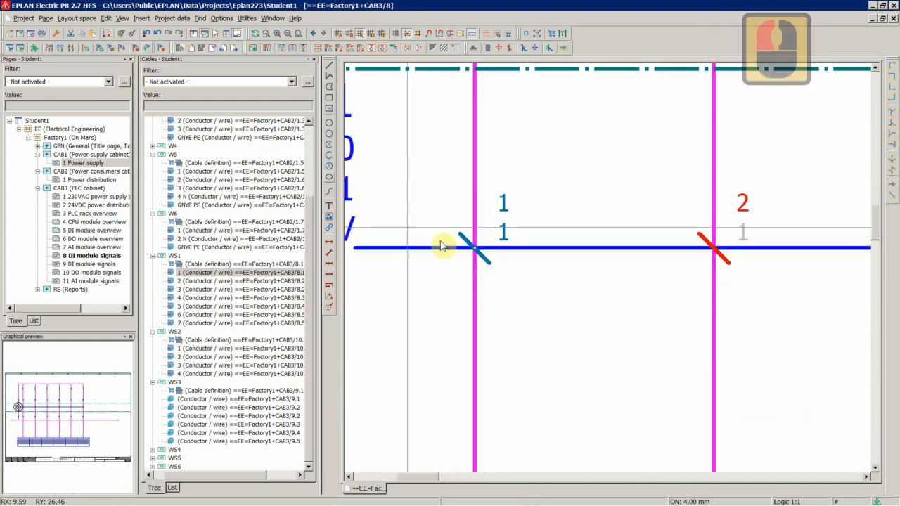
Assign the copied format to all four connection definition points of cable WS2.
{"action": "left_click", "coordinate": [201, 341]}
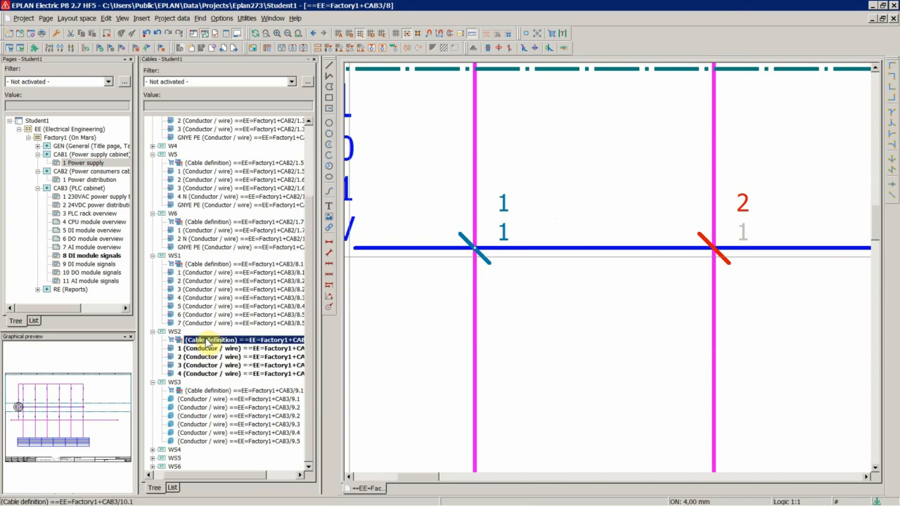
{"action": "right_click", "coordinate": [204, 340]}
{"action": "left_click", "coordinate": [239, 254]}
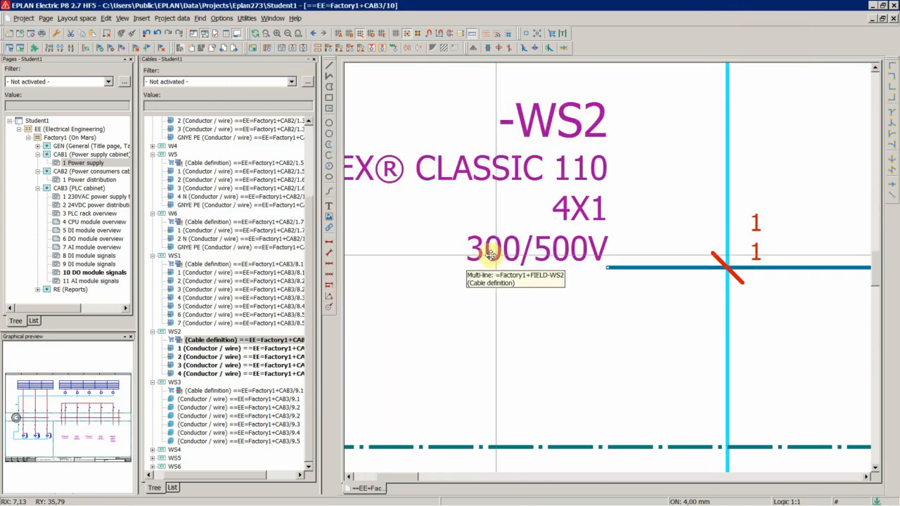
{"action": "scroll", "coordinate": [447, 259], "scroll_direction": "down", "scroll_amount": 18}
{"action": "scroll", "coordinate": [562, 284], "scroll_direction": "up", "scroll_amount": 8}
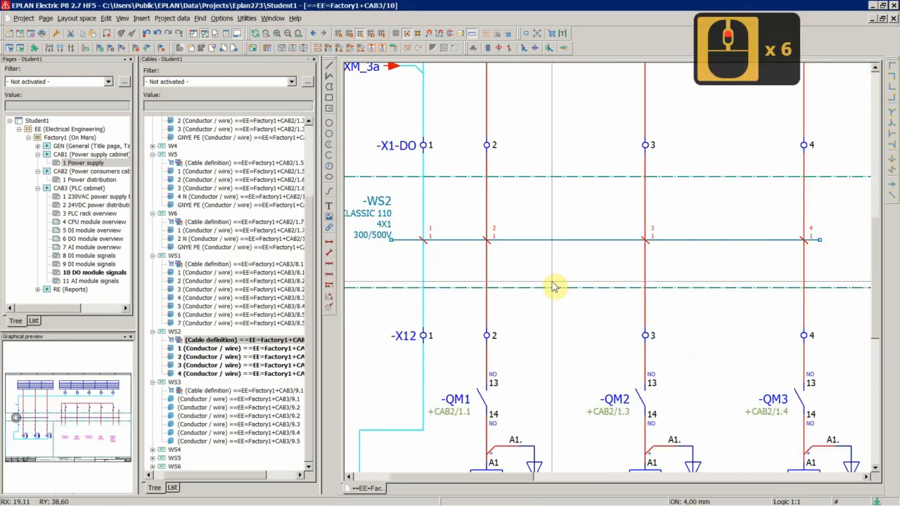
{"action": "left_click_drag", "start_coordinate": [368, 213], "coordinate": [780, 258]}
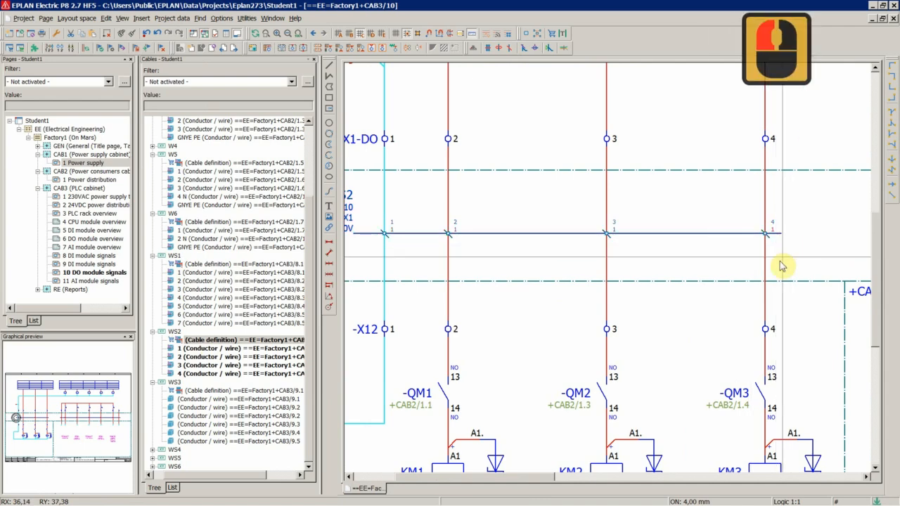
{"action": "left_click", "coordinate": [132, 38]}
{"action": "scroll", "coordinate": [407, 253], "scroll_direction": "up", "scroll_amount": 8}
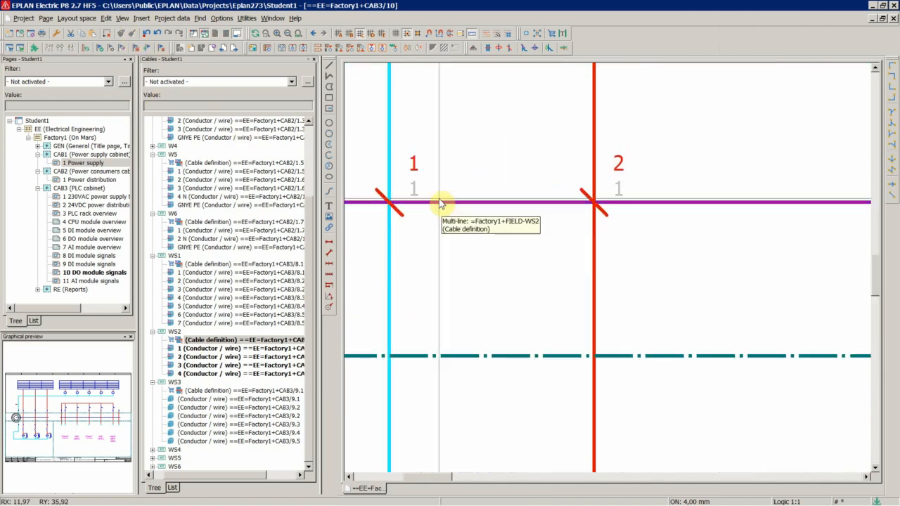
Go to cable WS3's cable definition in the schematic from the cables navigator.
{"action": "right_click", "coordinate": [202, 406]}
{"action": "left_click", "coordinate": [243, 301]}
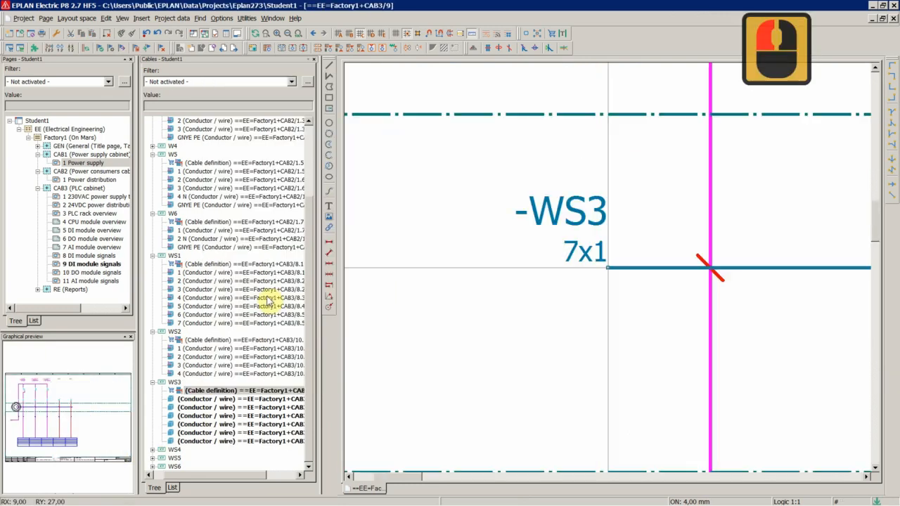
{"action": "scroll", "coordinate": [471, 258], "scroll_direction": "down", "scroll_amount": 18}
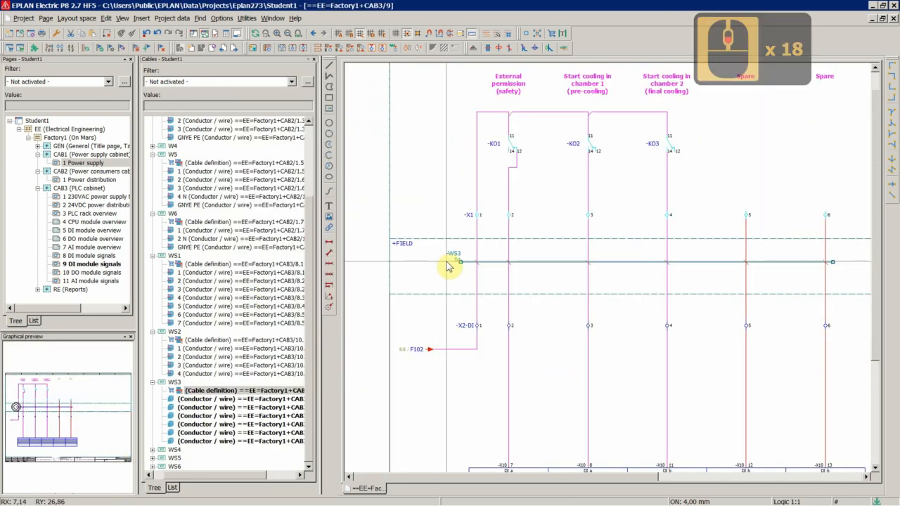
{"action": "scroll", "coordinate": [705, 284], "scroll_direction": "up", "scroll_amount": 2}
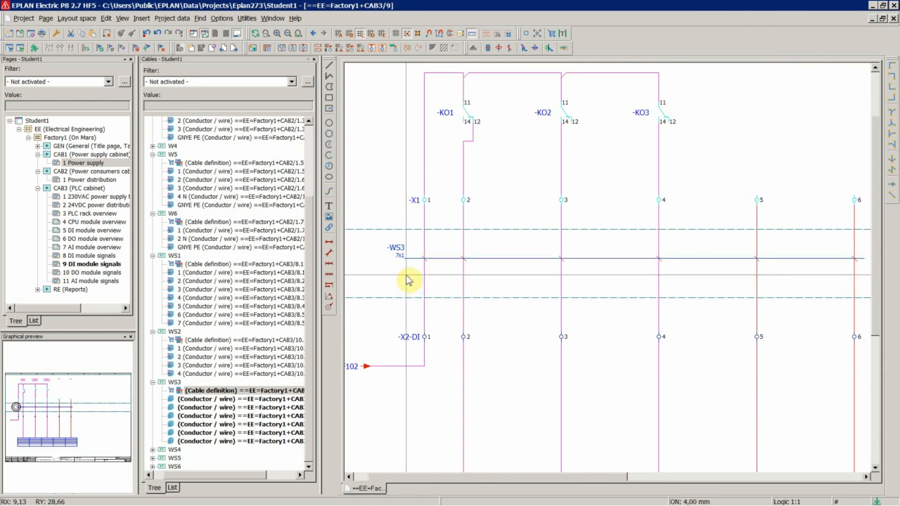
Open cable WS1's properties and copy its part number LAPP.1119857 from the parts list without saving changes.
{"action": "double_click", "coordinate": [204, 265]}
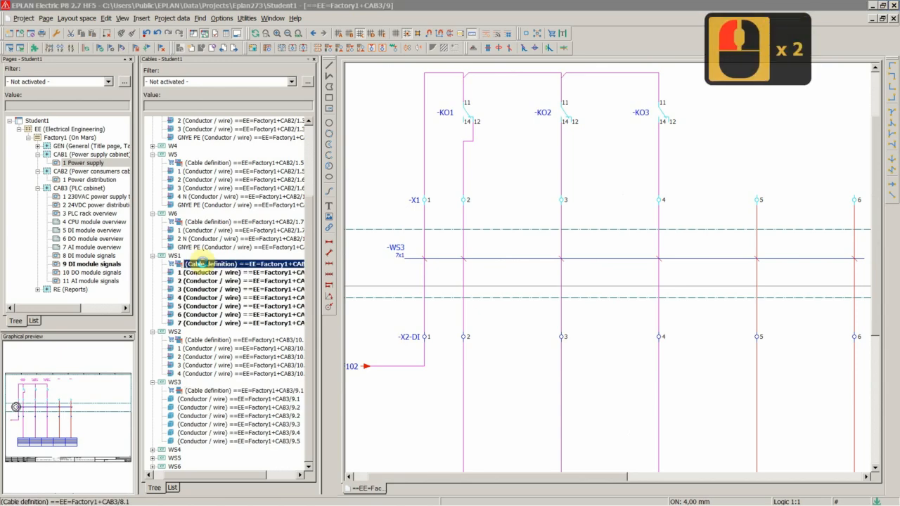
{"action": "left_click", "coordinate": [343, 113]}
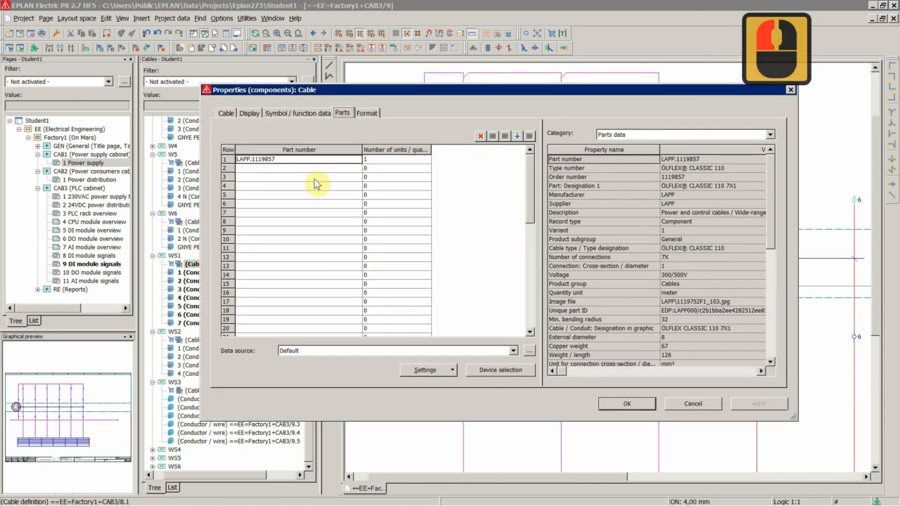
{"action": "double_click", "coordinate": [260, 160]}
{"action": "key", "text": "ctrl+c"}
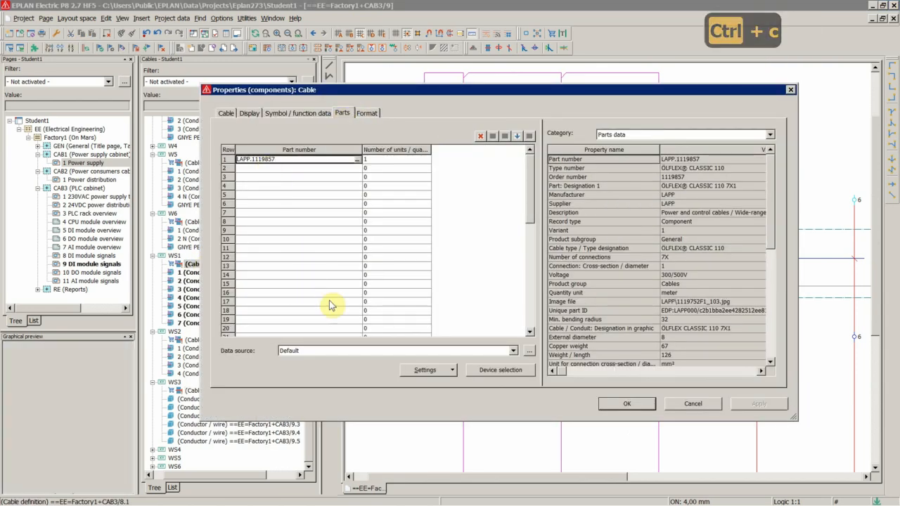
{"action": "left_click", "coordinate": [701, 406]}
Paste the copied part into cable WS3's cable definition, overwriting the conflicting cable properties, and apply.
{"action": "double_click", "coordinate": [175, 382]}
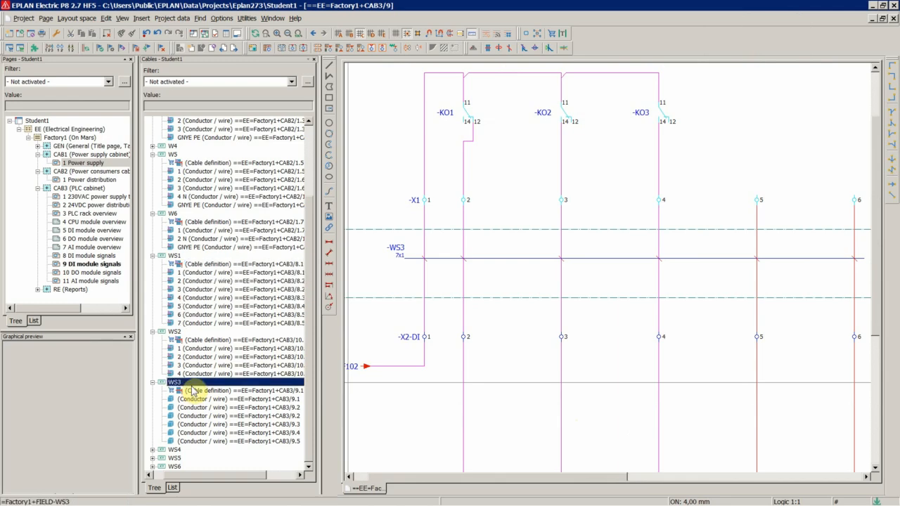
{"action": "left_click", "coordinate": [512, 269]}
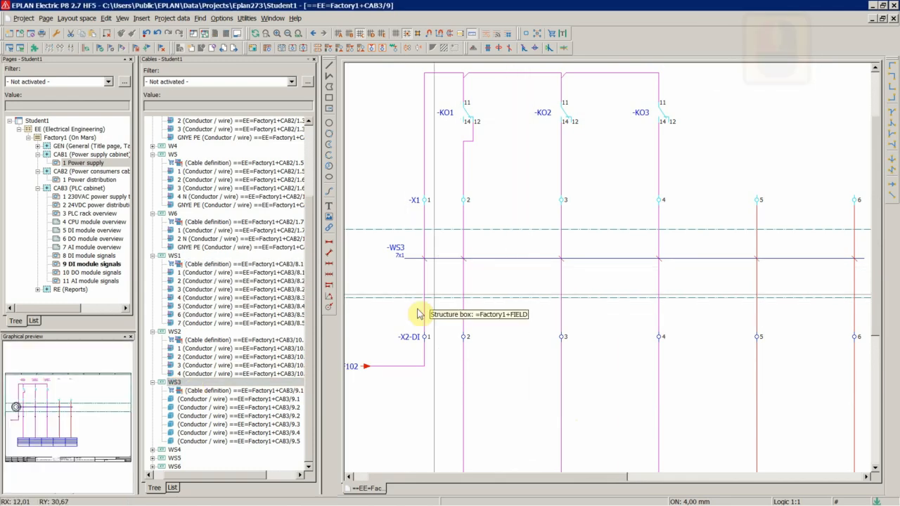
{"action": "right_click", "coordinate": [206, 398]}
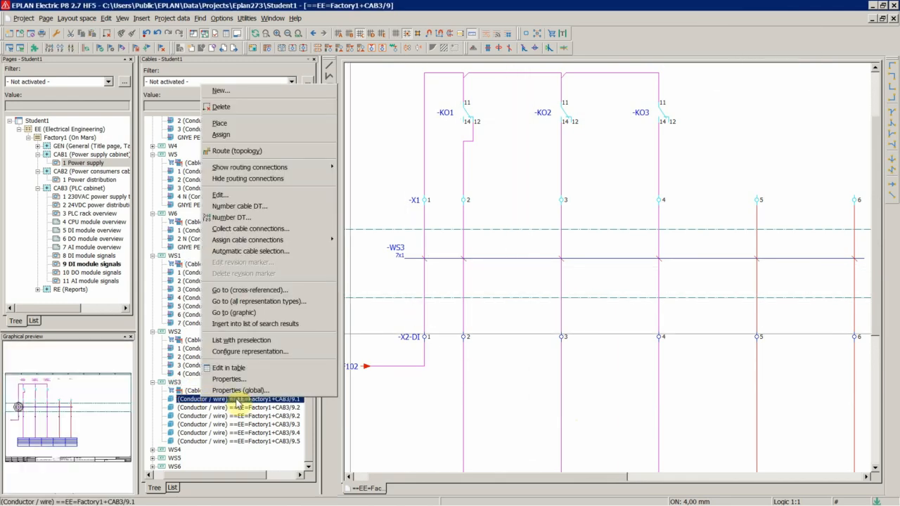
{"action": "left_click", "coordinate": [239, 312]}
{"action": "scroll", "coordinate": [496, 260], "scroll_direction": "down", "scroll_amount": 5}
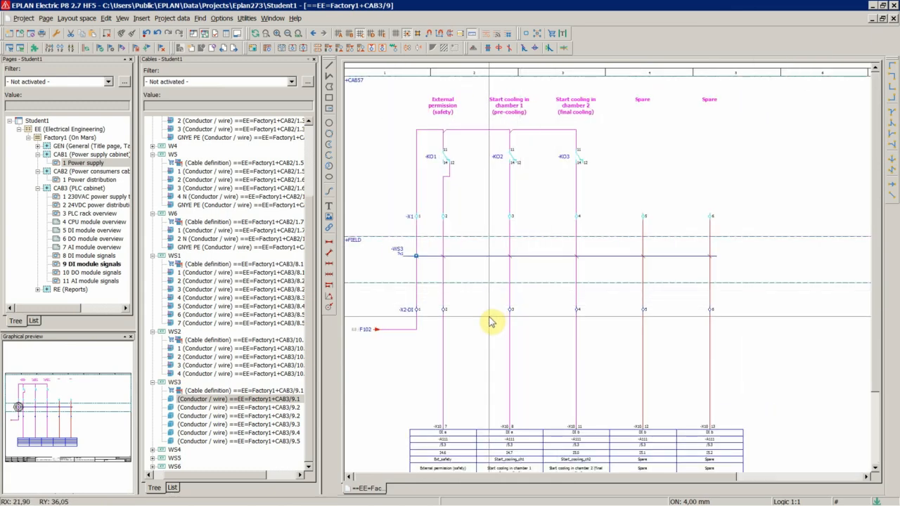
{"action": "scroll", "coordinate": [422, 299], "scroll_direction": "up", "scroll_amount": 4}
{"action": "double_click", "coordinate": [394, 234]}
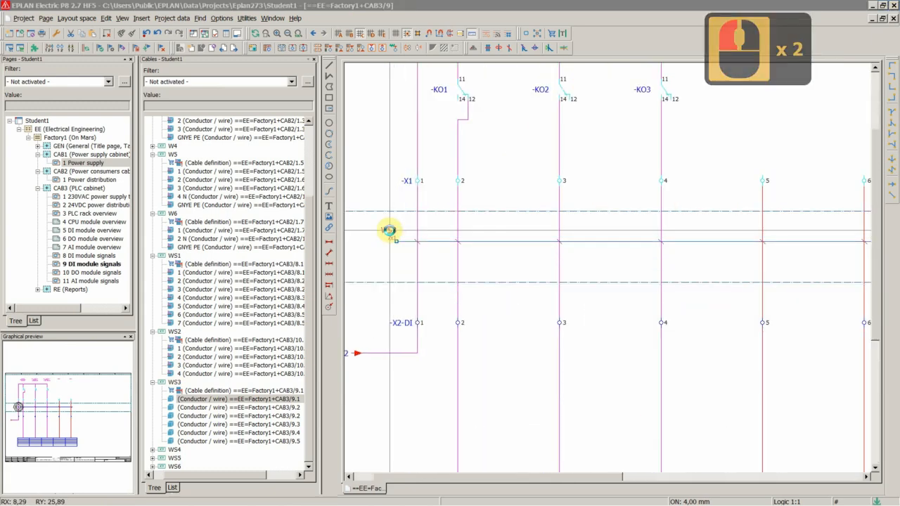
{"action": "key", "text": "ctrl+v"}
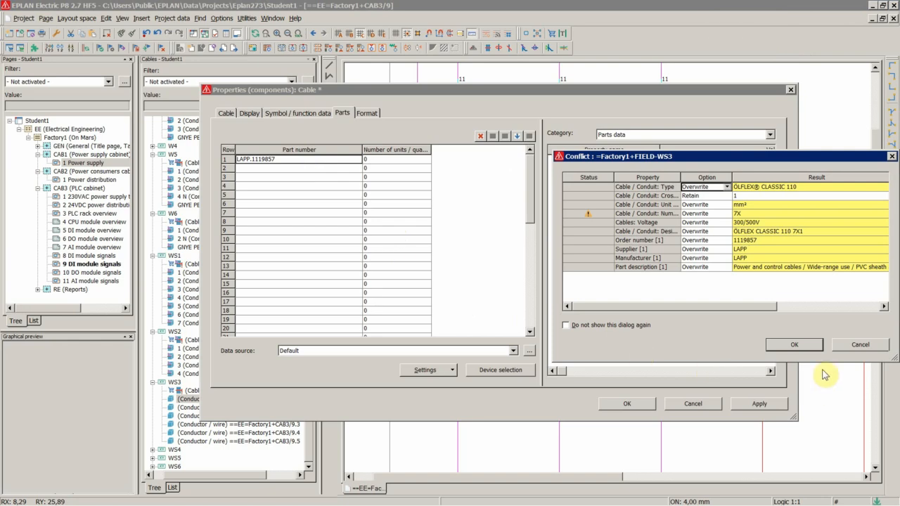
{"action": "left_click", "coordinate": [794, 345]}
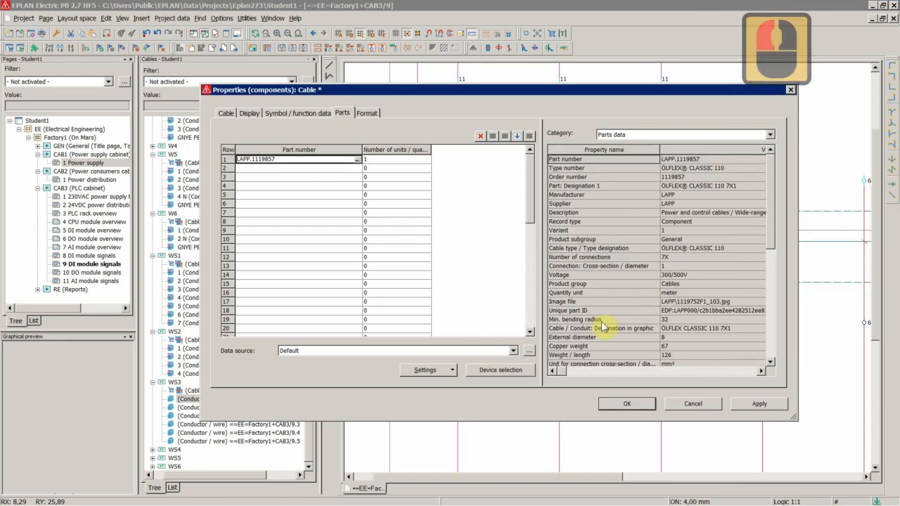
{"action": "left_click", "coordinate": [626, 405]}
{"action": "scroll", "coordinate": [539, 253], "scroll_direction": "up", "scroll_amount": 5}
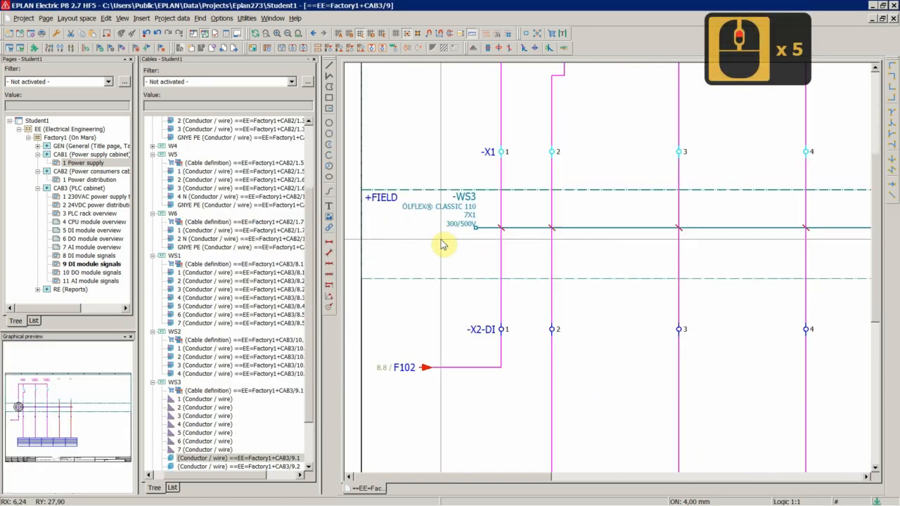
Assign cable WS3's unplaced conductors 1 to 6 to its connection points on terminal columns 1 to 6.
{"action": "left_click", "coordinate": [500, 220]}
{"action": "left_click", "coordinate": [415, 251]}
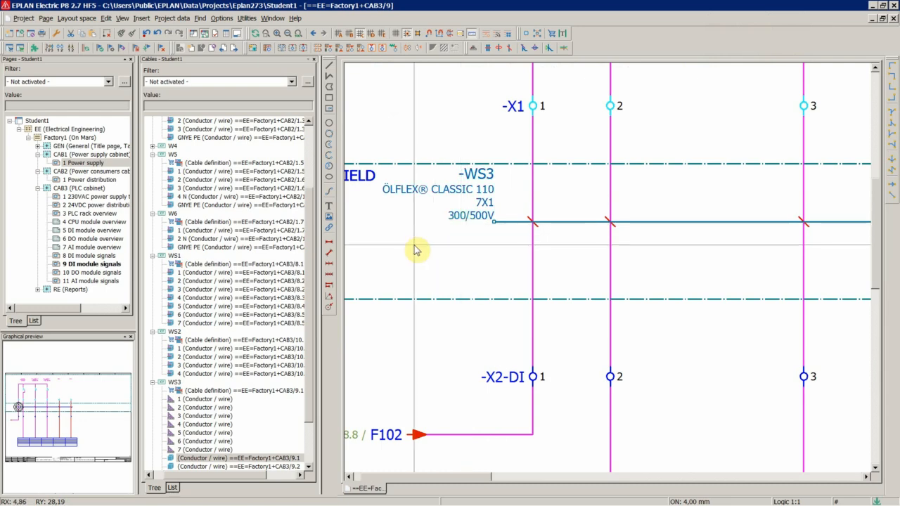
{"action": "scroll", "coordinate": [391, 253], "scroll_direction": "down", "scroll_amount": 7}
{"action": "scroll", "coordinate": [596, 307], "scroll_direction": "down", "scroll_amount": 2}
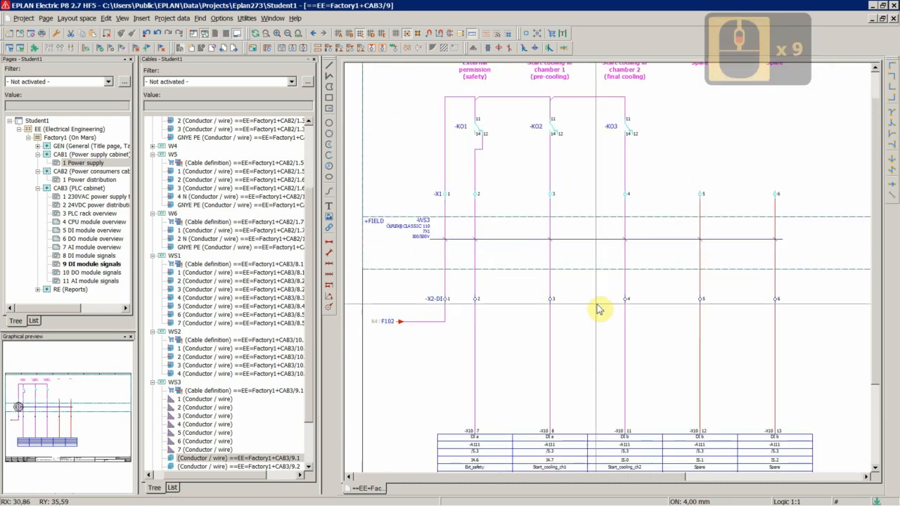
{"action": "scroll", "coordinate": [536, 282], "scroll_direction": "up", "scroll_amount": 3}
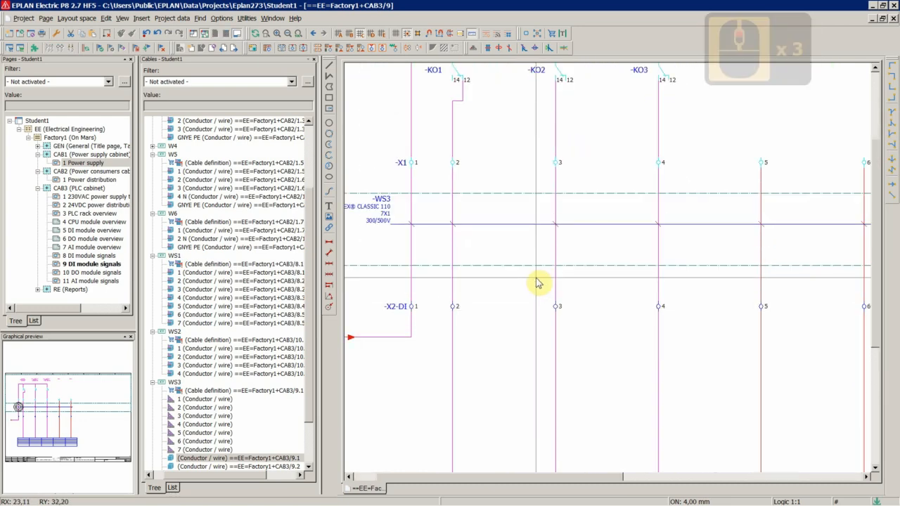
{"action": "double_click", "coordinate": [190, 399]}
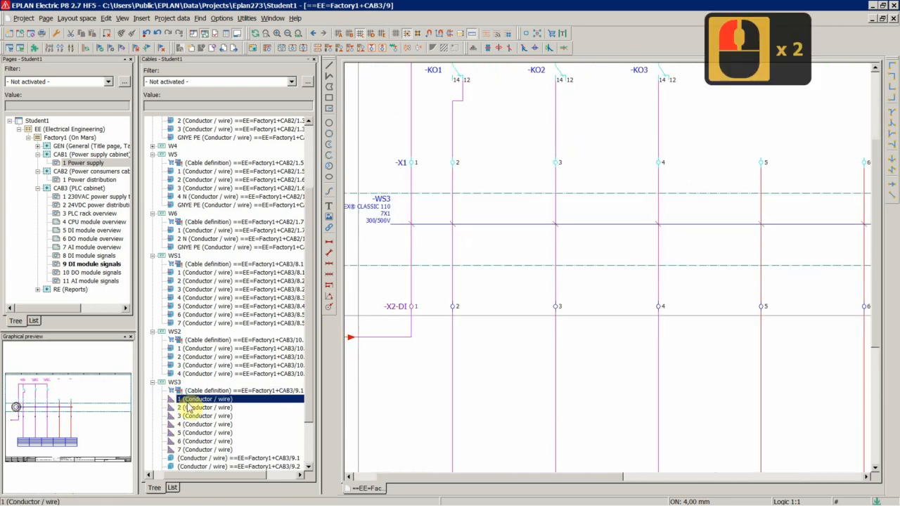
{"action": "left_click", "coordinate": [200, 450], "text": "shift"}
{"action": "right_click", "coordinate": [200, 450]}
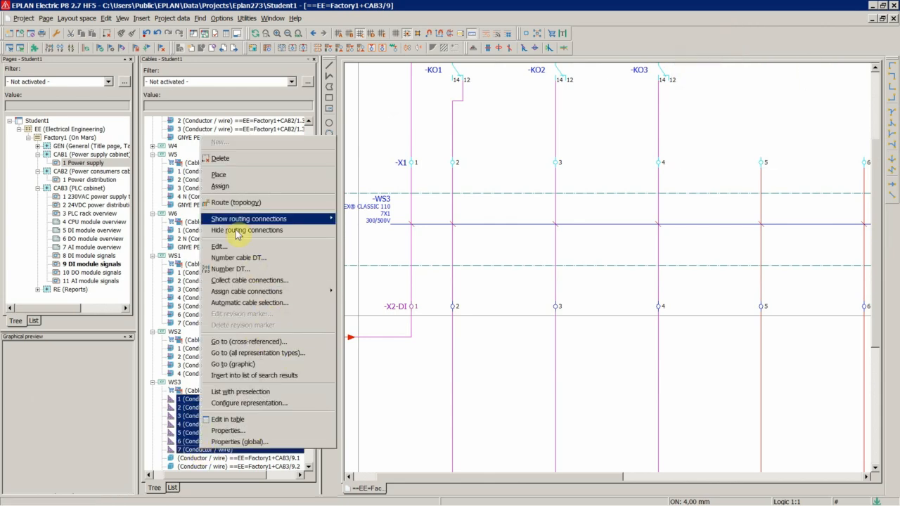
{"action": "left_click", "coordinate": [220, 187]}
{"action": "scroll", "coordinate": [426, 227], "scroll_direction": "up", "scroll_amount": 9}
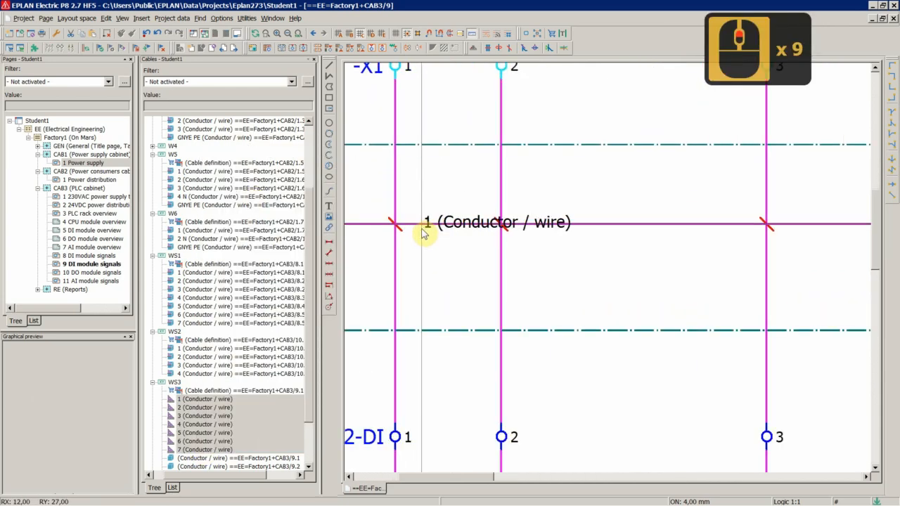
{"action": "left_click", "coordinate": [395, 224]}
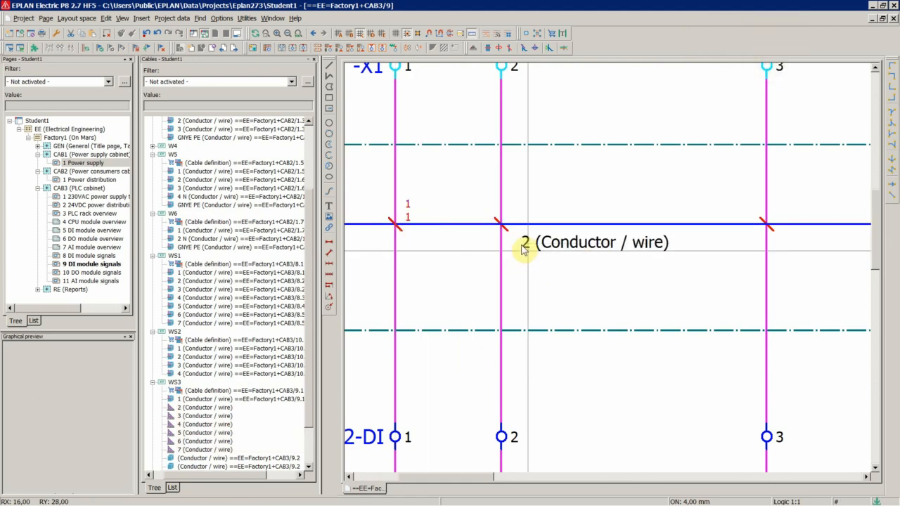
{"action": "left_click", "coordinate": [773, 238]}
{"action": "scroll", "coordinate": [759, 247], "scroll_direction": "down", "scroll_amount": 5}
{"action": "scroll", "coordinate": [580, 279], "scroll_direction": "up", "scroll_amount": 8}
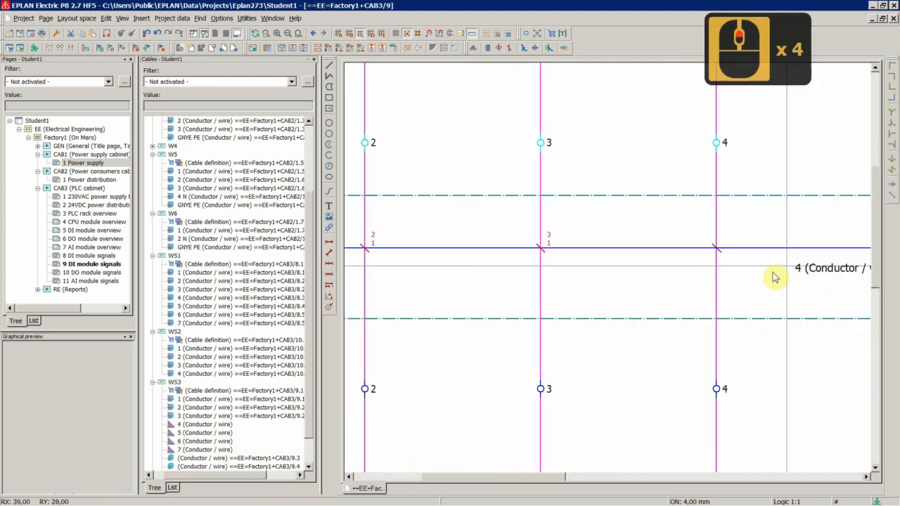
{"action": "left_click", "coordinate": [704, 245]}
{"action": "scroll", "coordinate": [401, 267], "scroll_direction": "down", "scroll_amount": 4}
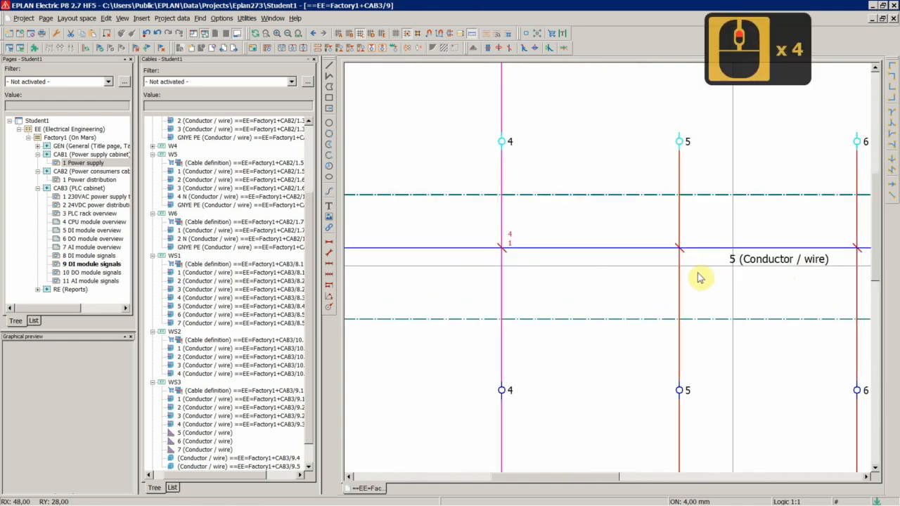
{"action": "scroll", "coordinate": [699, 277], "scroll_direction": "up", "scroll_amount": 4}
{"action": "left_click", "coordinate": [665, 239]}
{"action": "scroll", "coordinate": [504, 271], "scroll_direction": "down", "scroll_amount": 5}
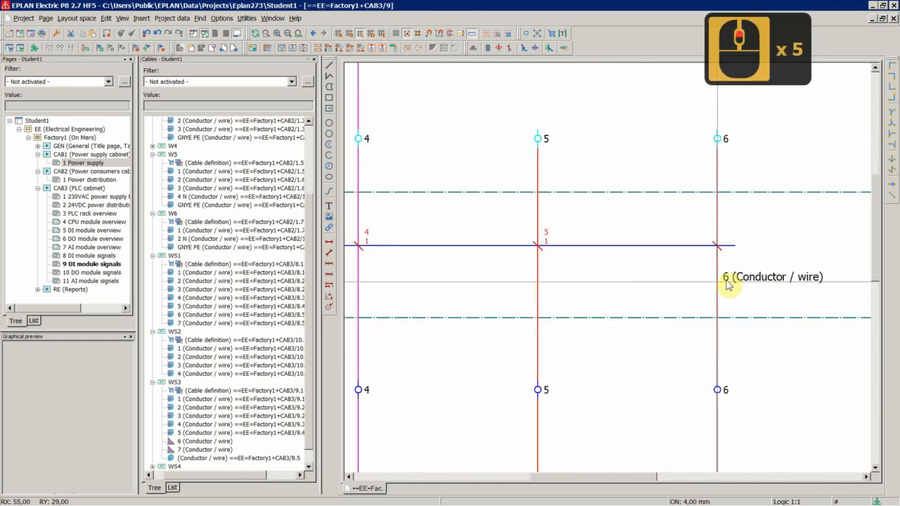
{"action": "scroll", "coordinate": [715, 281], "scroll_direction": "up", "scroll_amount": 5}
{"action": "left_click", "coordinate": [705, 215]}
Duplicate the column-6 terminals and cable connection point one column to the right, keeping the numbering unmodified.
{"action": "scroll", "coordinate": [548, 237], "scroll_direction": "down", "scroll_amount": 5}
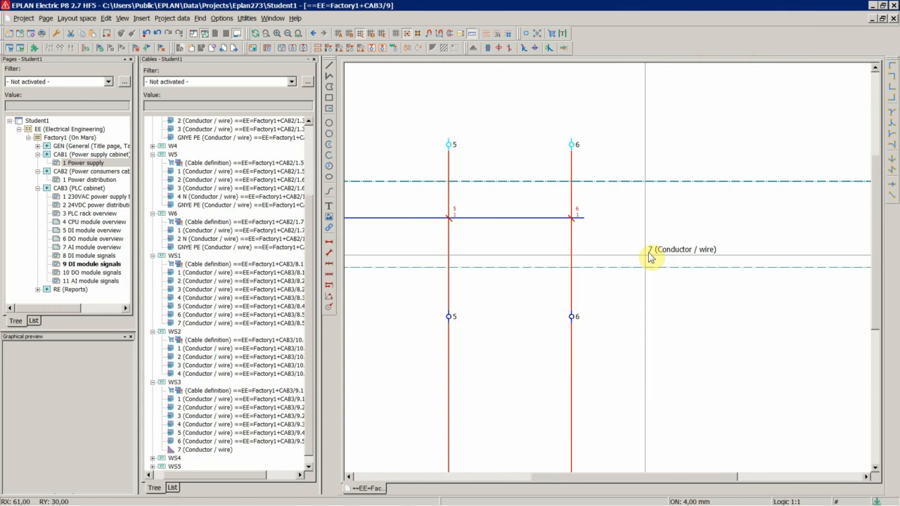
{"action": "scroll", "coordinate": [552, 149], "scroll_direction": "down", "scroll_amount": 3}
{"action": "left_click_drag", "start_coordinate": [553, 130], "coordinate": [607, 281]}
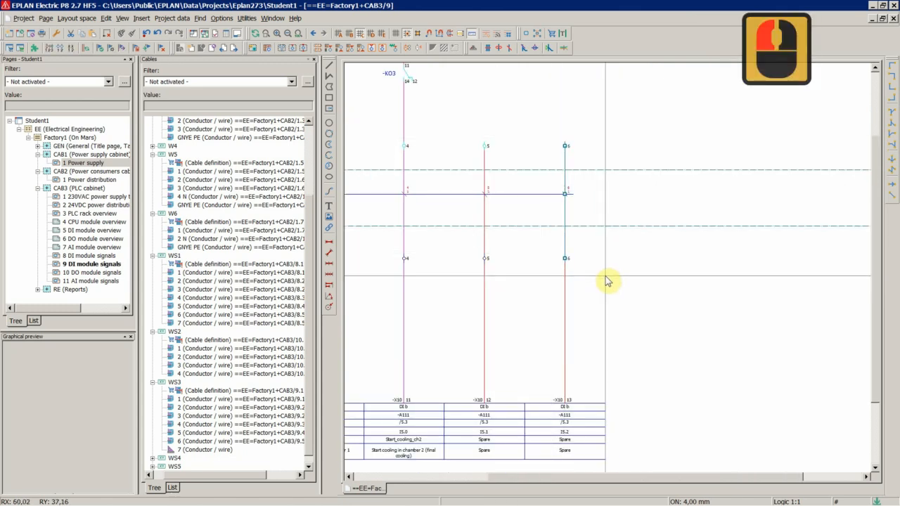
{"action": "key", "text": "ctrl+v"}
{"action": "scroll", "coordinate": [615, 184], "scroll_direction": "up", "scroll_amount": 2}
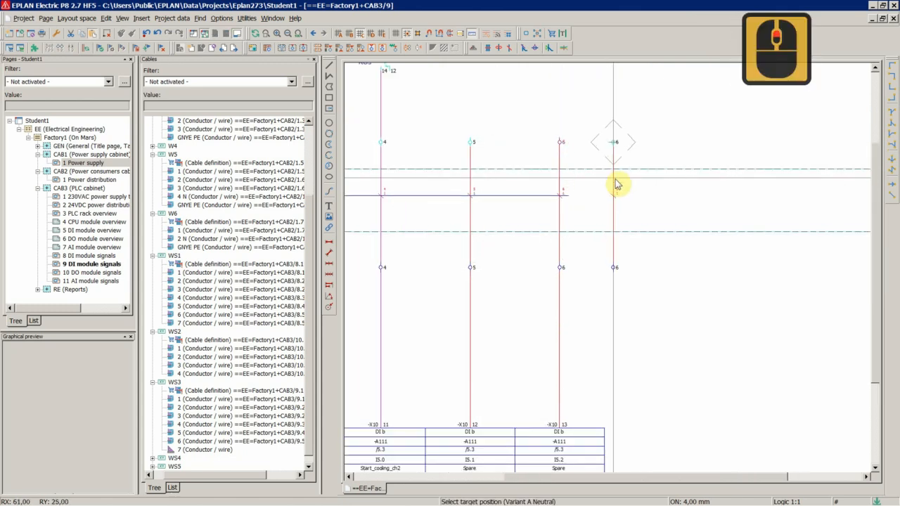
{"action": "scroll", "coordinate": [615, 185], "scroll_direction": "up", "scroll_amount": 8}
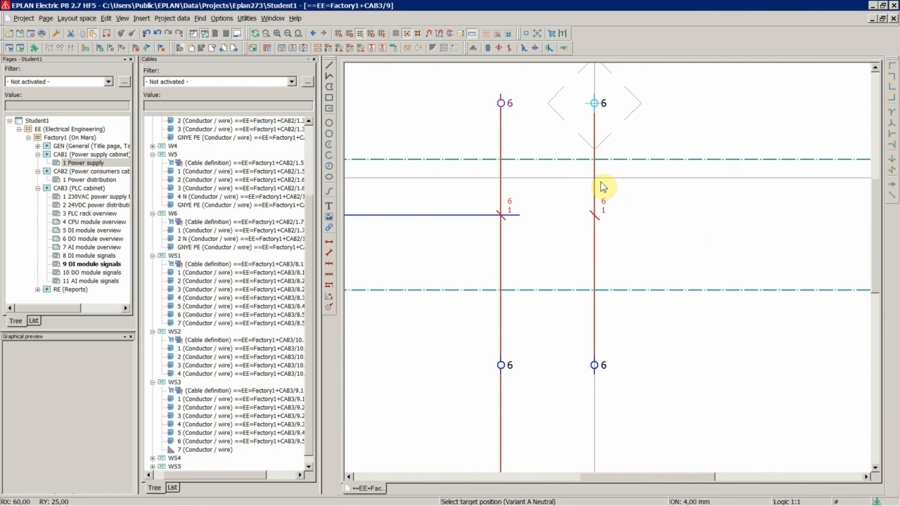
{"action": "left_click", "coordinate": [598, 104]}
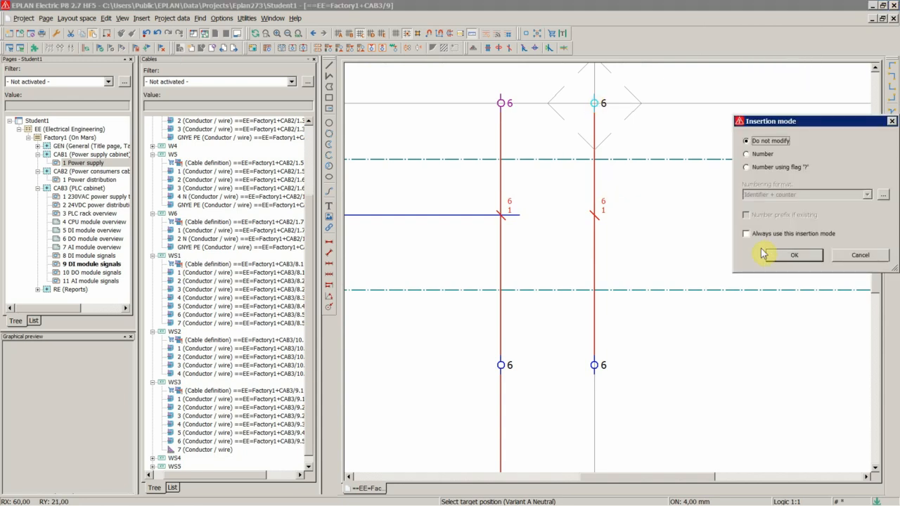
{"action": "left_click", "coordinate": [794, 255]}
{"action": "key", "text": "Escape"}
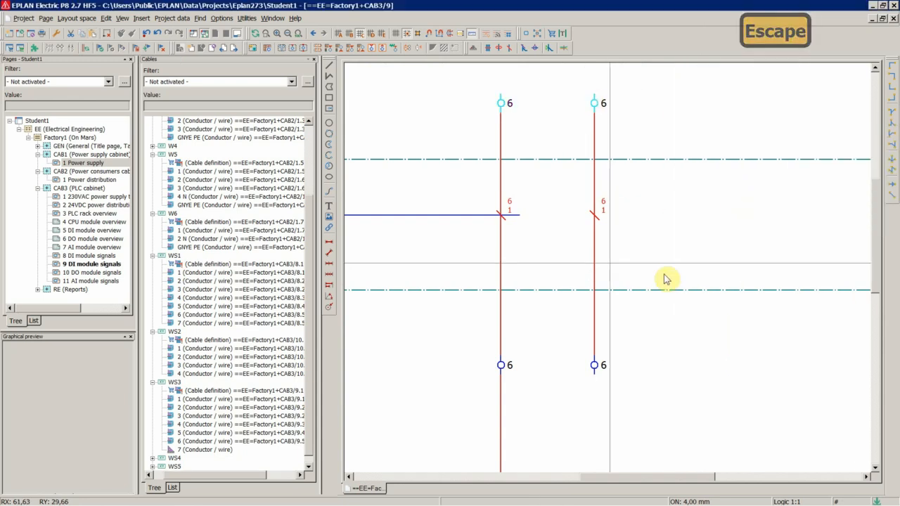
Stretch cable WS3's line so it reaches the new terminal column.
{"action": "left_click", "coordinate": [510, 216]}
{"action": "left_click", "coordinate": [519, 215]}
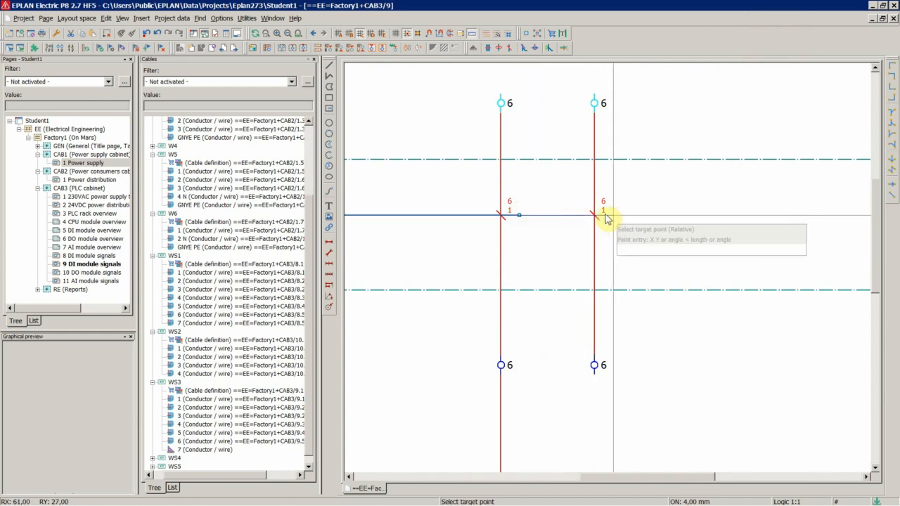
{"action": "left_click", "coordinate": [606, 218]}
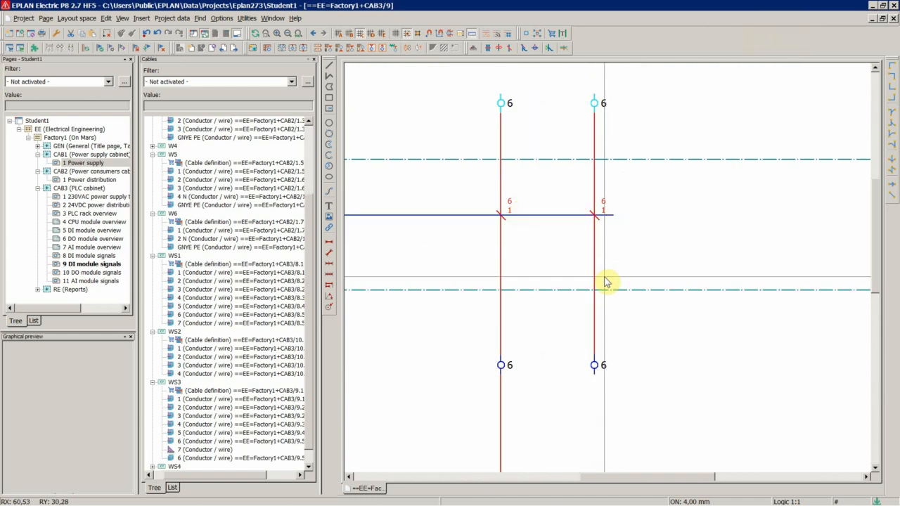
Assign cable WS3's conductor 7 to the connection point on the new column.
{"action": "right_click", "coordinate": [197, 450]}
{"action": "left_click", "coordinate": [216, 185]}
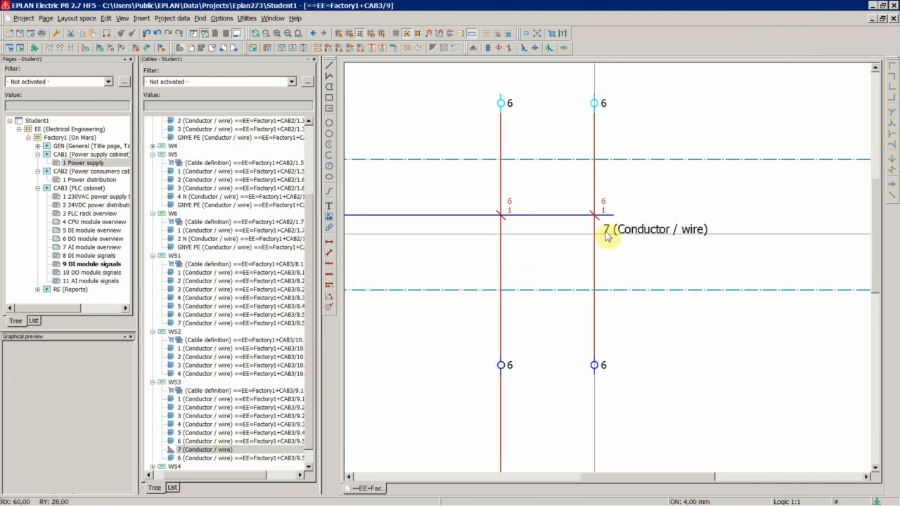
{"action": "scroll", "coordinate": [586, 211], "scroll_direction": "up", "scroll_amount": 2}
{"action": "left_click", "coordinate": [584, 204]}
{"action": "left_click", "coordinate": [473, 274]}
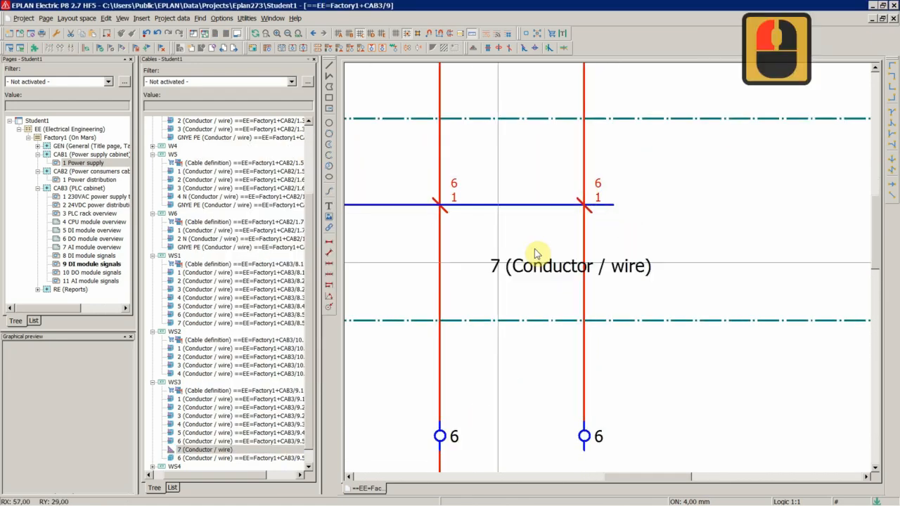
{"action": "scroll", "coordinate": [597, 184], "scroll_direction": "up", "scroll_amount": 9}
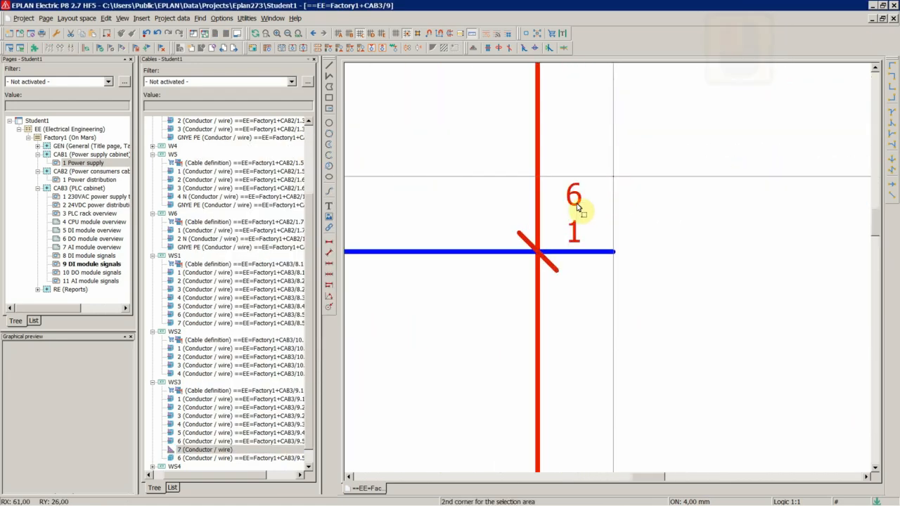
Inspect cable WS3's connection points across the terminal columns.
{"action": "left_click", "coordinate": [574, 232]}
{"action": "scroll", "coordinate": [710, 258], "scroll_direction": "down", "scroll_amount": 20}
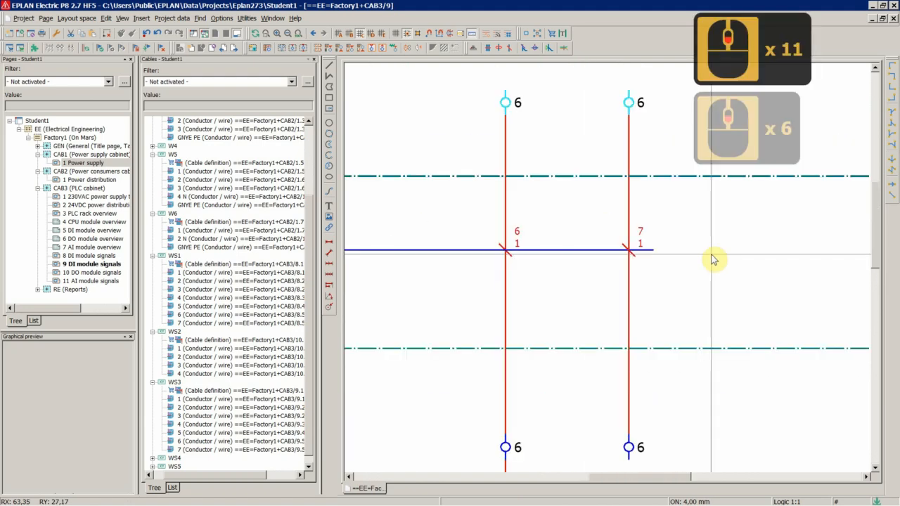
{"action": "scroll", "coordinate": [391, 237], "scroll_direction": "up", "scroll_amount": 6}
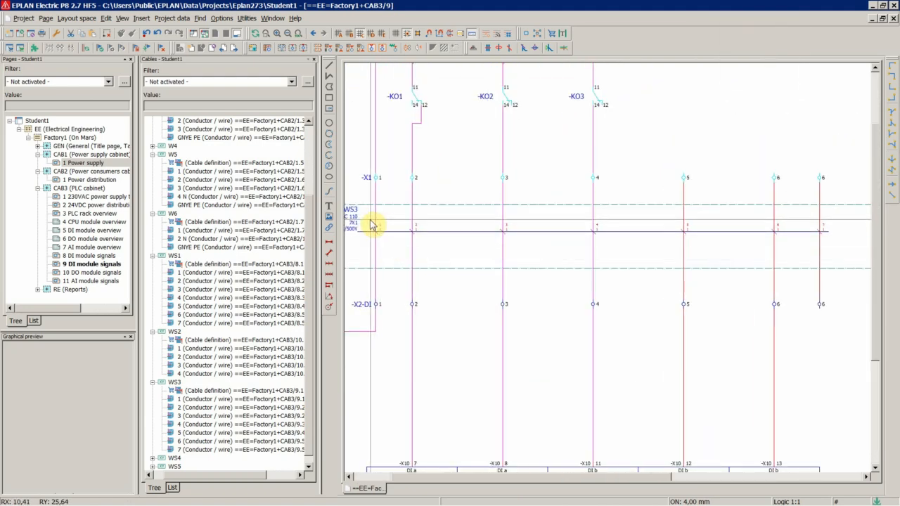
{"action": "left_click_drag", "start_coordinate": [368, 221], "coordinate": [860, 261]}
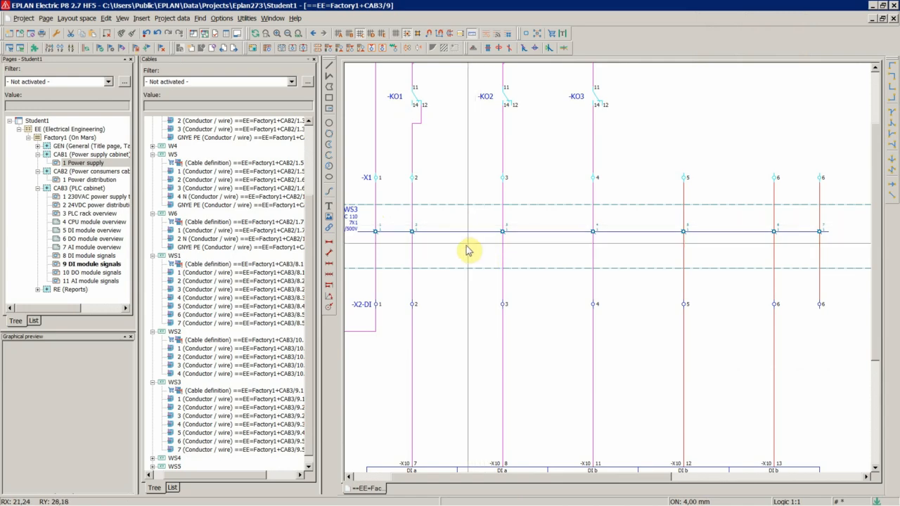
{"action": "scroll", "coordinate": [450, 251], "scroll_direction": "up", "scroll_amount": 4}
{"action": "scroll", "coordinate": [534, 282], "scroll_direction": "down", "scroll_amount": 5}
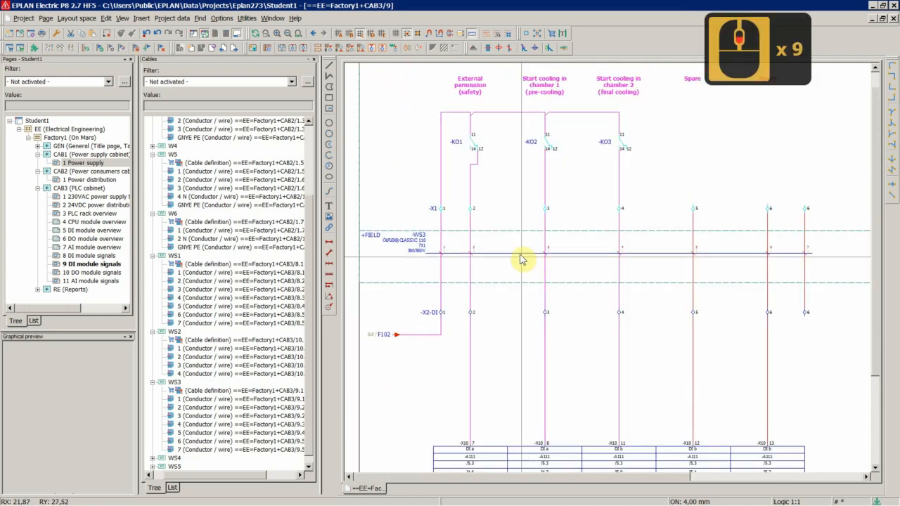
{"action": "scroll", "coordinate": [753, 237], "scroll_direction": "down", "scroll_amount": 3}
{"action": "scroll", "coordinate": [440, 220], "scroll_direction": "up", "scroll_amount": 5}
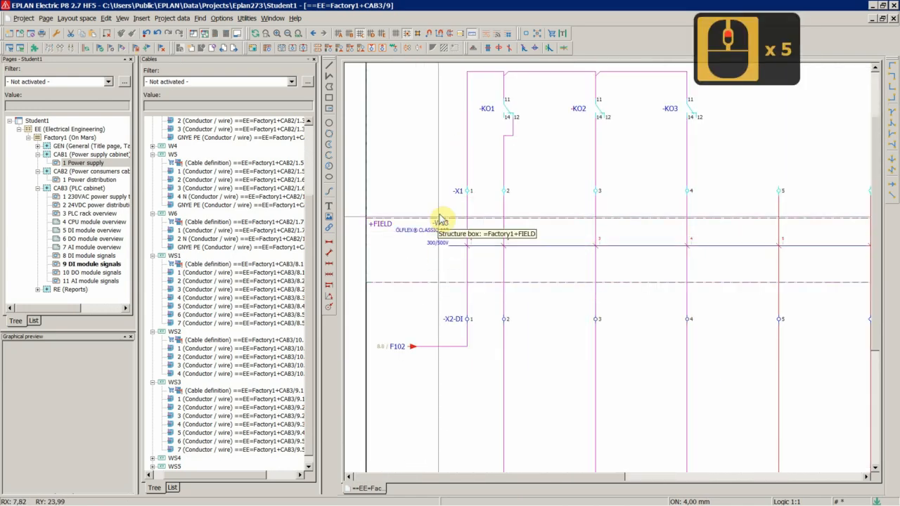
Select the X2-DI and X1 terminal strips and renumber their terminals, applying to all selected terminal strips.
{"action": "left_click", "coordinate": [441, 298]}
{"action": "left_click", "coordinate": [453, 319], "text": "ctrl"}
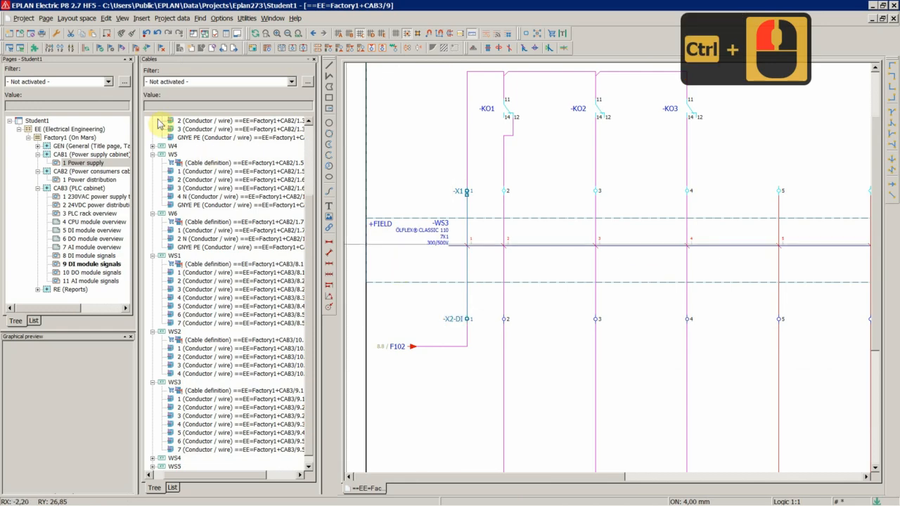
{"action": "left_click", "coordinate": [166, 18]}
{"action": "left_click", "coordinate": [226, 73]}
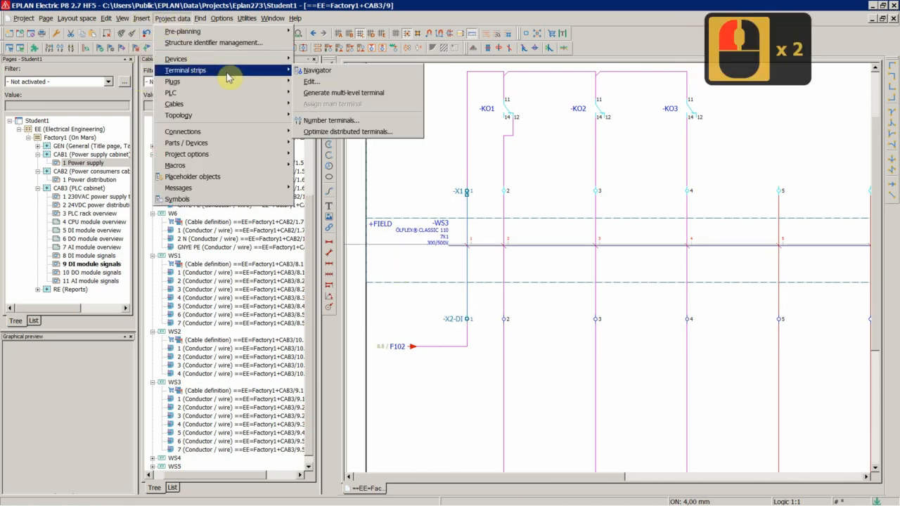
{"action": "left_click", "coordinate": [355, 124]}
{"action": "left_click", "coordinate": [713, 116]}
{"action": "left_click", "coordinate": [717, 132]}
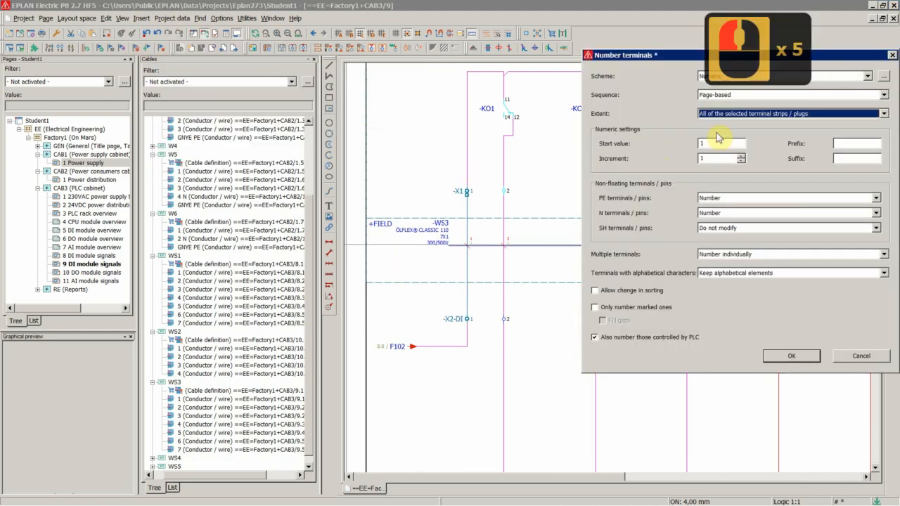
{"action": "left_click", "coordinate": [791, 355]}
Open the properties of the new column's upper terminal to check its designation.
{"action": "scroll", "coordinate": [787, 361], "scroll_direction": "down", "scroll_amount": 6}
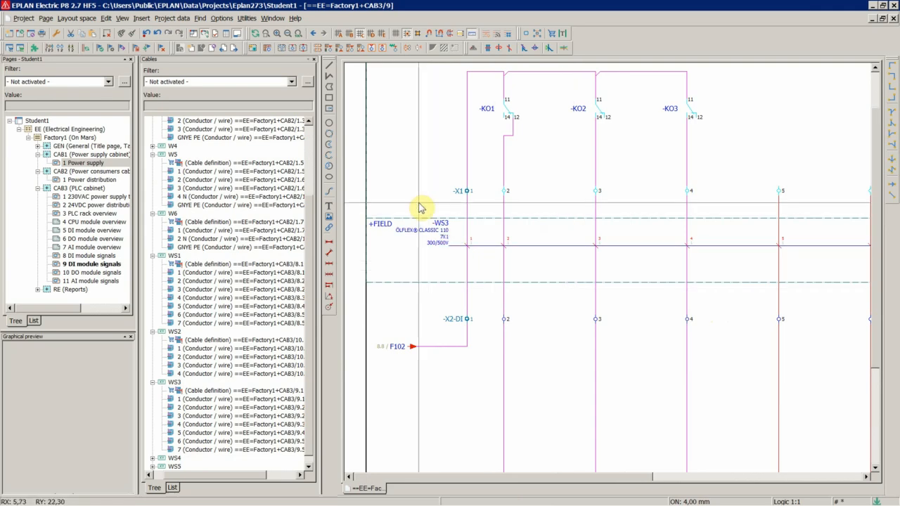
{"action": "scroll", "coordinate": [864, 256], "scroll_direction": "up", "scroll_amount": 9}
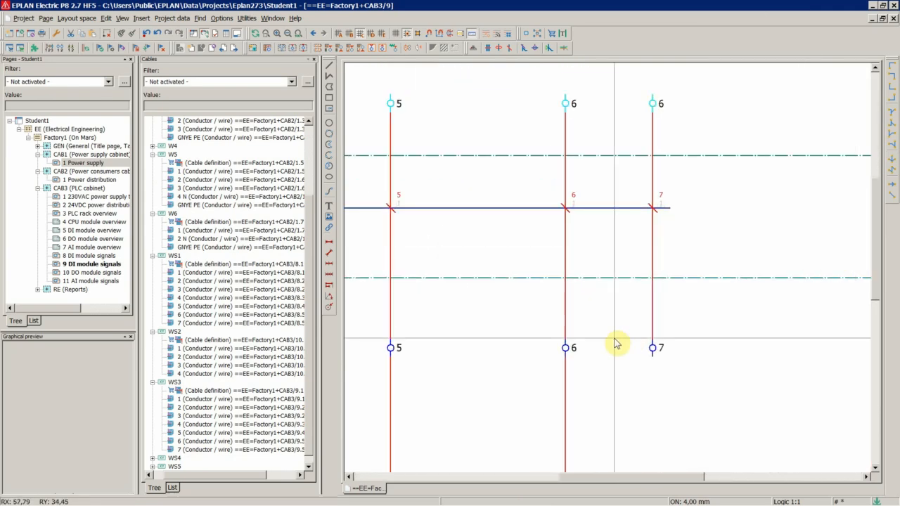
{"action": "double_click", "coordinate": [654, 104]}
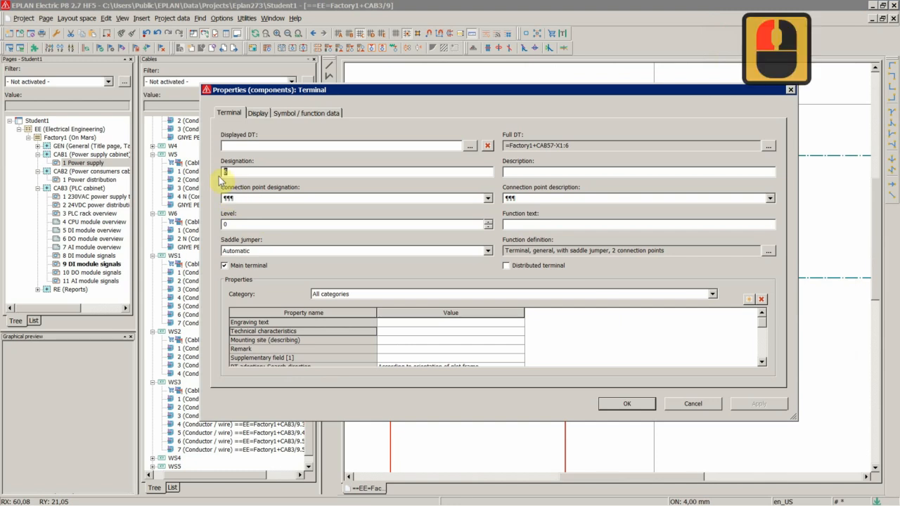
{"action": "left_click", "coordinate": [626, 402]}
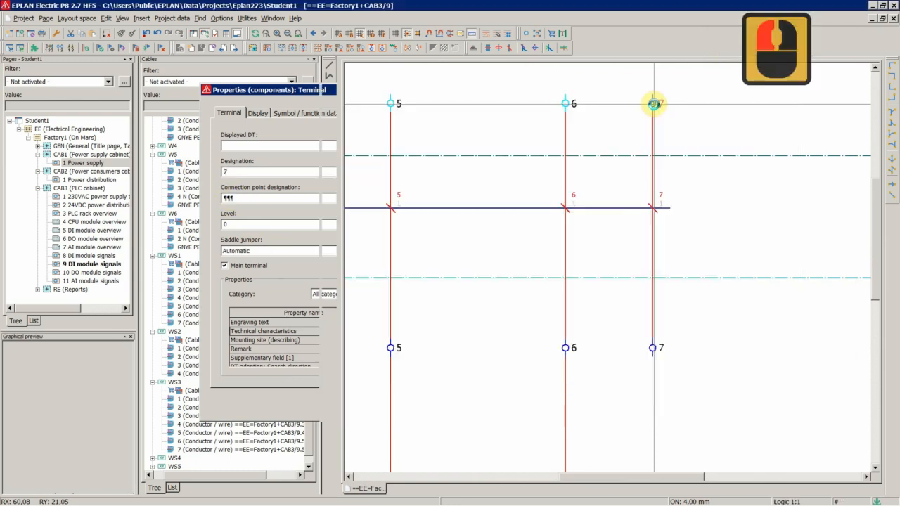
{"action": "double_click", "coordinate": [647, 241]}
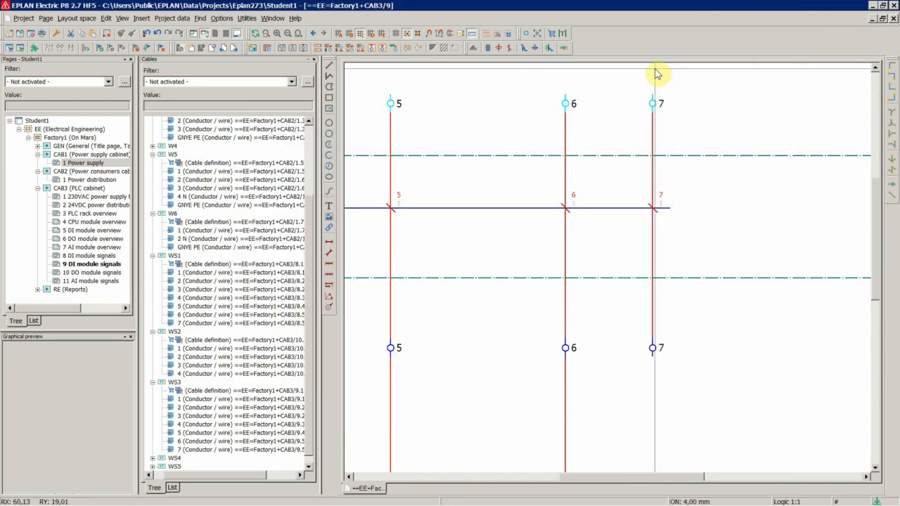
{"action": "scroll", "coordinate": [735, 281], "scroll_direction": "down", "scroll_amount": 5}
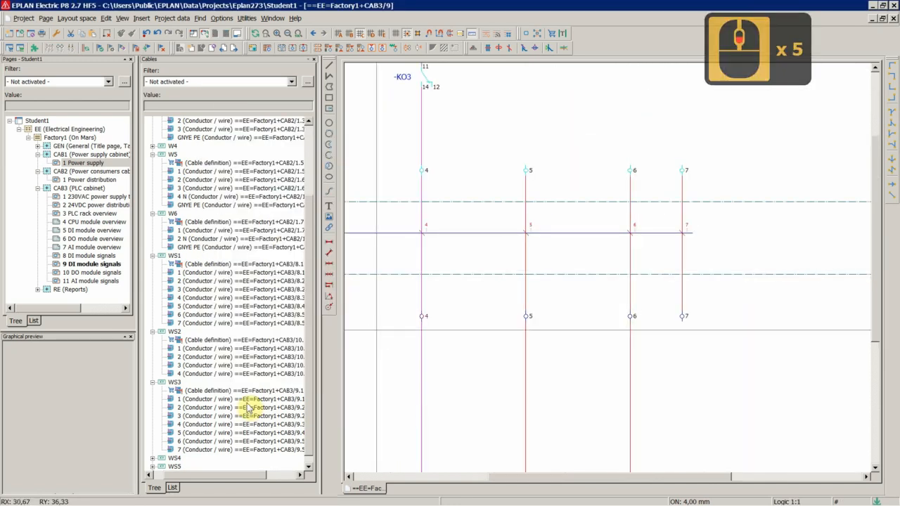
Go to cable WS4's definition and assign part LAPP.1119857 to it, accepting the overwritten cable data.
{"action": "double_click", "coordinate": [175, 459]}
{"action": "scroll", "coordinate": [201, 443], "scroll_direction": "down", "scroll_amount": 5}
{"action": "right_click", "coordinate": [196, 398]}
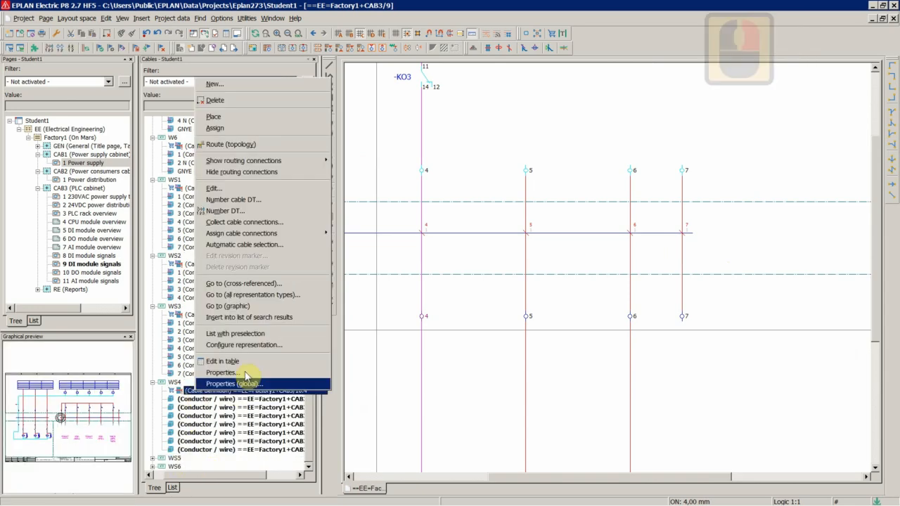
{"action": "left_click", "coordinate": [228, 311]}
{"action": "scroll", "coordinate": [542, 217], "scroll_direction": "down", "scroll_amount": 8}
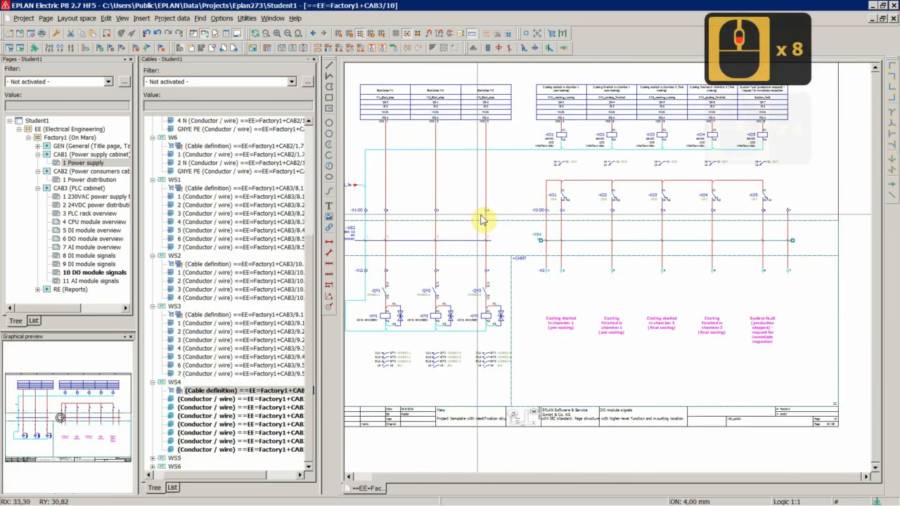
{"action": "scroll", "coordinate": [677, 255], "scroll_direction": "up", "scroll_amount": 3}
{"action": "scroll", "coordinate": [538, 257], "scroll_direction": "up", "scroll_amount": 8}
{"action": "scroll", "coordinate": [451, 230], "scroll_direction": "down", "scroll_amount": 3}
{"action": "scroll", "coordinate": [407, 233], "scroll_direction": "up", "scroll_amount": 5}
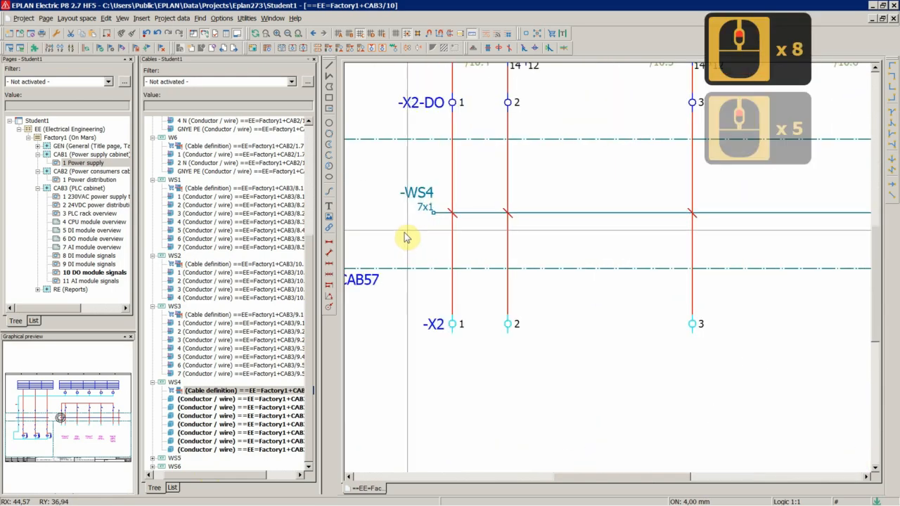
{"action": "double_click", "coordinate": [391, 195]}
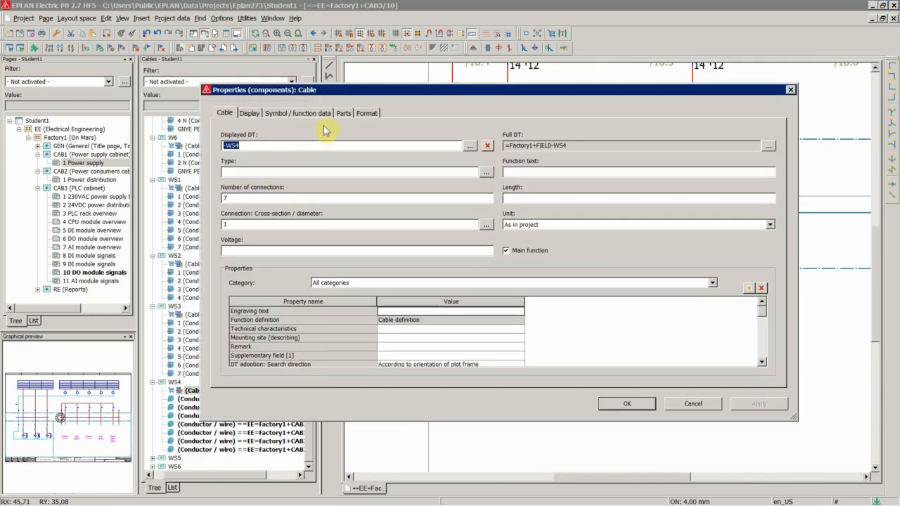
{"action": "left_click", "coordinate": [341, 113]}
{"action": "double_click", "coordinate": [278, 165]}
{"action": "type", "text": "LAPP.1119857"}
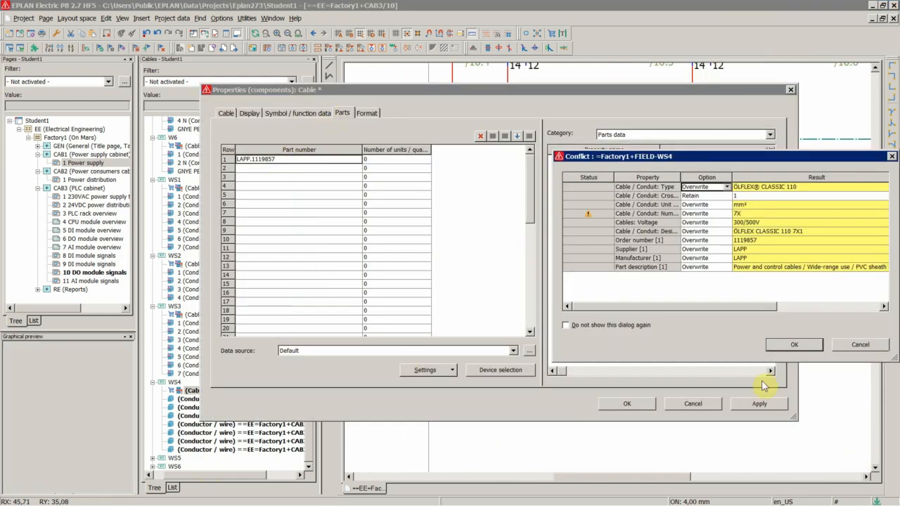
{"action": "left_click", "coordinate": [793, 344]}
{"action": "left_click", "coordinate": [626, 404]}
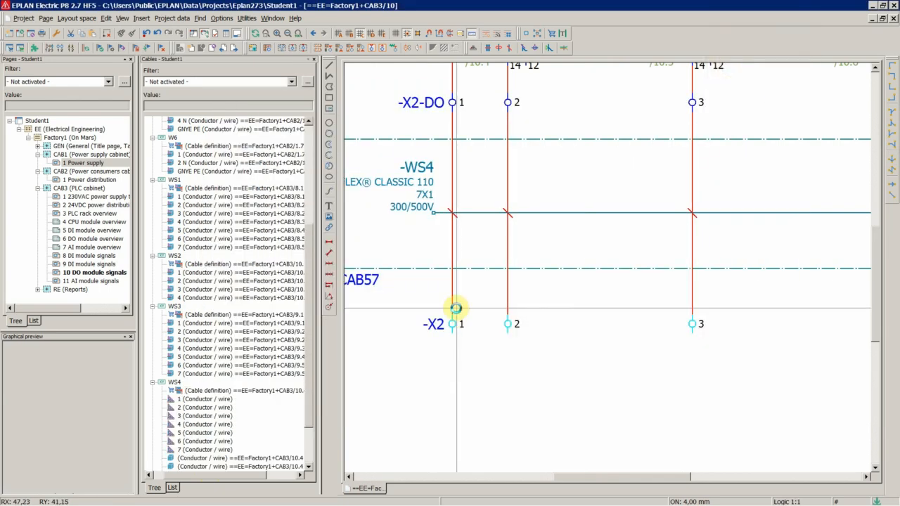
Assign cable WS4's unplaced conductors 1 to 3 to its first three connection points.
{"action": "scroll", "coordinate": [458, 315], "scroll_direction": "down", "scroll_amount": 3}
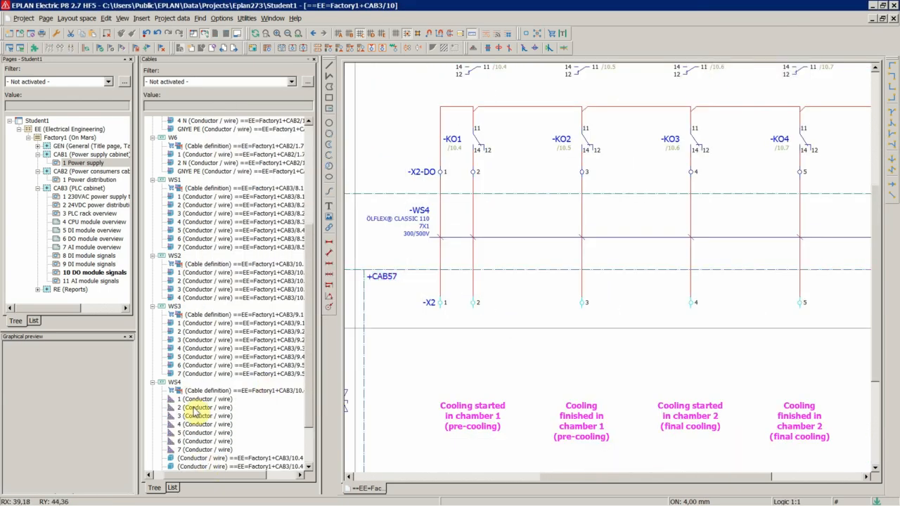
{"action": "left_click", "coordinate": [199, 450], "text": "shift"}
{"action": "right_click", "coordinate": [200, 454]}
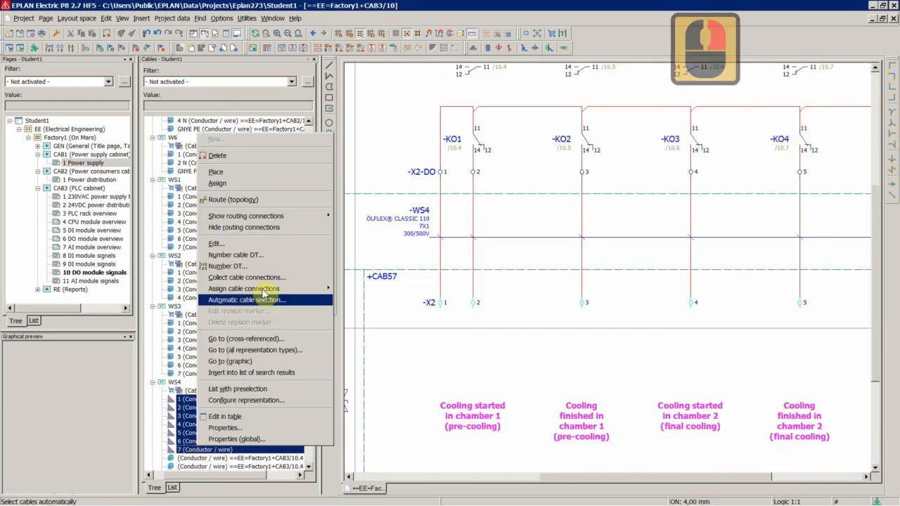
{"action": "left_click", "coordinate": [228, 199]}
{"action": "scroll", "coordinate": [445, 255], "scroll_direction": "up", "scroll_amount": 8}
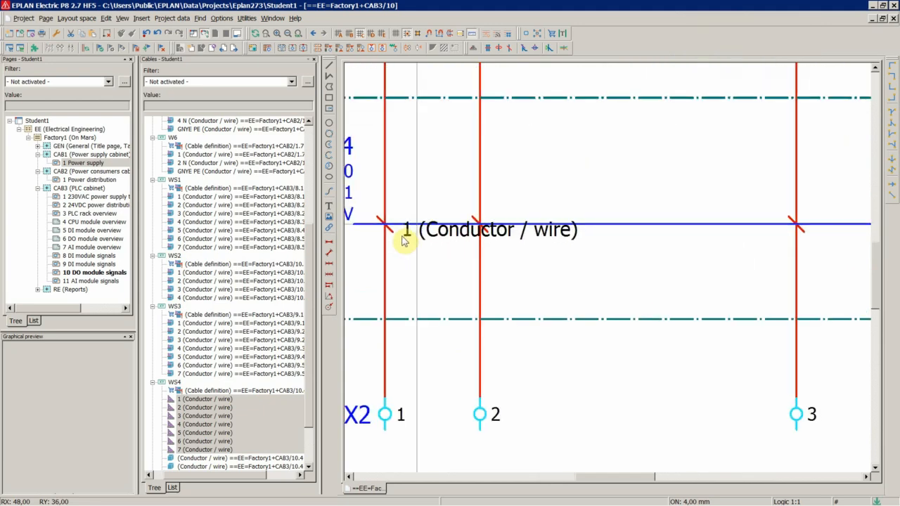
{"action": "left_click", "coordinate": [443, 240]}
{"action": "left_click", "coordinate": [485, 243]}
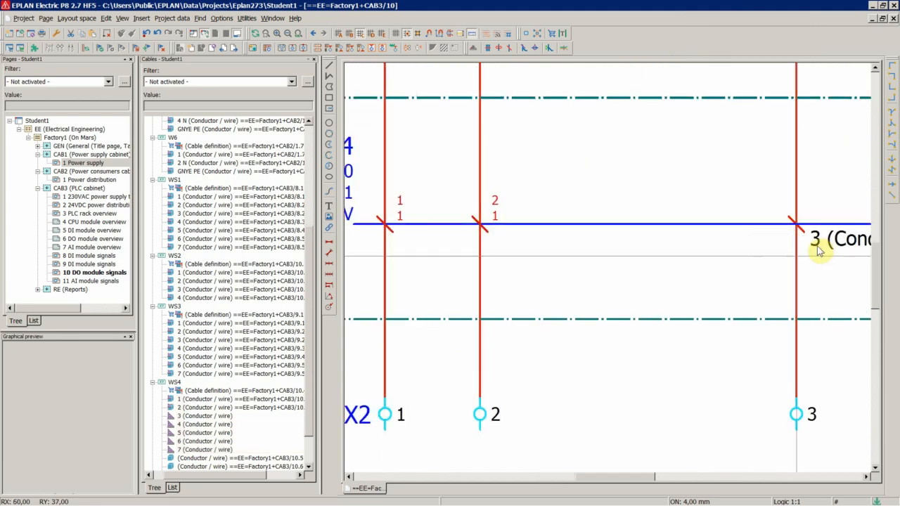
{"action": "left_click", "coordinate": [795, 224]}
Assign cable WS4's conductors 4 to 7 to the remaining connection points in order.
{"action": "scroll", "coordinate": [372, 281], "scroll_direction": "down", "scroll_amount": 11}
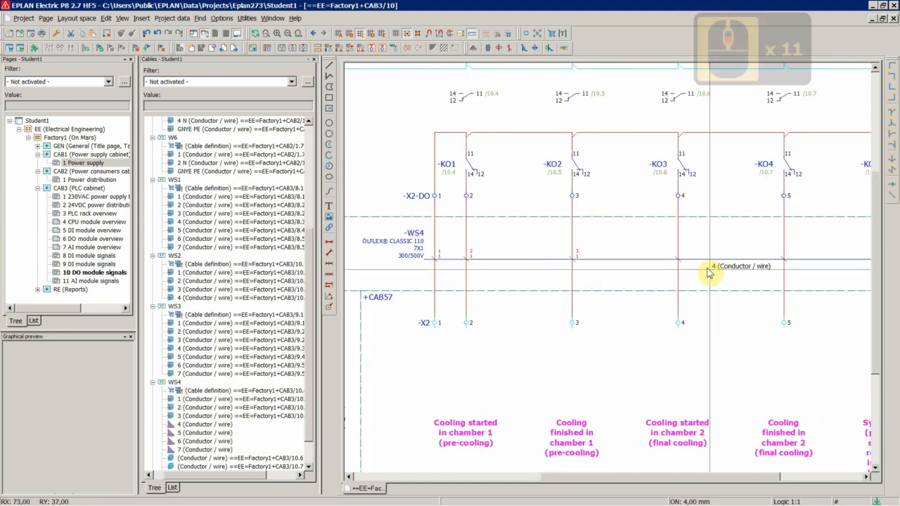
{"action": "scroll", "coordinate": [683, 275], "scroll_direction": "up", "scroll_amount": 10}
{"action": "left_click", "coordinate": [621, 243]}
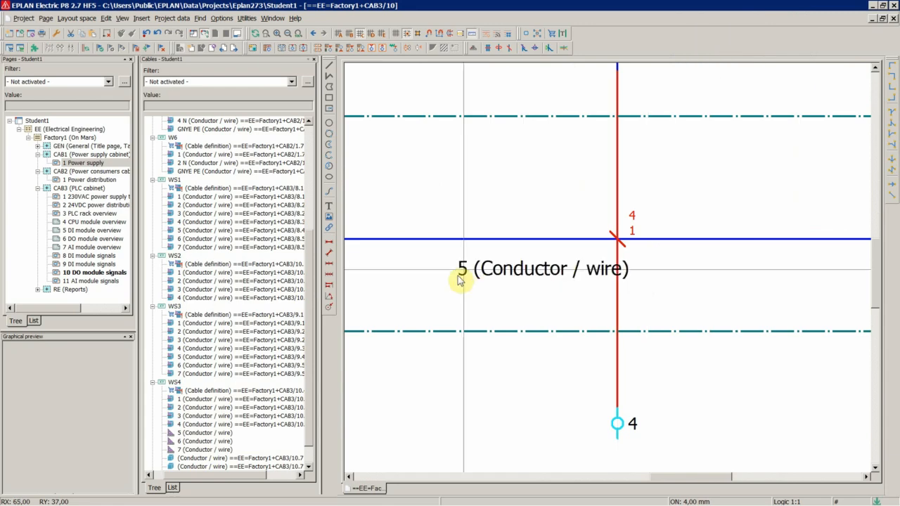
{"action": "scroll", "coordinate": [663, 277], "scroll_direction": "down", "scroll_amount": 10}
{"action": "scroll", "coordinate": [666, 281], "scroll_direction": "up", "scroll_amount": 10}
{"action": "left_click", "coordinate": [606, 220]}
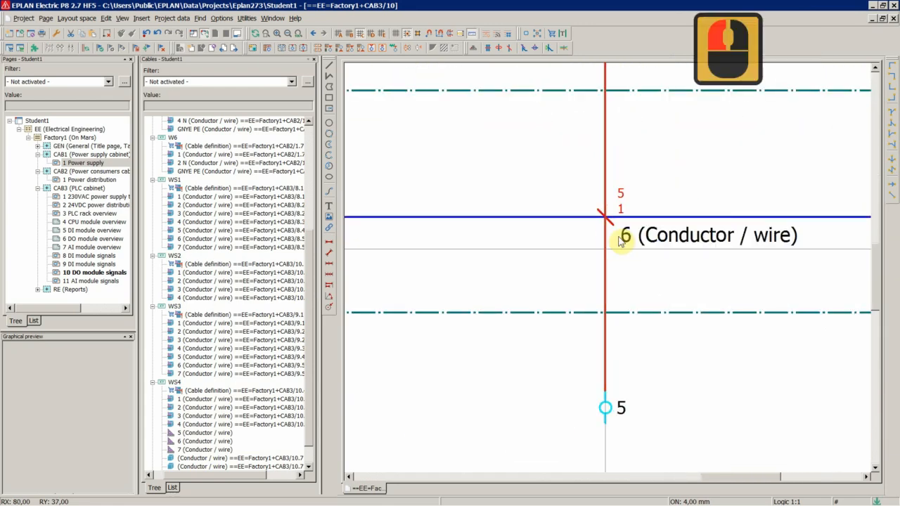
{"action": "scroll", "coordinate": [457, 267], "scroll_direction": "down", "scroll_amount": 9}
{"action": "scroll", "coordinate": [627, 273], "scroll_direction": "up", "scroll_amount": 9}
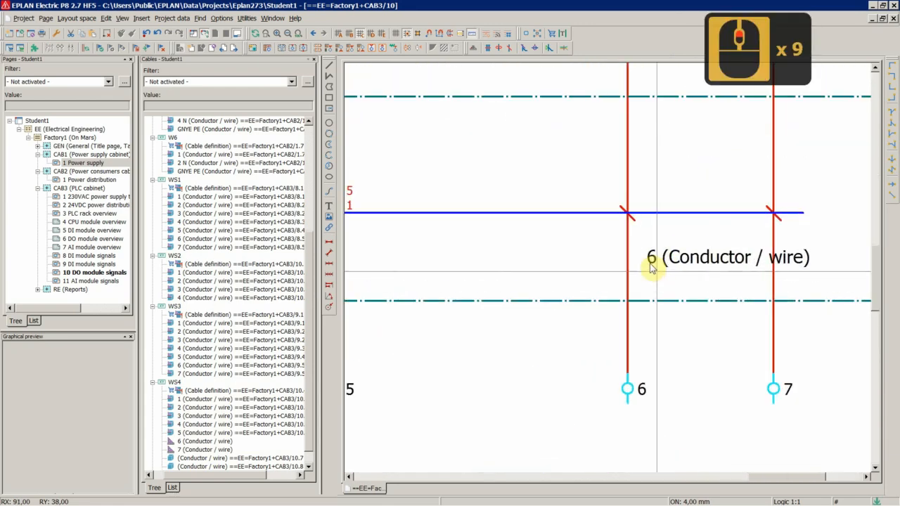
{"action": "left_click", "coordinate": [629, 200]}
{"action": "scroll", "coordinate": [703, 255], "scroll_direction": "down", "scroll_amount": 5}
{"action": "scroll", "coordinate": [703, 249], "scroll_direction": "up", "scroll_amount": 6}
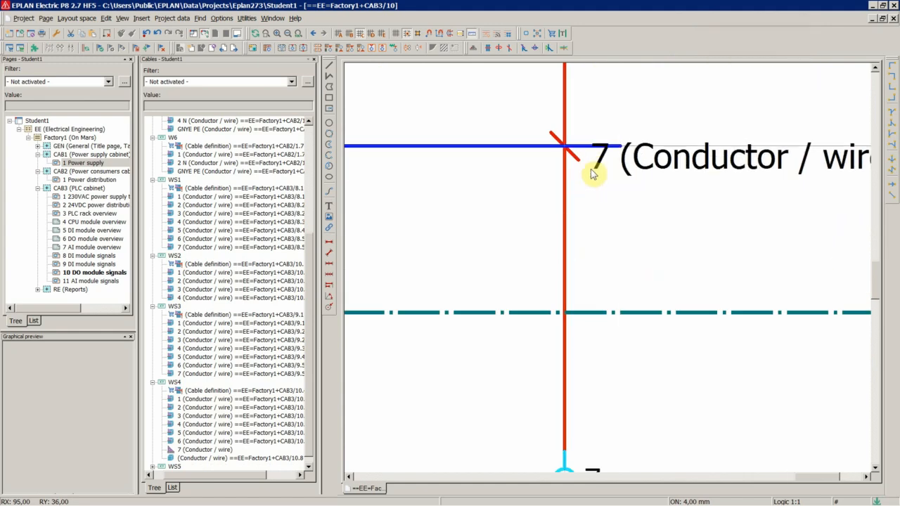
{"action": "left_click", "coordinate": [573, 149]}
{"action": "scroll", "coordinate": [743, 297], "scroll_direction": "down", "scroll_amount": 18}
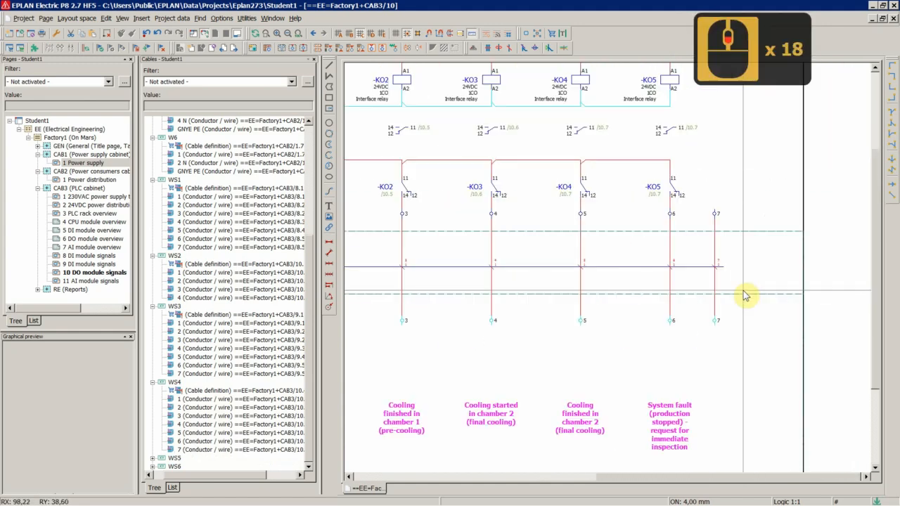
{"action": "scroll", "coordinate": [521, 293], "scroll_direction": "up", "scroll_amount": 5}
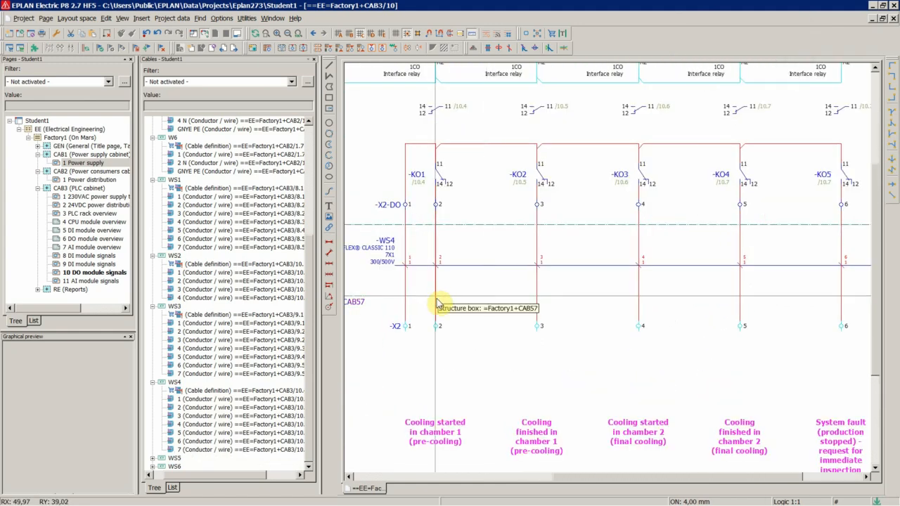
{"action": "scroll", "coordinate": [476, 271], "scroll_direction": "down", "scroll_amount": 4}
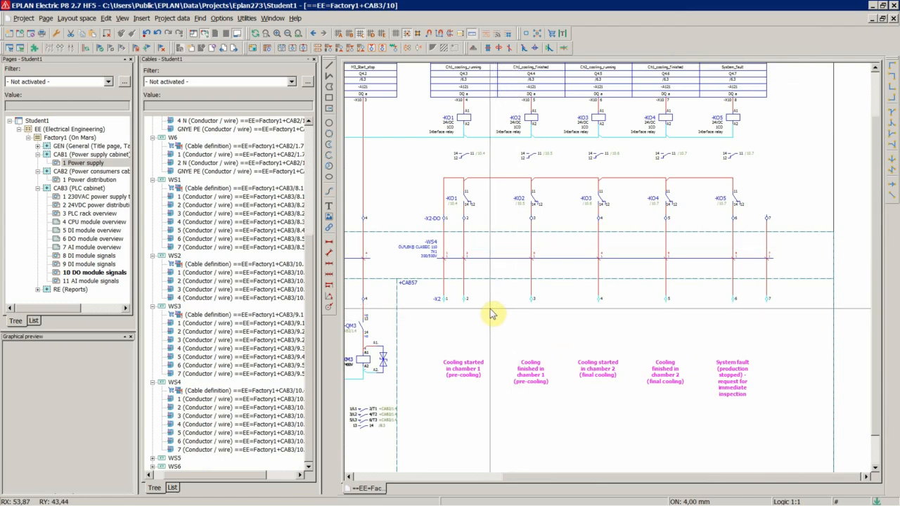
{"action": "scroll", "coordinate": [498, 314], "scroll_direction": "up", "scroll_amount": 2}
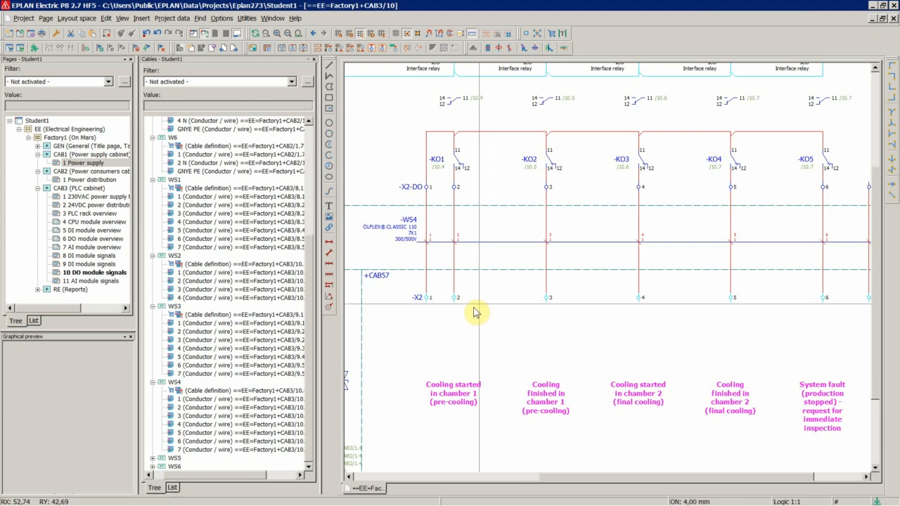
{"action": "scroll", "coordinate": [474, 312], "scroll_direction": "down", "scroll_amount": 4}
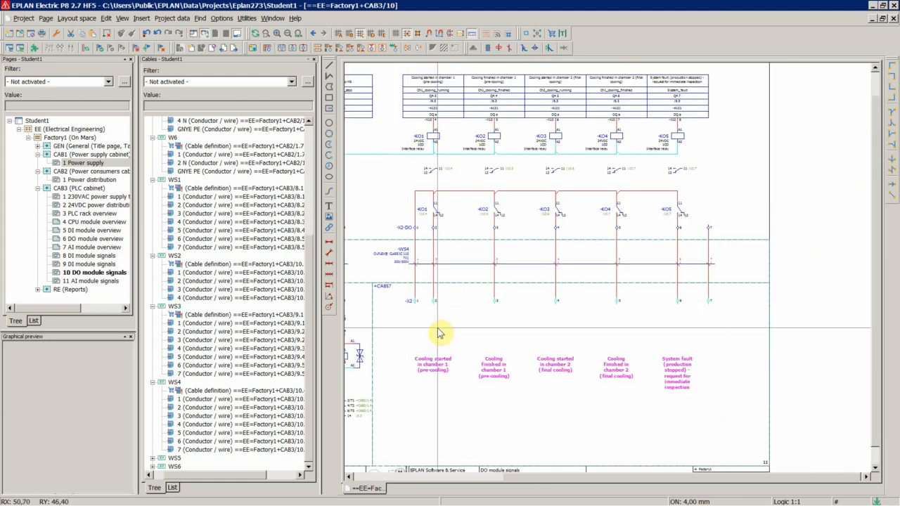
{"action": "scroll", "coordinate": [416, 298], "scroll_direction": "up", "scroll_amount": 13}
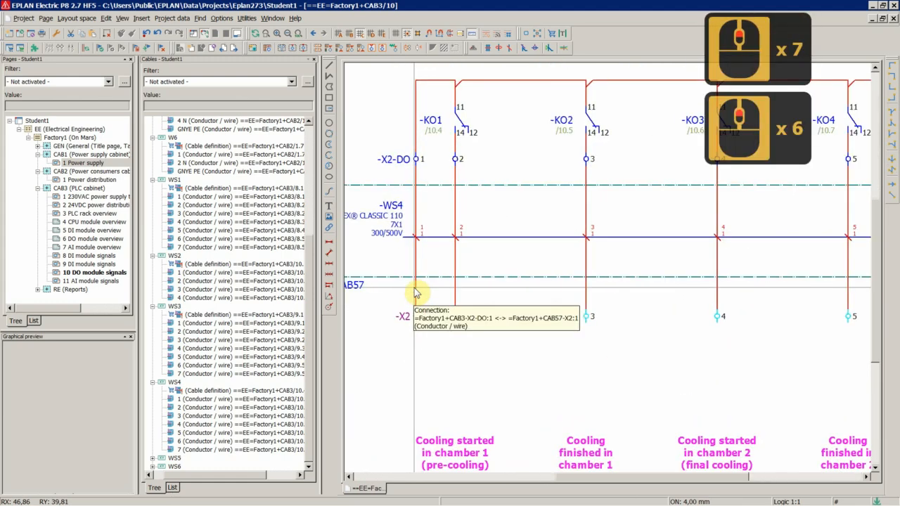
Inspect cable WS4's connection points and their conductor numbers across the DO module signals page.
{"action": "left_click", "coordinate": [410, 200]}
{"action": "scroll", "coordinate": [745, 239], "scroll_direction": "down", "scroll_amount": 7}
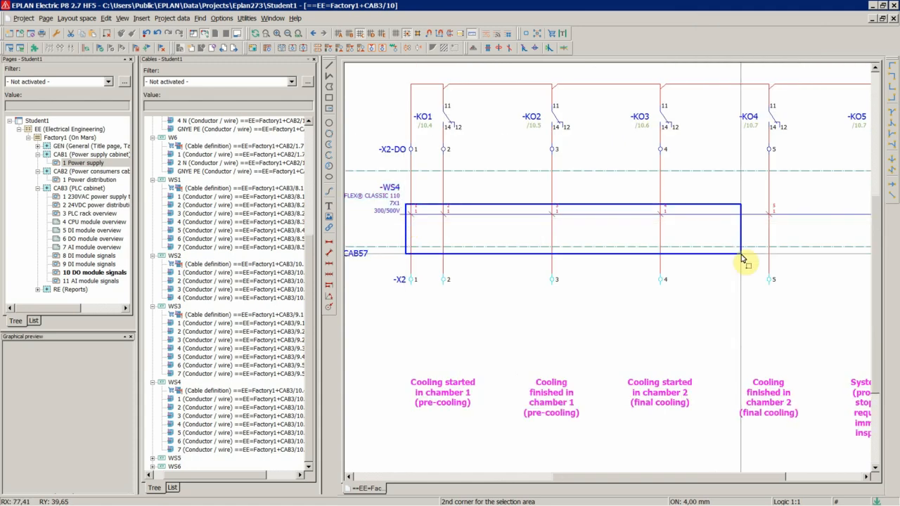
{"action": "left_click", "coordinate": [869, 230]}
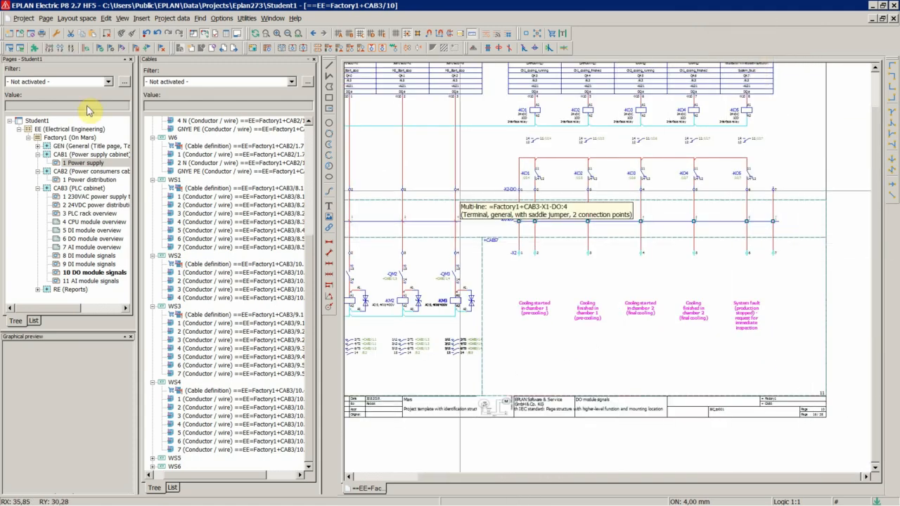
{"action": "scroll", "coordinate": [596, 223], "scroll_direction": "up", "scroll_amount": 10}
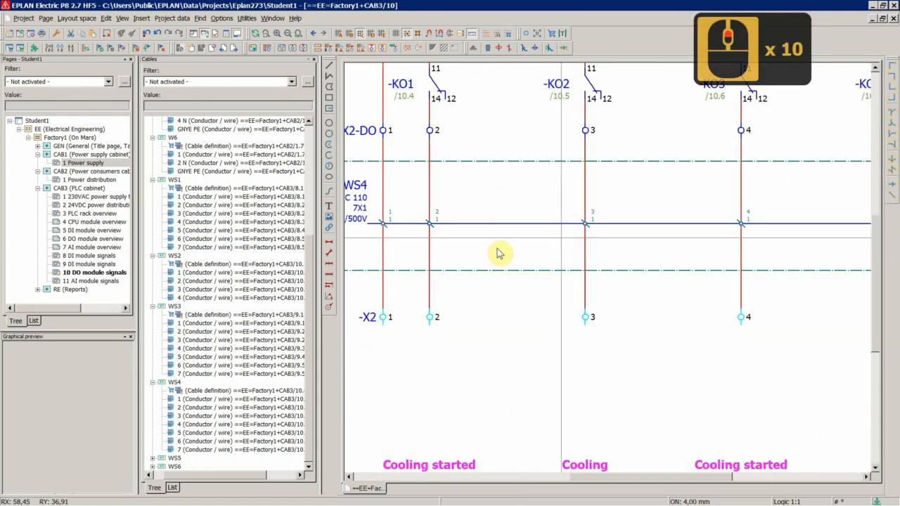
{"action": "scroll", "coordinate": [707, 253], "scroll_direction": "down", "scroll_amount": 5}
{"action": "scroll", "coordinate": [799, 253], "scroll_direction": "up", "scroll_amount": 9}
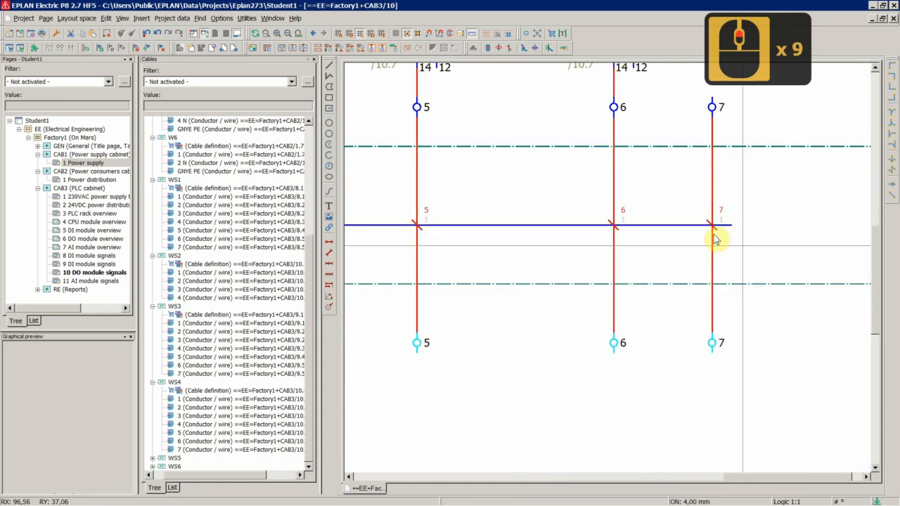
{"action": "scroll", "coordinate": [763, 251], "scroll_direction": "down", "scroll_amount": 2}
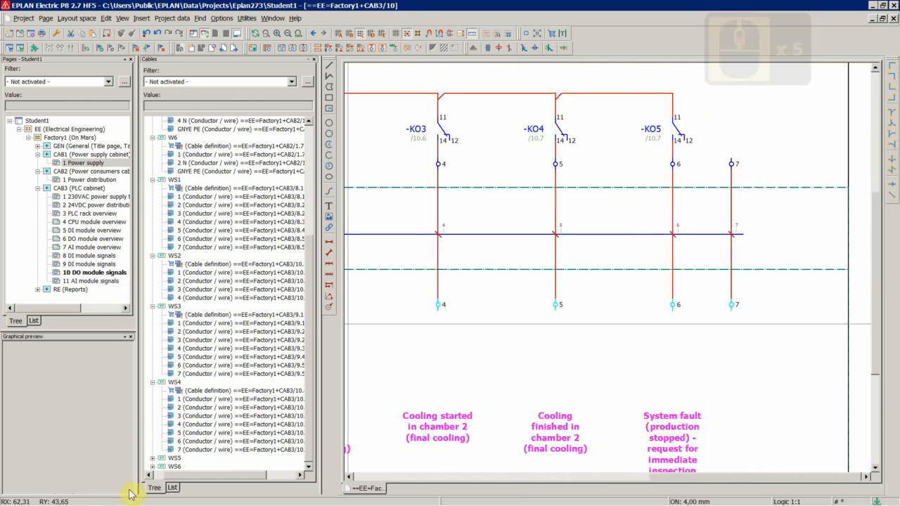
Expand cable WS5 in the cables navigator and go to its BK conductor in the graphic.
{"action": "double_click", "coordinate": [176, 458]}
{"action": "scroll", "coordinate": [188, 447], "scroll_direction": "down", "scroll_amount": 5}
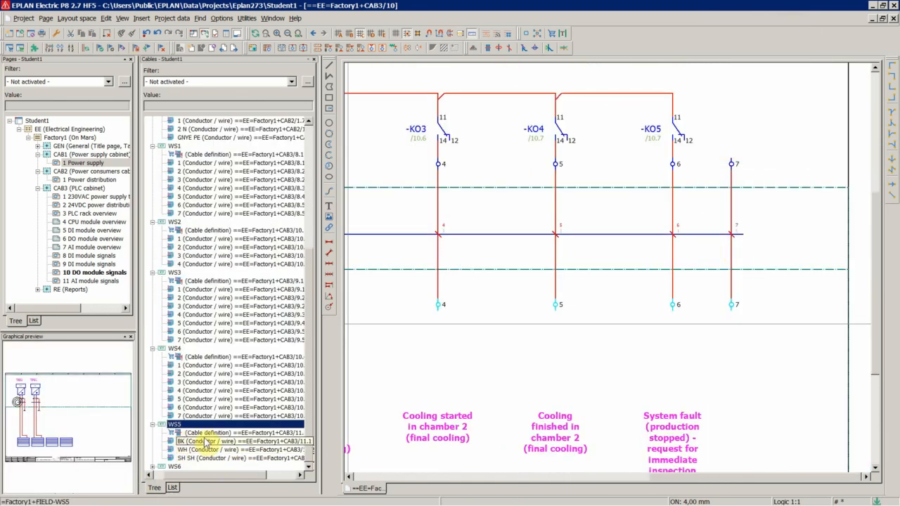
{"action": "left_click", "coordinate": [203, 441]}
{"action": "right_click", "coordinate": [205, 441]}
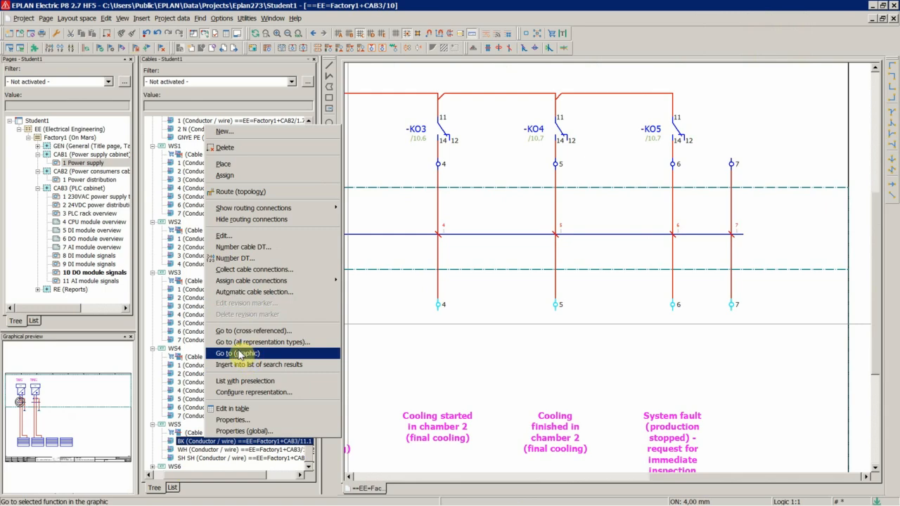
{"action": "left_click", "coordinate": [239, 354]}
{"action": "scroll", "coordinate": [590, 260], "scroll_direction": "up", "scroll_amount": 6}
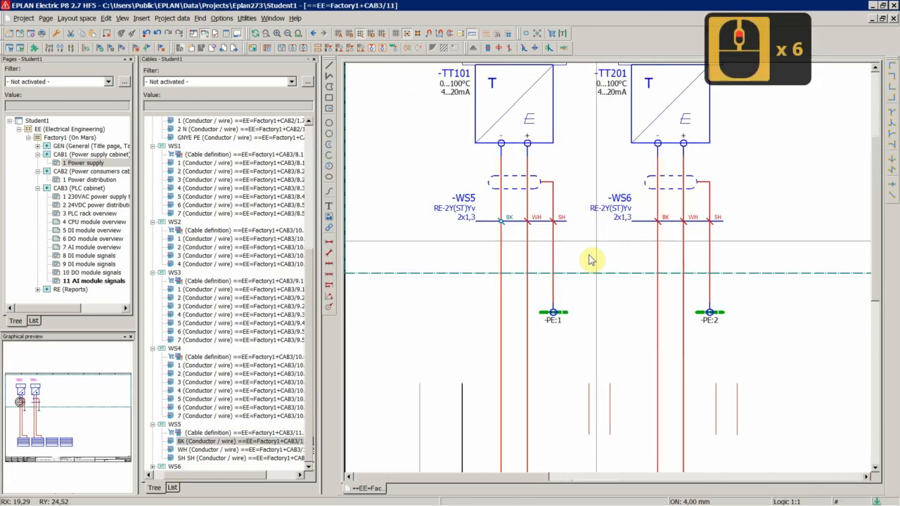
{"action": "left_click", "coordinate": [521, 255]}
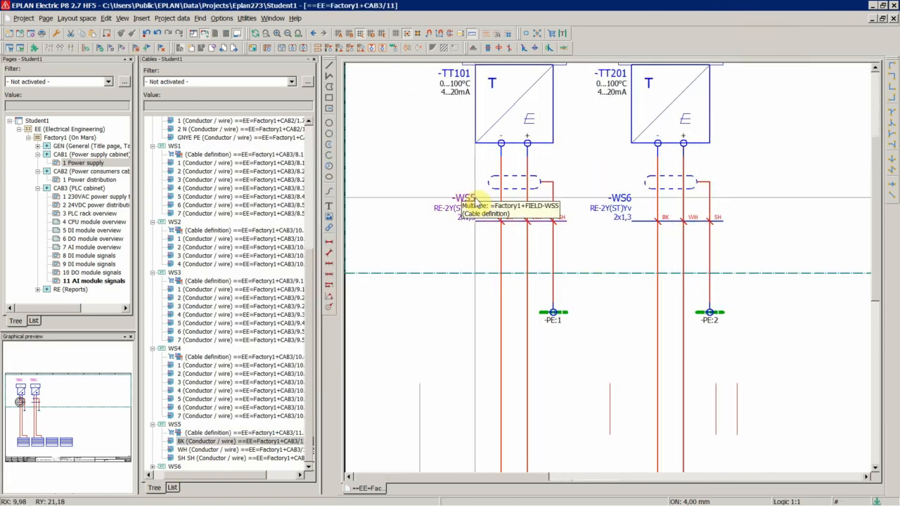
{"action": "scroll", "coordinate": [608, 260], "scroll_direction": "up", "scroll_amount": 2}
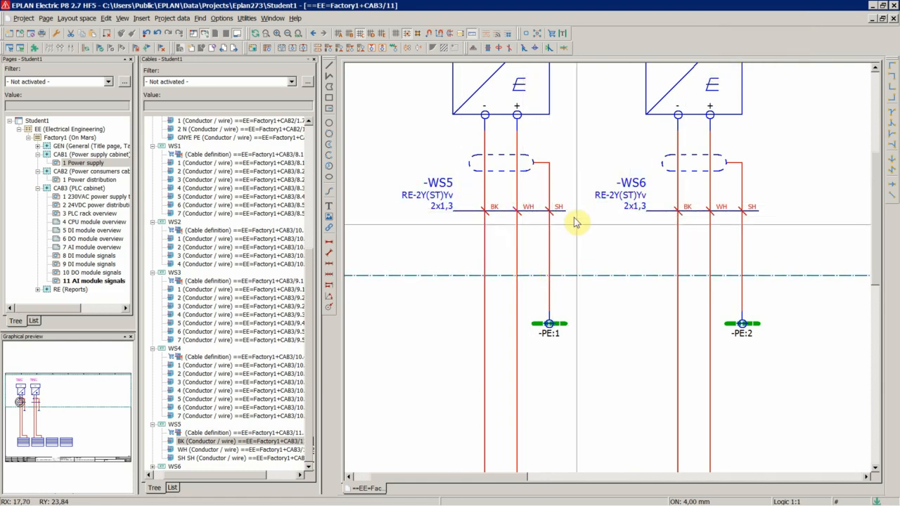
Open cable WS5's definition properties and review its part LAPP.0032430 in the part selection, closing without changes.
{"action": "left_click", "coordinate": [444, 204]}
{"action": "double_click", "coordinate": [444, 204]}
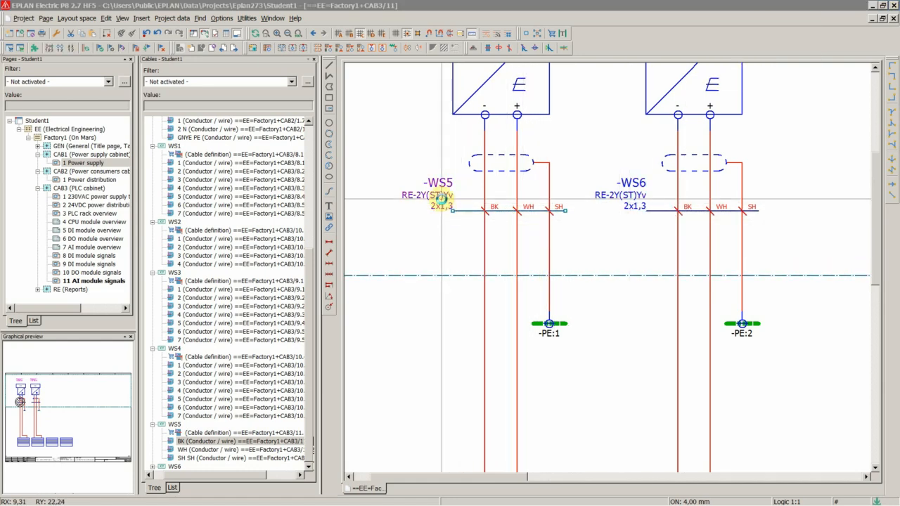
{"action": "left_click", "coordinate": [356, 161]}
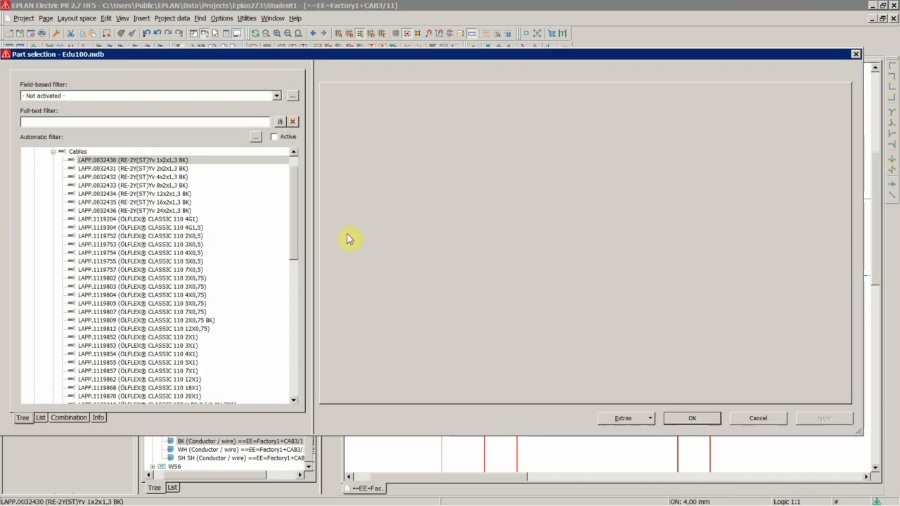
{"action": "left_click", "coordinate": [160, 161]}
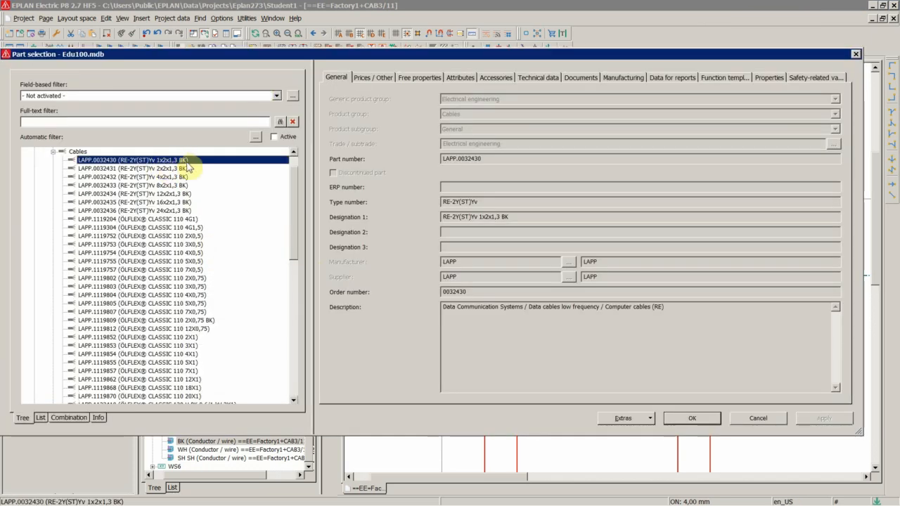
{"action": "left_click", "coordinate": [757, 418]}
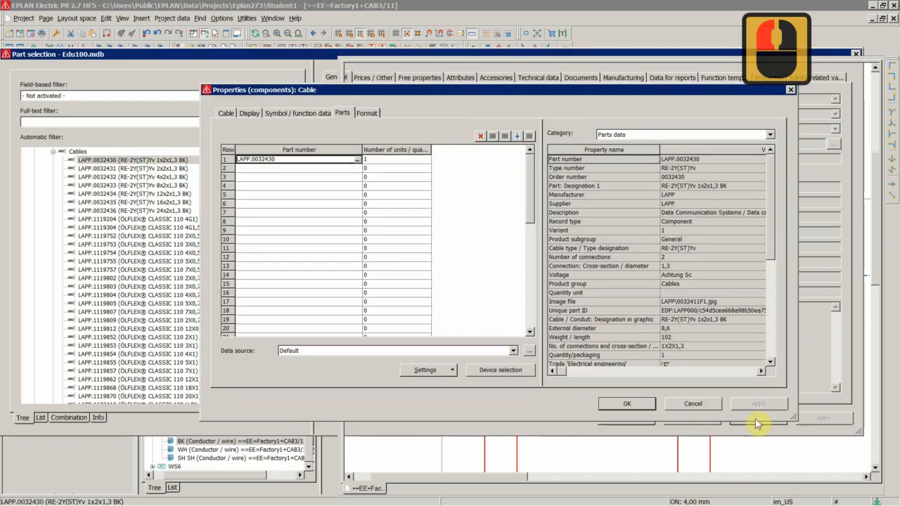
{"action": "left_click", "coordinate": [632, 406]}
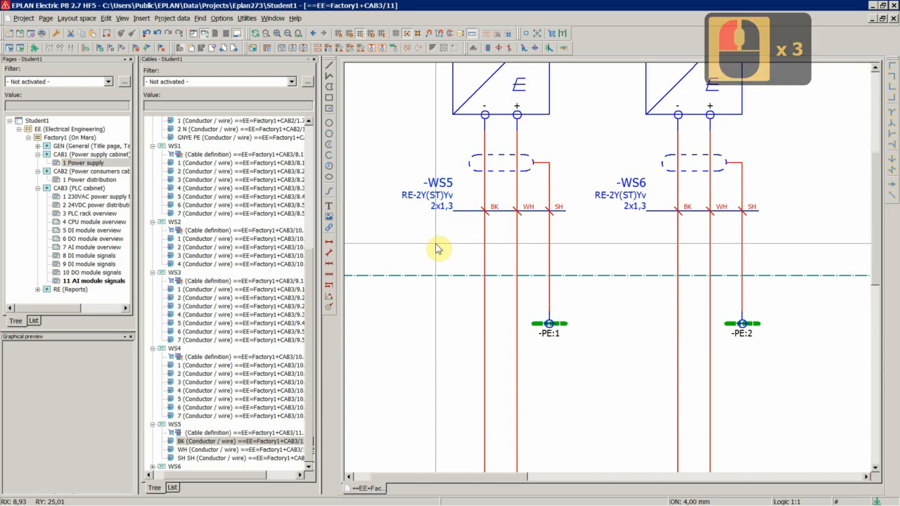
Select cable WS5's SH conductor in the navigator and view the field page with cables WS5 and WS6.
{"action": "scroll", "coordinate": [569, 238], "scroll_direction": "up", "scroll_amount": 3}
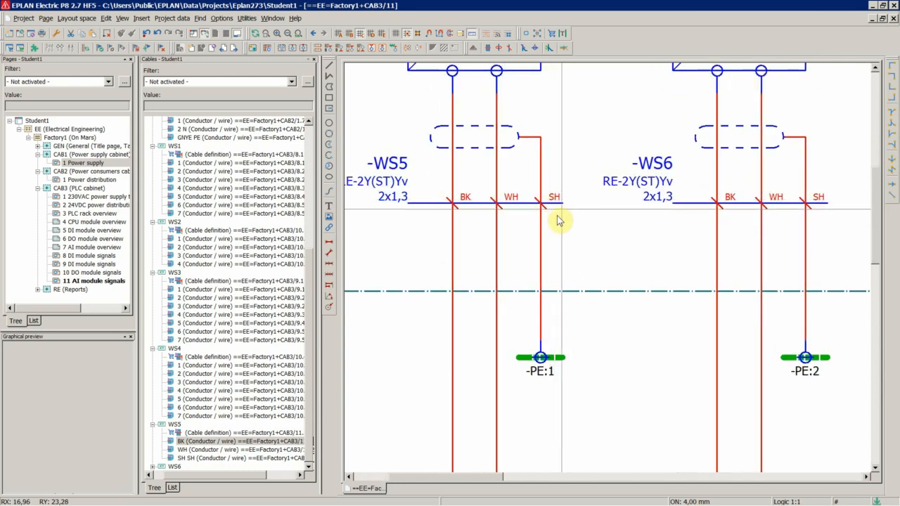
{"action": "left_click", "coordinate": [199, 458]}
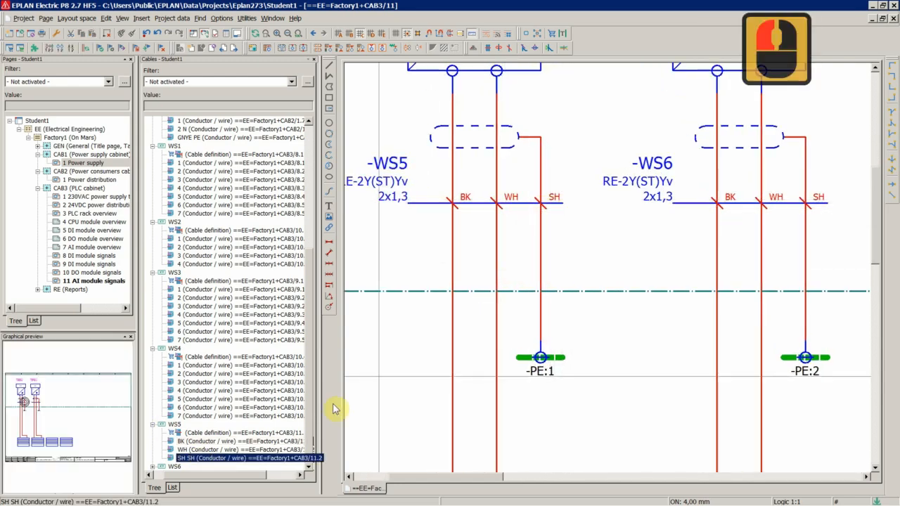
{"action": "scroll", "coordinate": [562, 255], "scroll_direction": "down", "scroll_amount": 10}
{"action": "scroll", "coordinate": [577, 218], "scroll_direction": "down", "scroll_amount": 4}
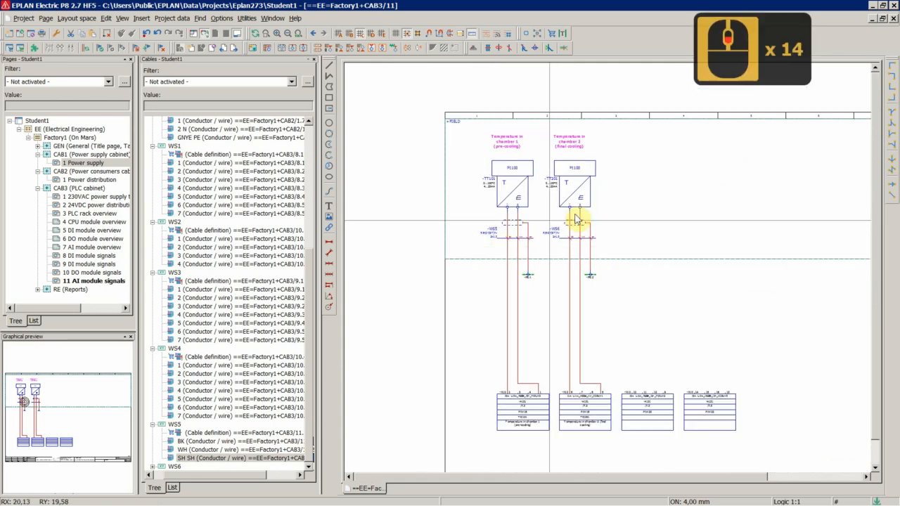
{"action": "scroll", "coordinate": [649, 227], "scroll_direction": "up", "scroll_amount": 3}
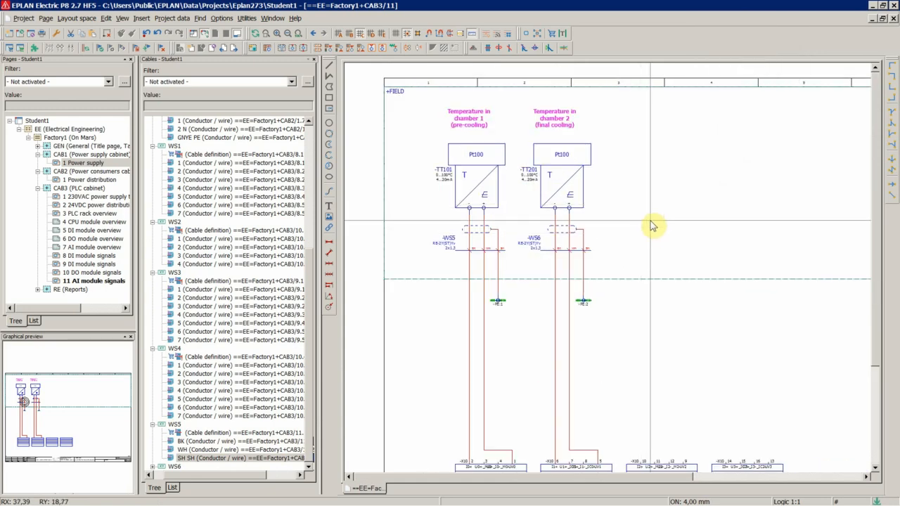